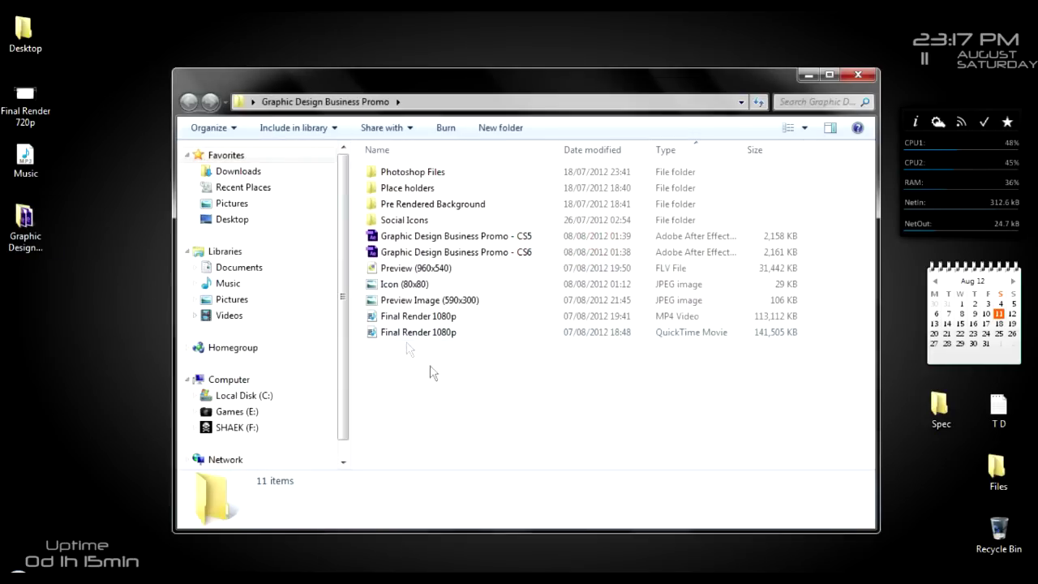
# - Open Graphic Design Business Promo - CS6.aep from the promo folder in After Effects
pyautogui.click(468, 255)
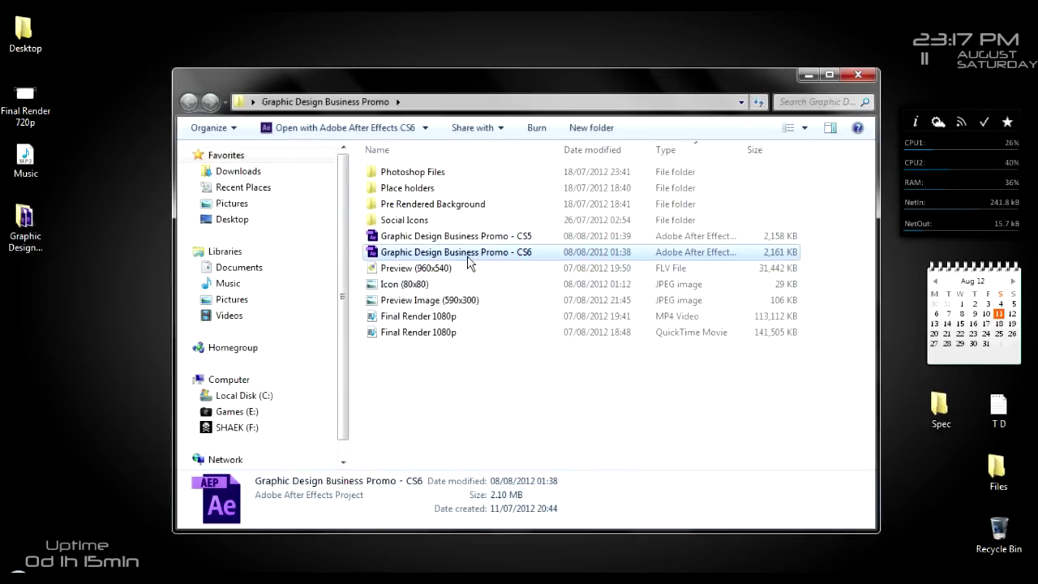
pyautogui.doubleClick(529, 253)
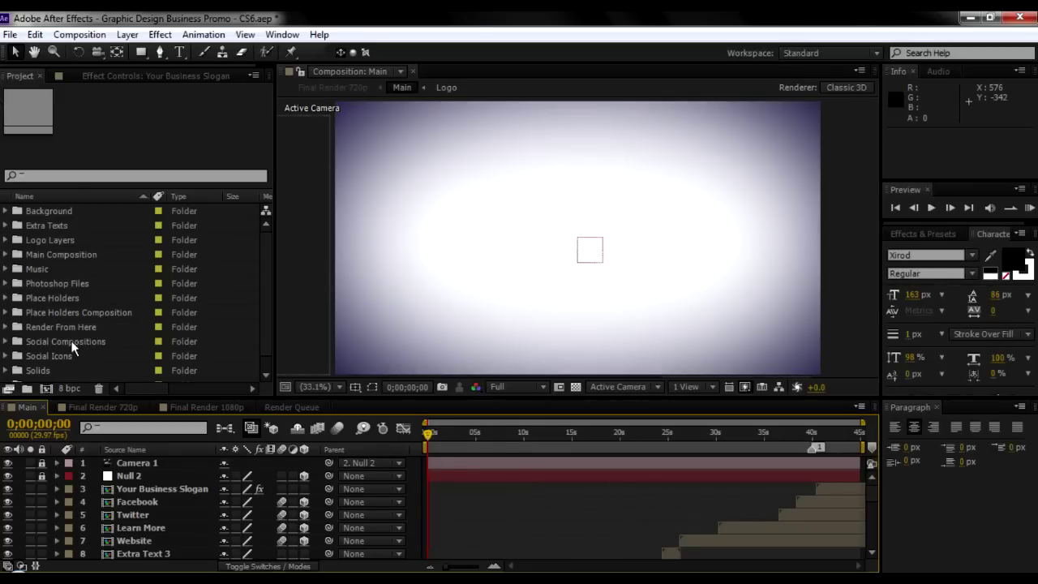
# - Expand the Background folder and select Pre Rendered Background.MOV to view its 1920×1080, 30 fps details
pyautogui.click(7, 212)
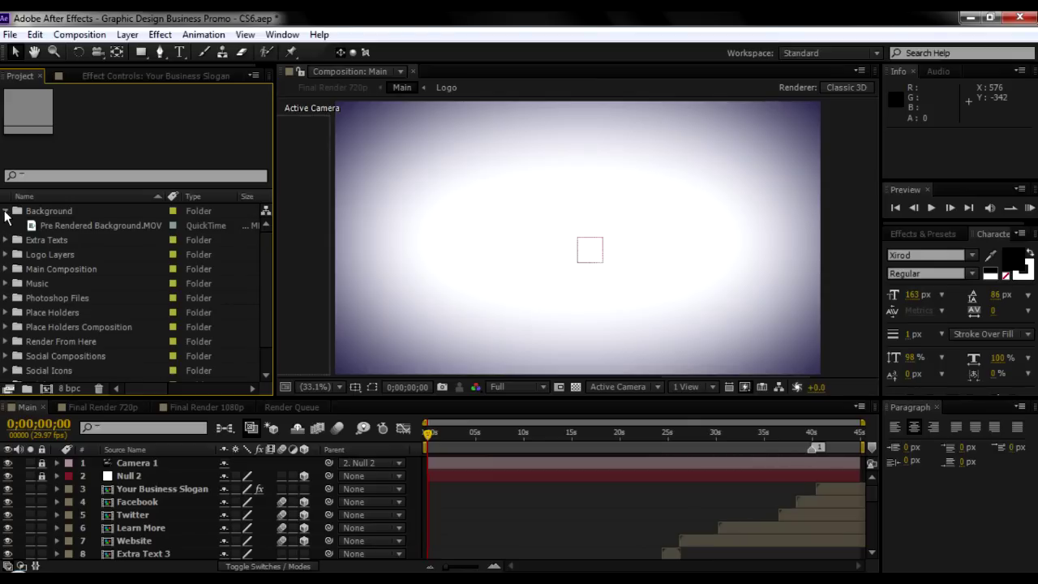
pyautogui.click(7, 212)
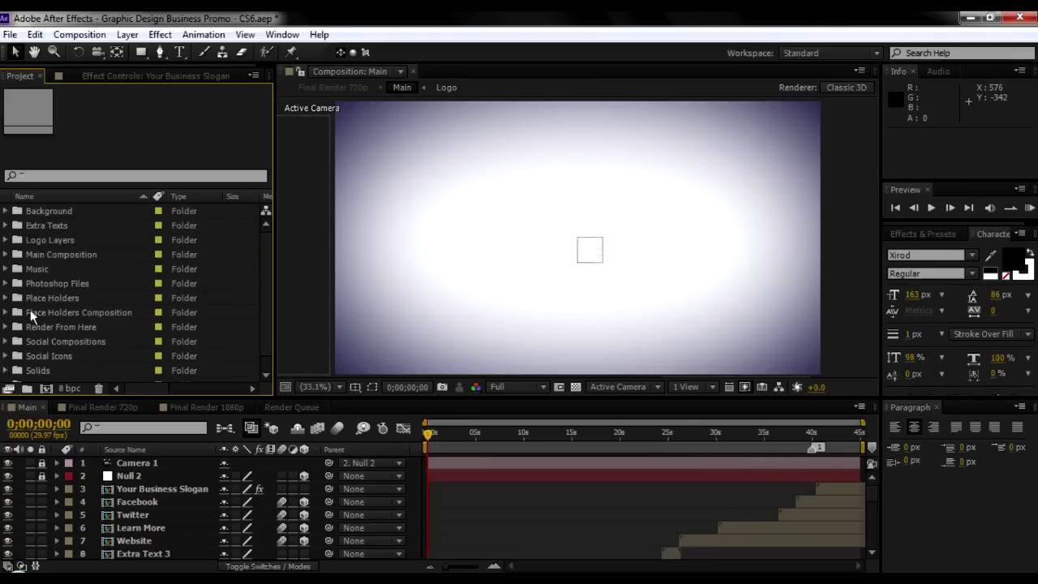
pyautogui.scroll(-1, 38, 283)
pyautogui.scroll(1, 42, 298)
pyautogui.scroll(-1, 34, 309)
pyautogui.scroll(1, 37, 265)
pyautogui.click(34, 210)
pyautogui.click(6, 211)
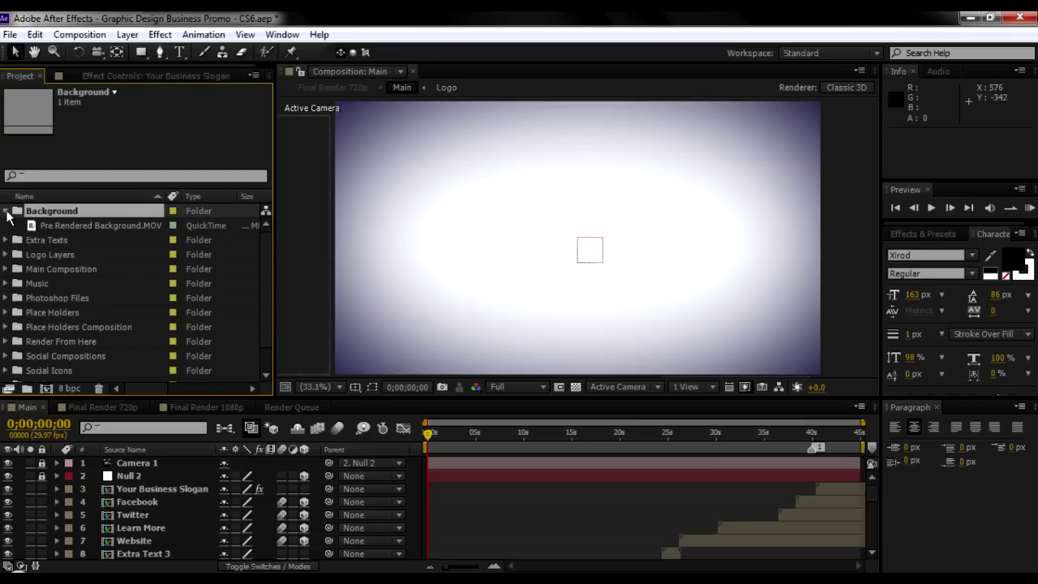
pyautogui.click(50, 227)
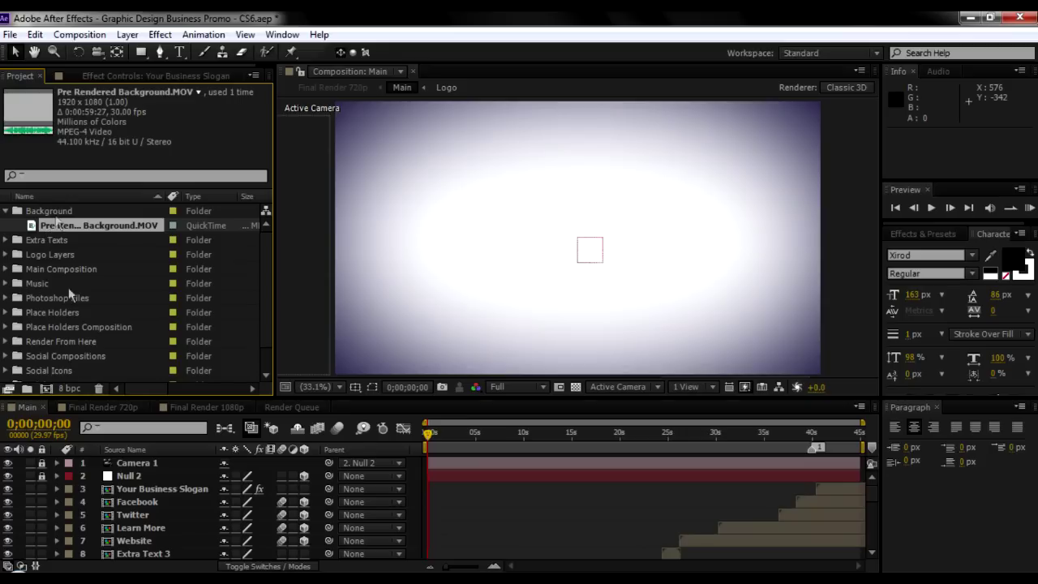
pyautogui.rightClick(62, 230)
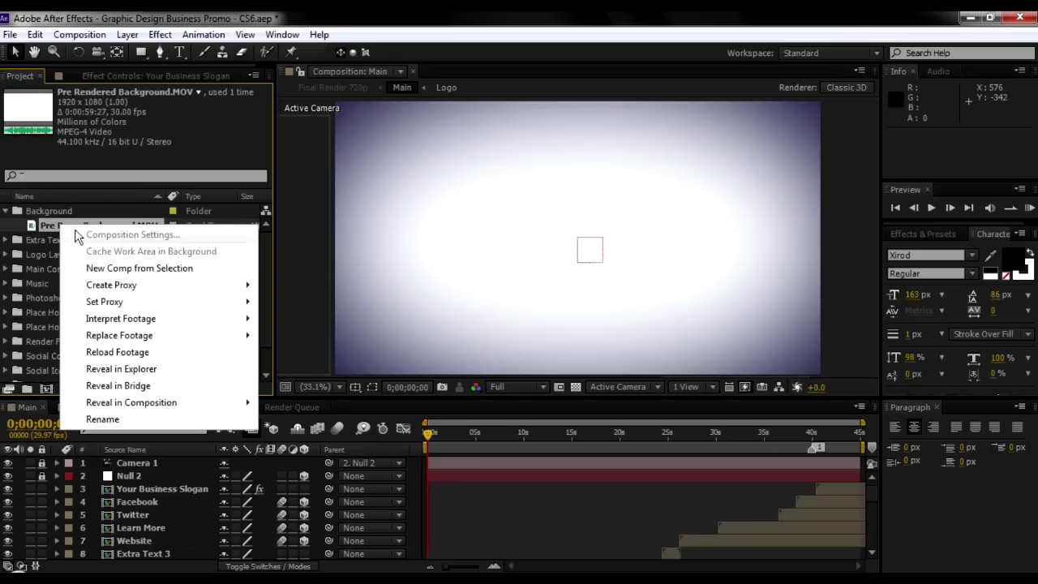
pyautogui.moveTo(103, 337)
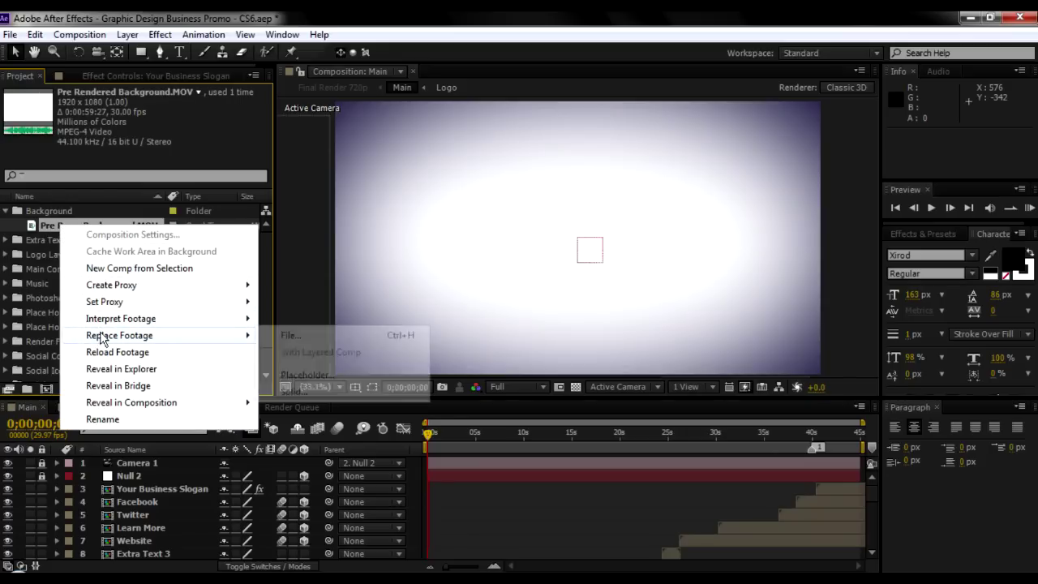
pyautogui.click(284, 335)
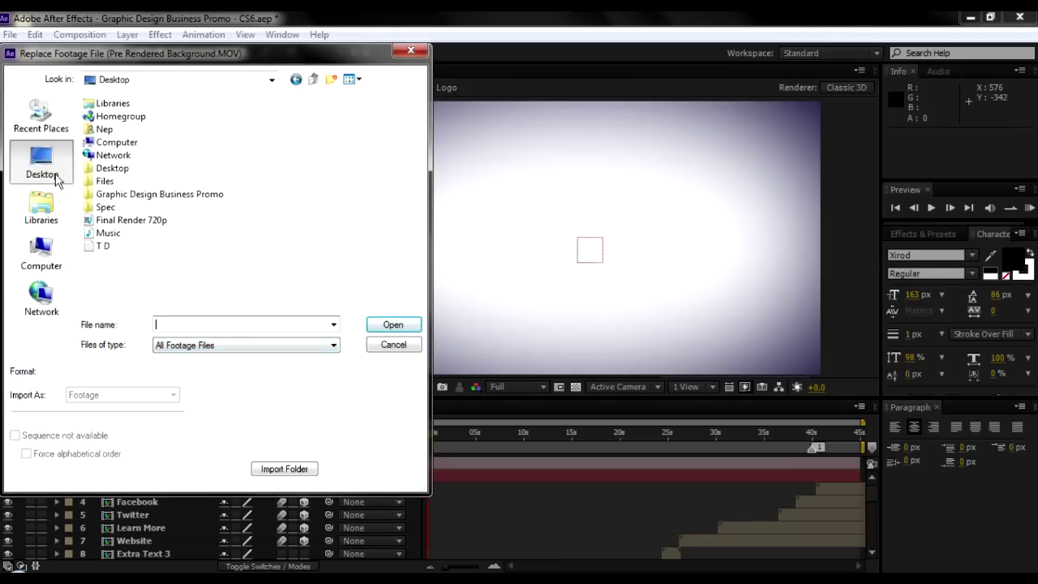
pyautogui.doubleClick(126, 198)
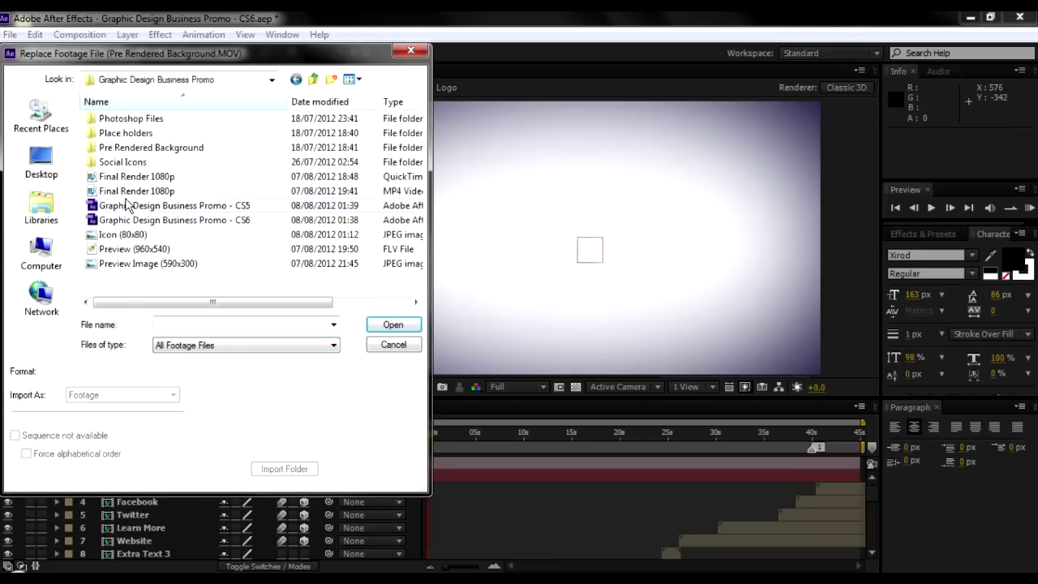
pyautogui.doubleClick(113, 149)
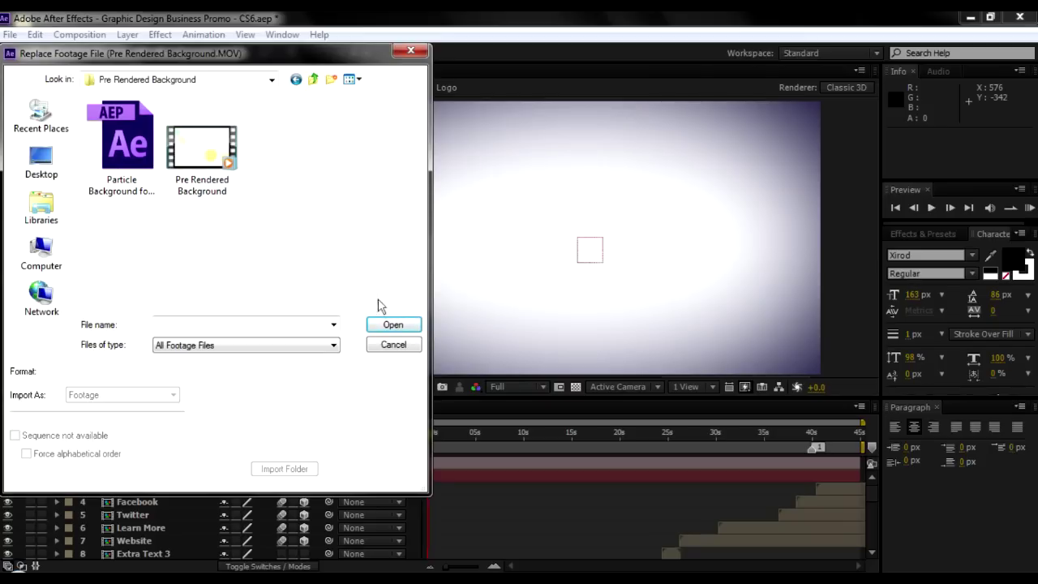
pyautogui.click(381, 347)
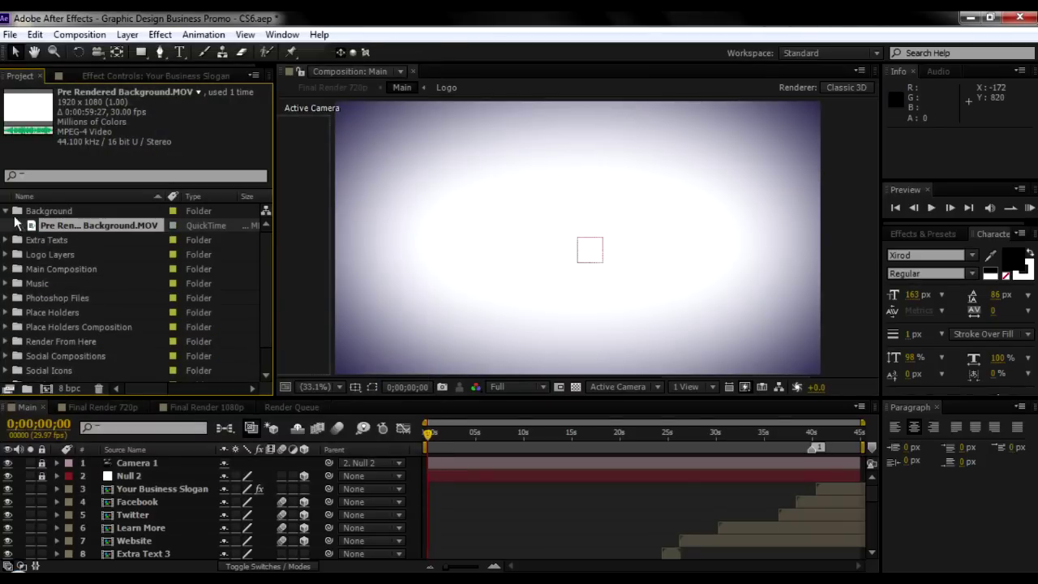
# - Browse the Extra Texts and Logo Layers folders, then select Music.mp3 inside the Music folder
pyautogui.click(6, 213)
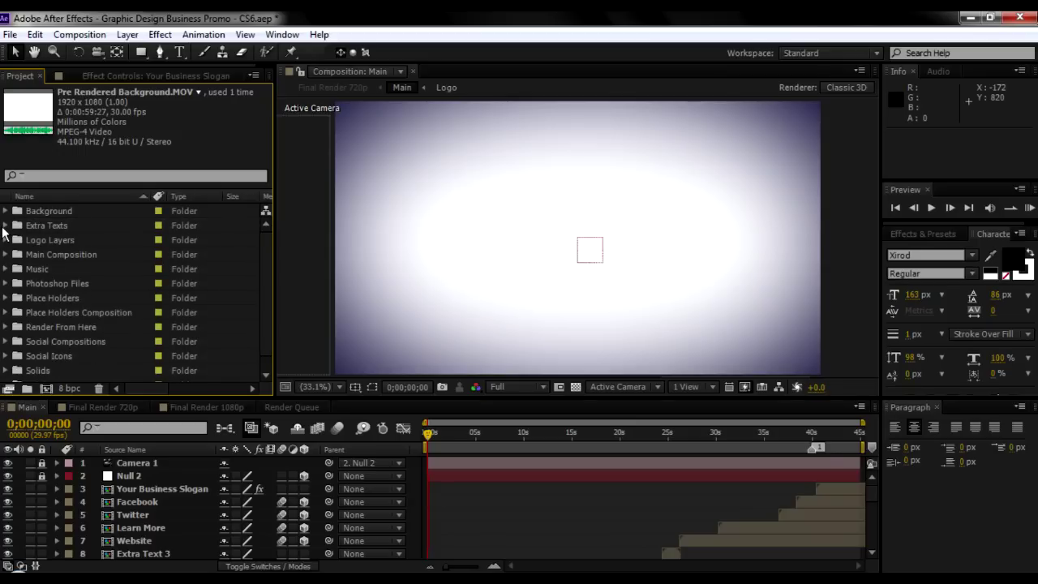
pyautogui.click(6, 227)
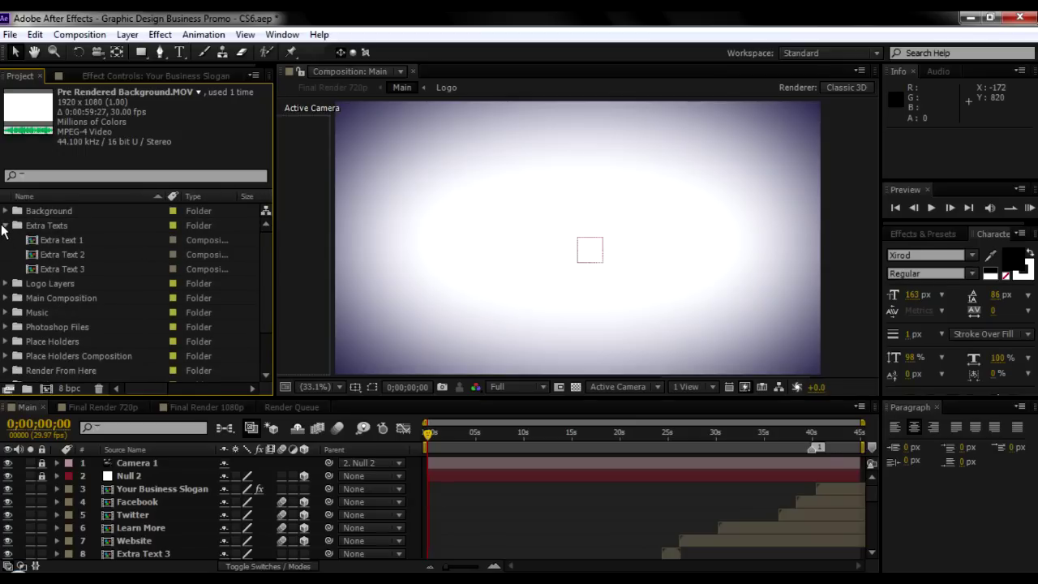
pyautogui.click(5, 226)
pyautogui.click(5, 240)
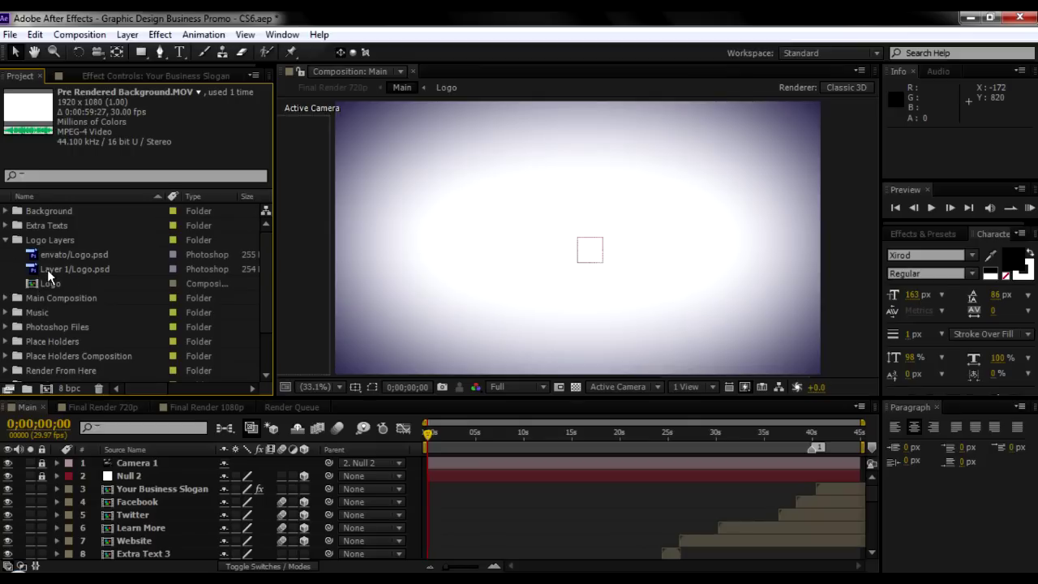
pyautogui.click(7, 241)
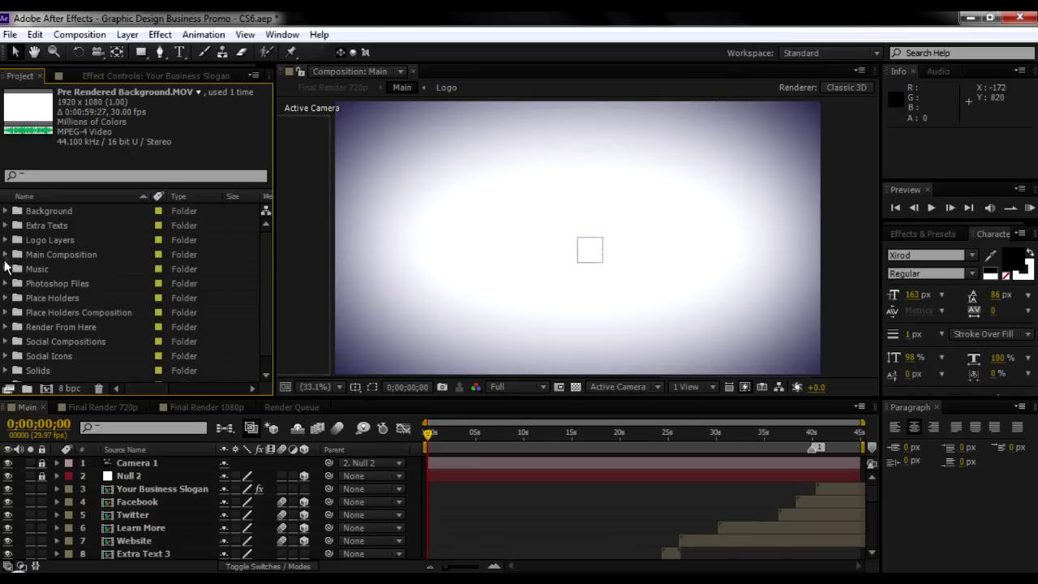
pyautogui.click(31, 255)
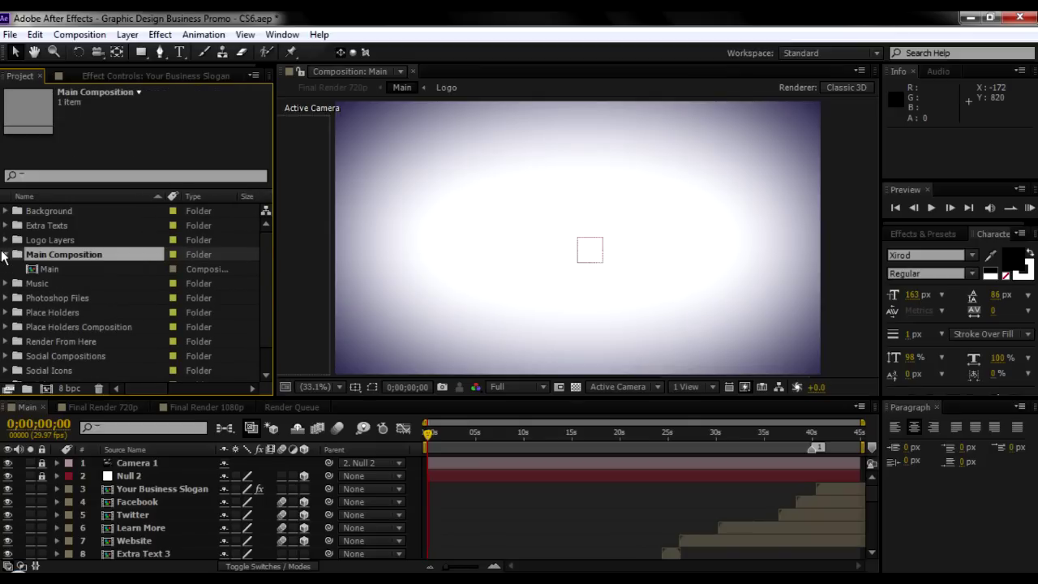
pyautogui.click(6, 268)
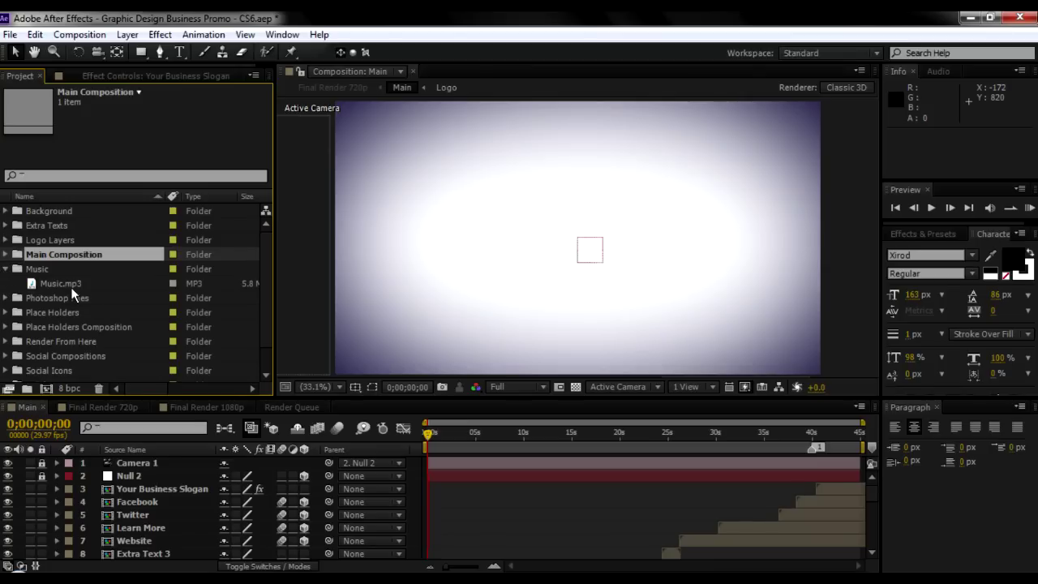
pyautogui.click(48, 282)
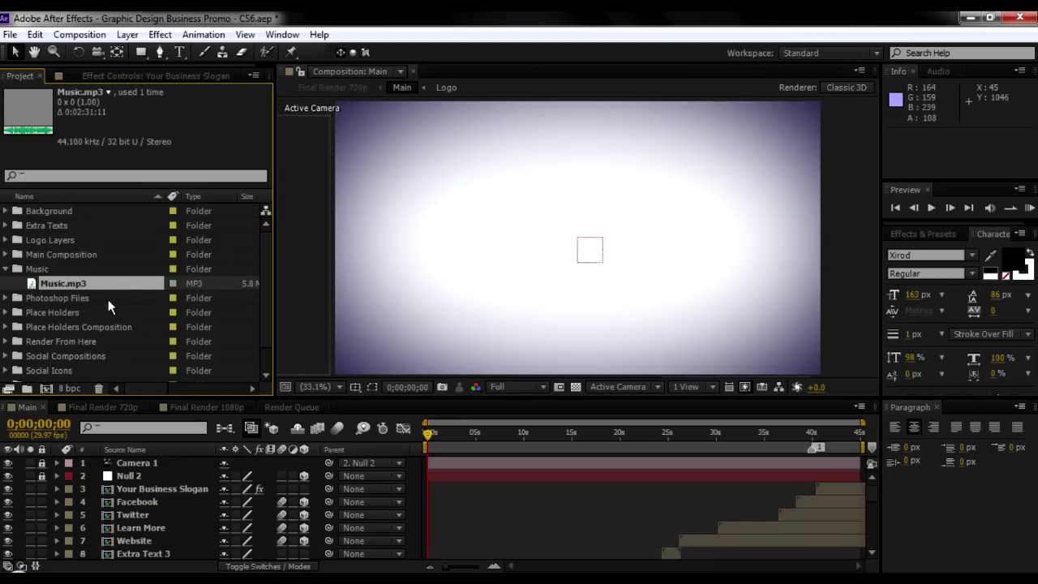
# - Replace the Music.mp3 footage with the Music track from the Desktop
pyautogui.rightClick(44, 284)
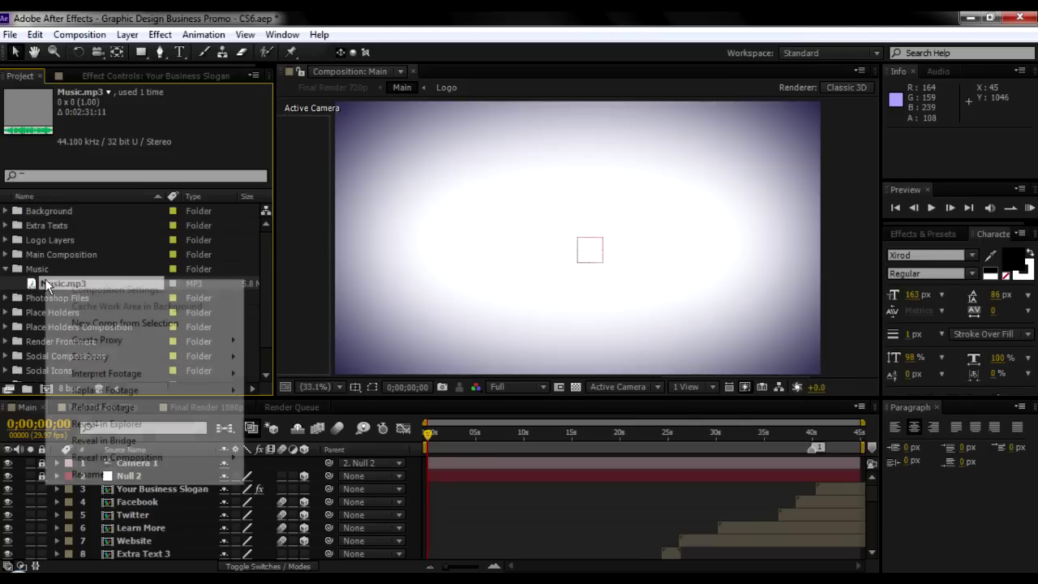
pyautogui.moveTo(108, 395)
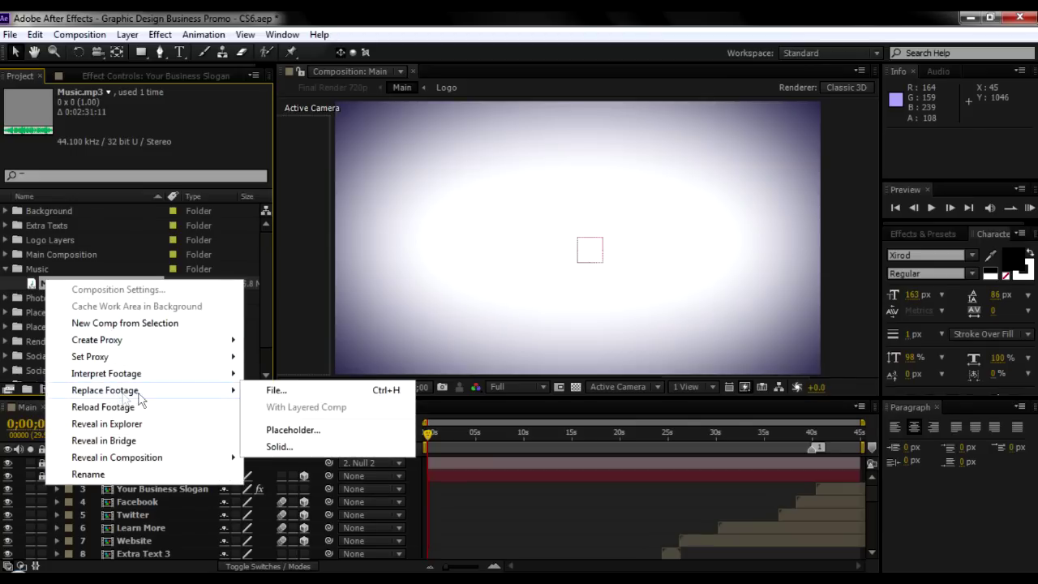
pyautogui.click(285, 392)
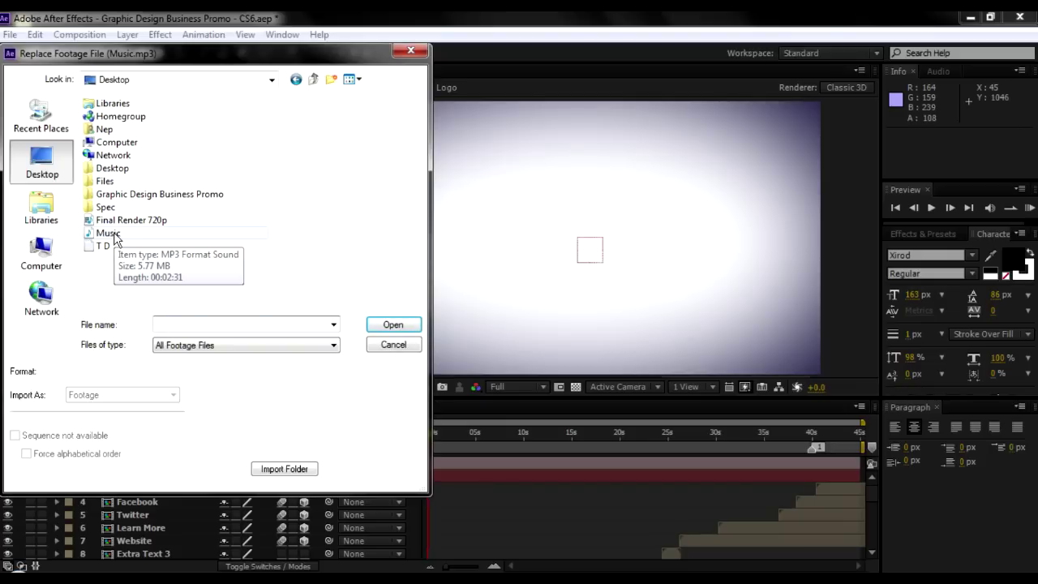
pyautogui.doubleClick(115, 235)
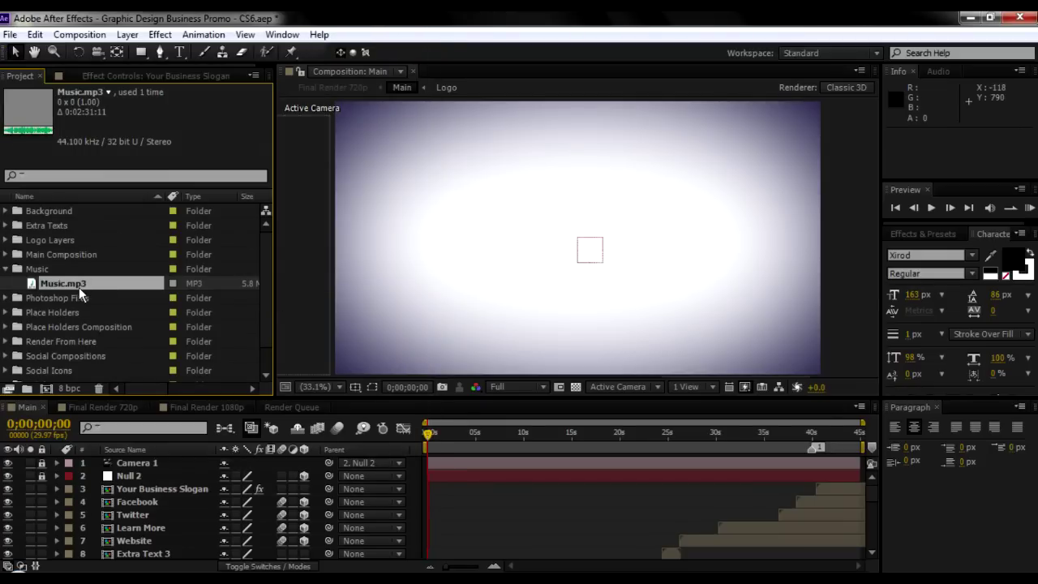
# - Browse the Photoshop Files, Place Holders, Place Holders Composition and Logo Layers folders
pyautogui.click(6, 270)
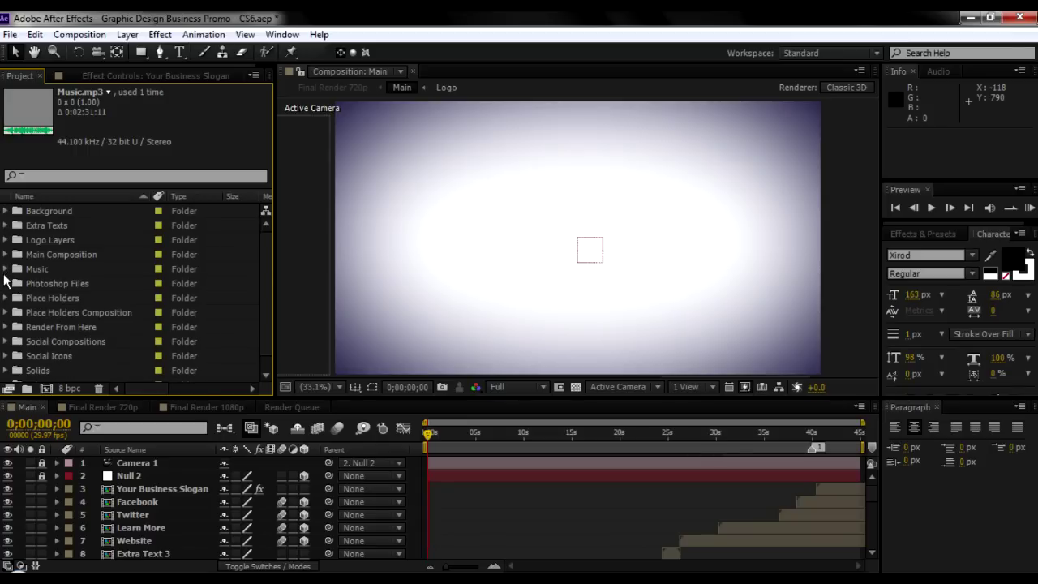
pyautogui.click(6, 284)
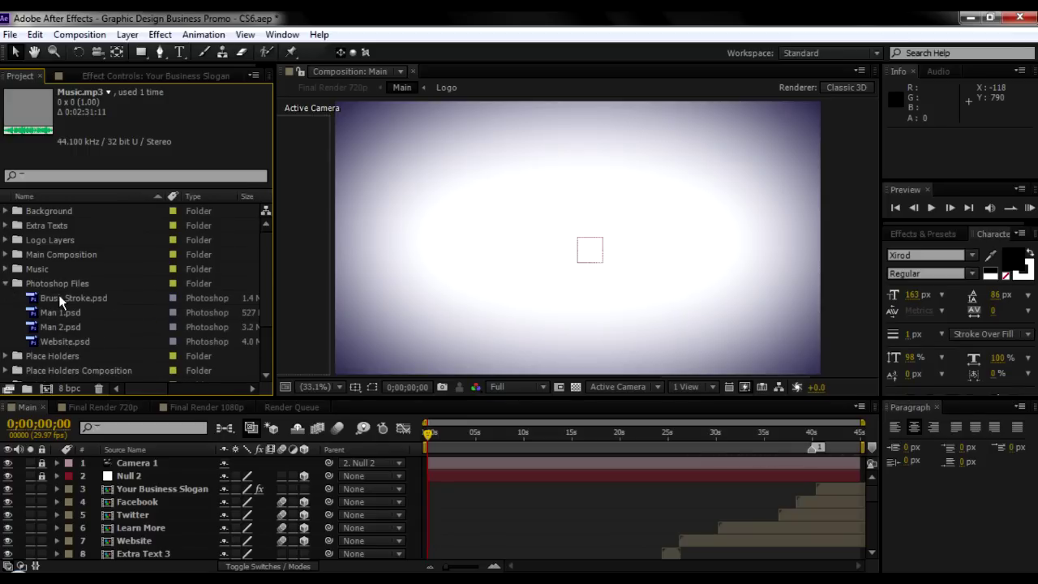
pyautogui.click(6, 284)
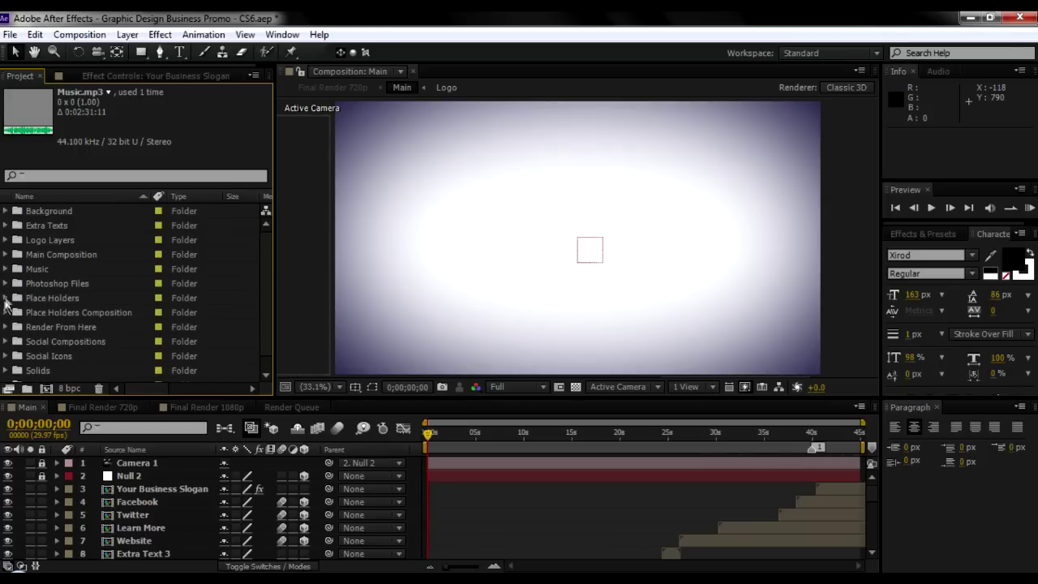
pyautogui.click(6, 299)
pyautogui.click(6, 299)
pyautogui.click(6, 313)
pyautogui.scroll(-2, 4, 244)
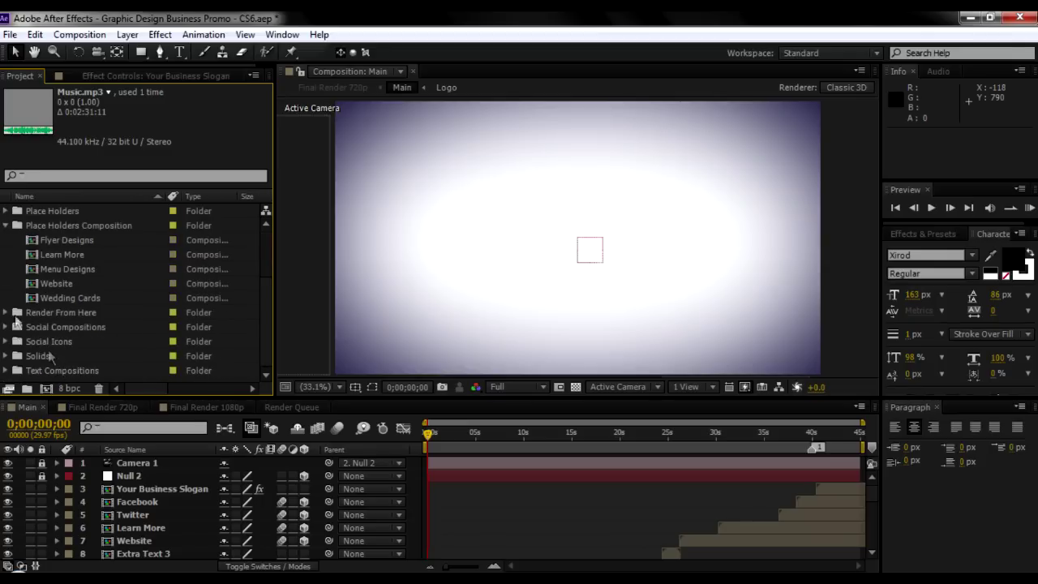
pyautogui.click(4, 226)
pyautogui.click(5, 240)
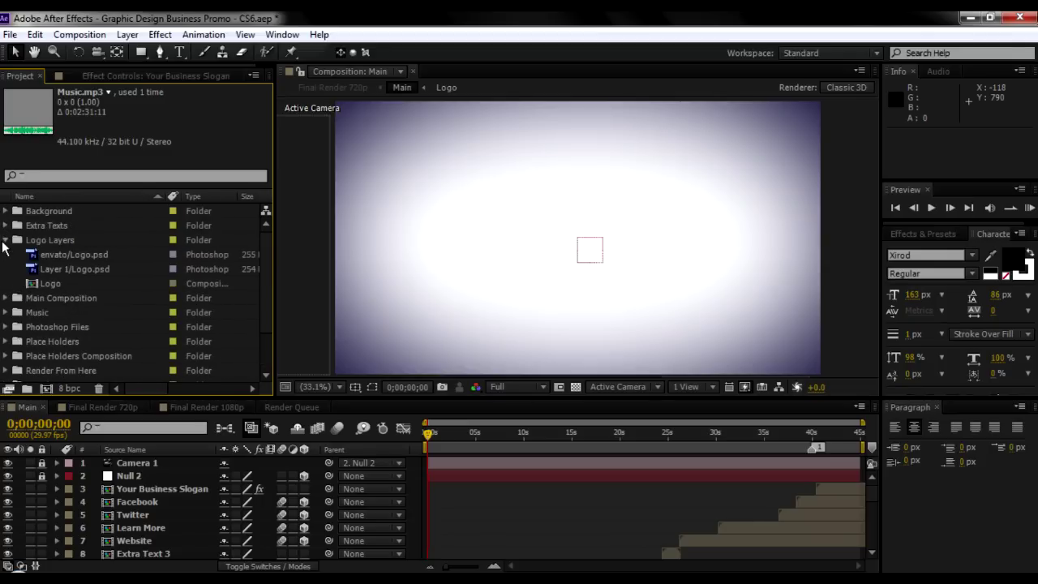
pyautogui.click(6, 240)
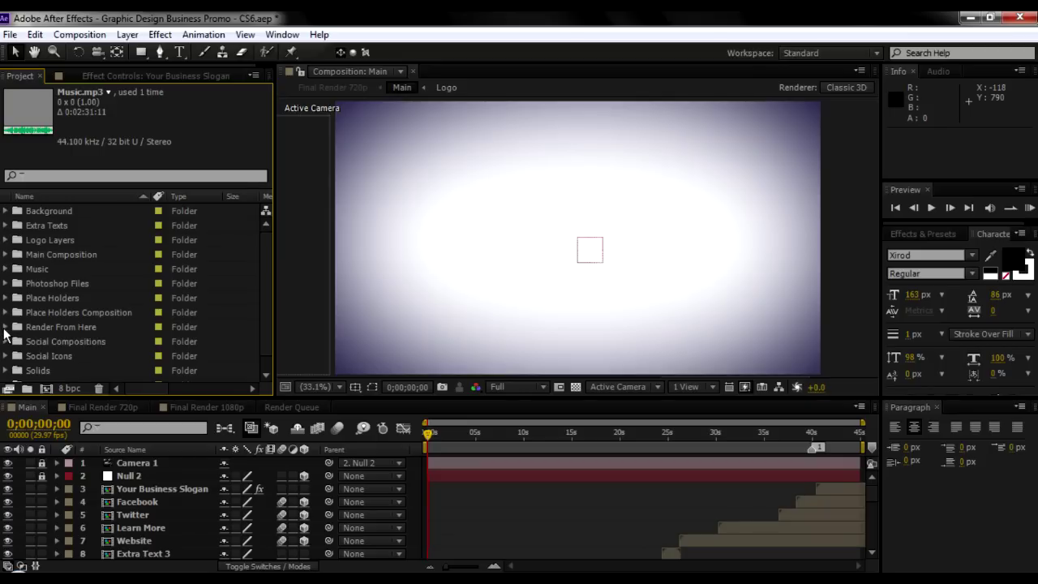
# - Check Final Render 1080p in Render From Here, then browse the Social and Text Compositions folders
pyautogui.click(5, 326)
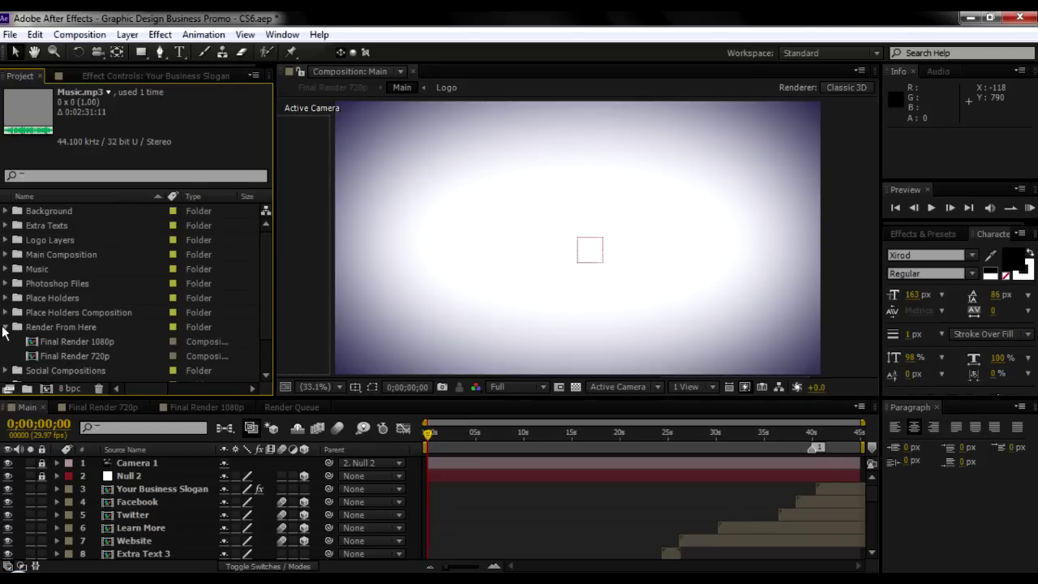
pyautogui.click(83, 343)
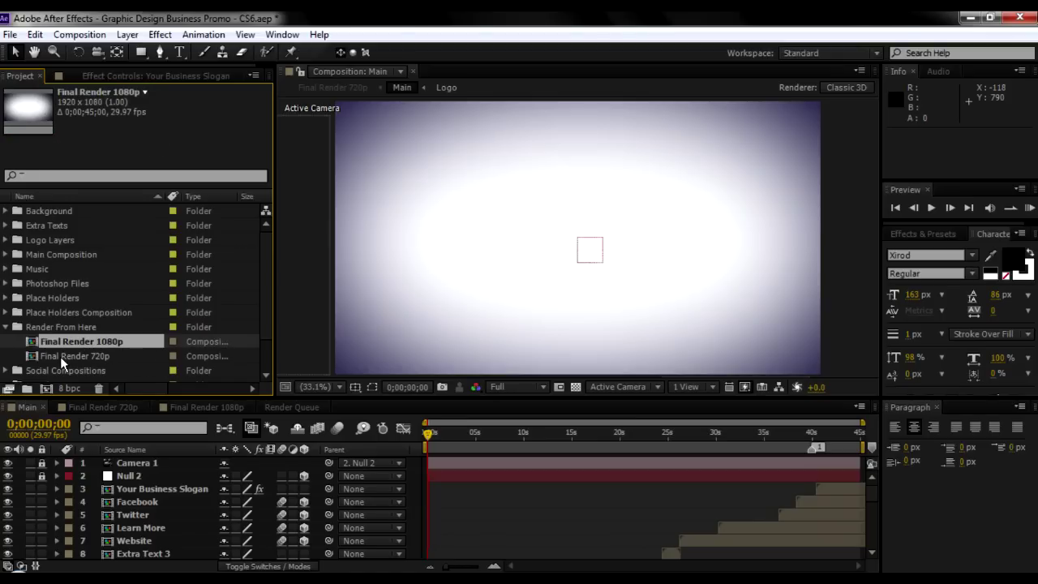
pyautogui.click(6, 327)
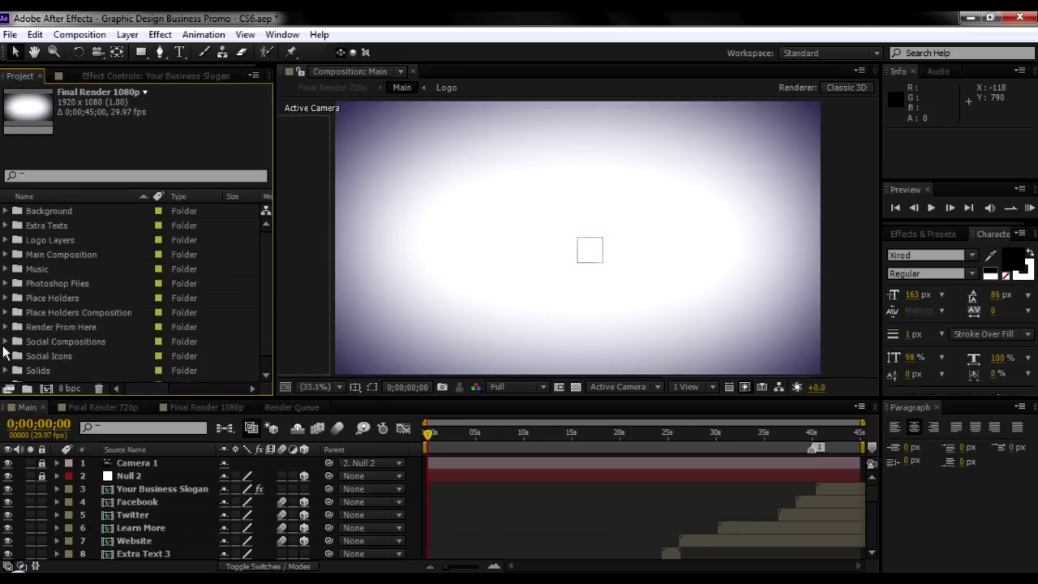
pyautogui.click(6, 342)
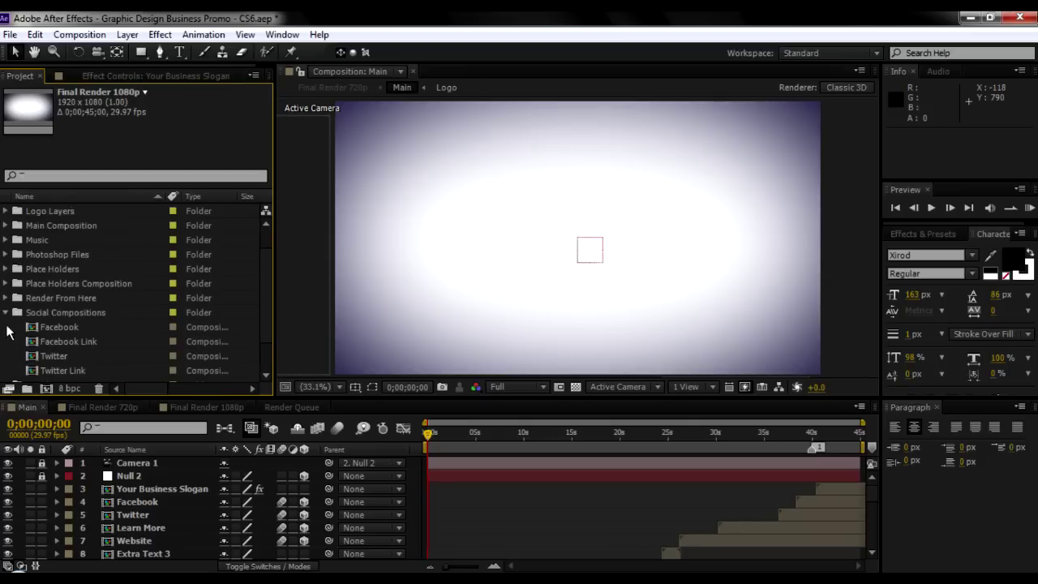
pyautogui.click(6, 312)
pyautogui.scroll(-1, 8, 329)
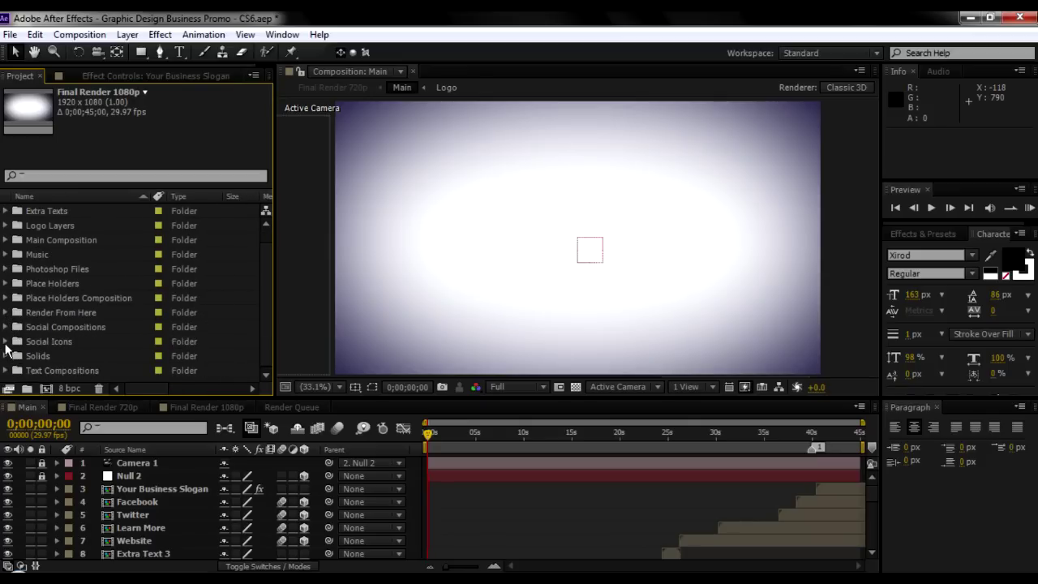
pyautogui.click(6, 342)
pyautogui.click(6, 343)
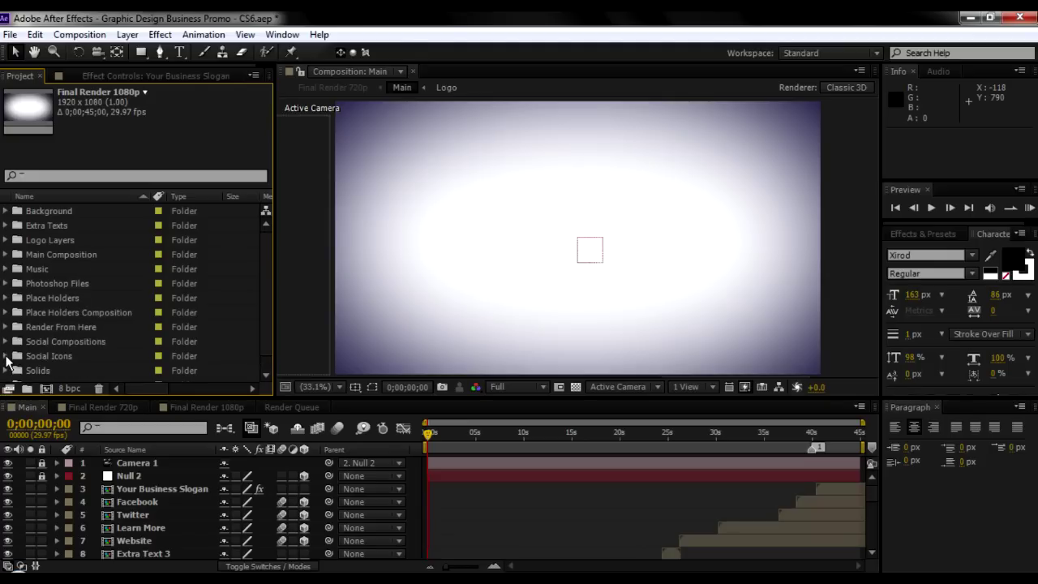
pyautogui.scroll(-1, 9, 355)
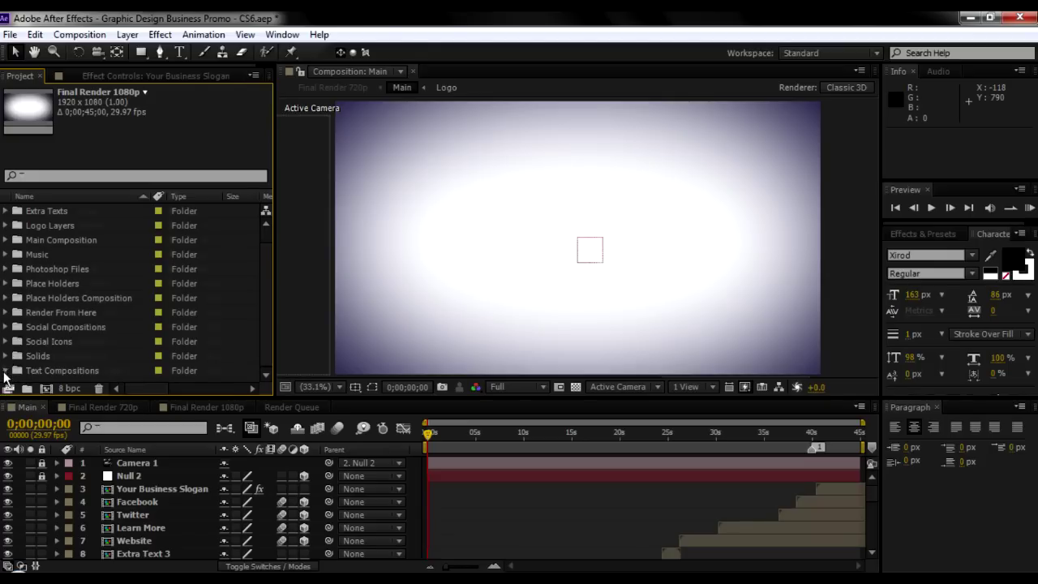
pyautogui.click(7, 370)
pyautogui.click(6, 270)
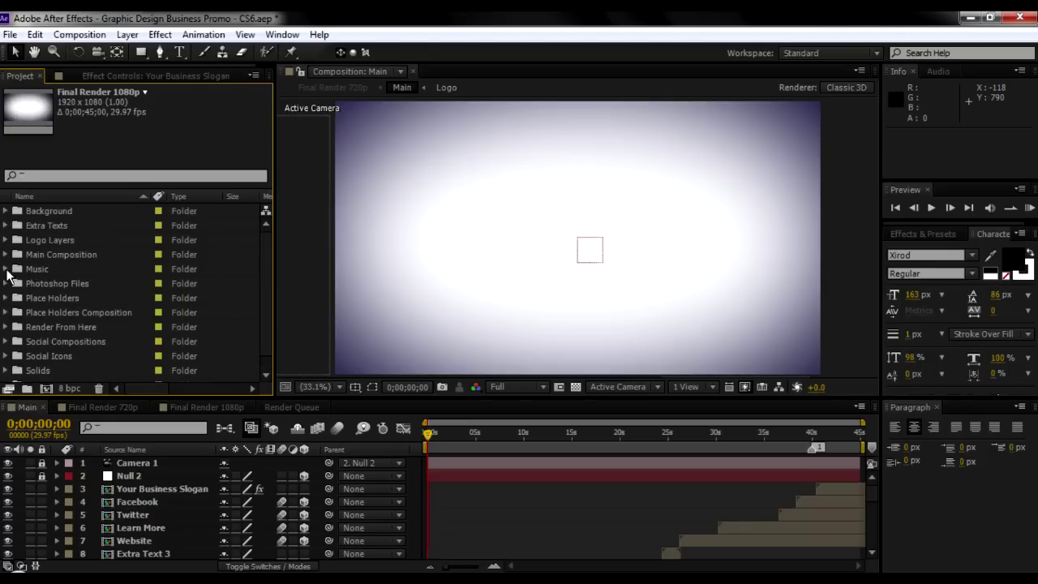
pyautogui.scroll(-8, 503, 495)
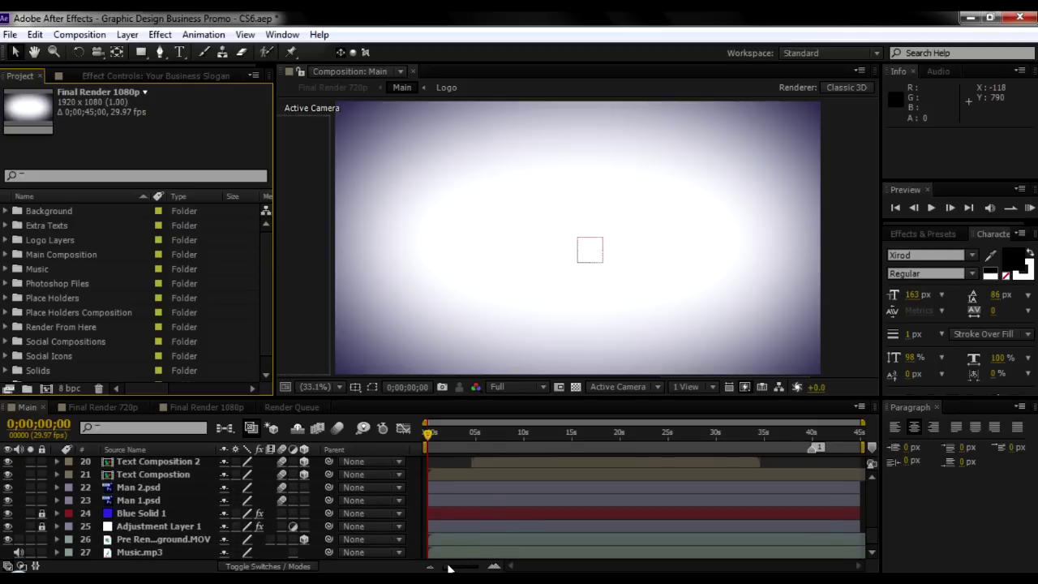
pyautogui.scroll(3, 447, 526)
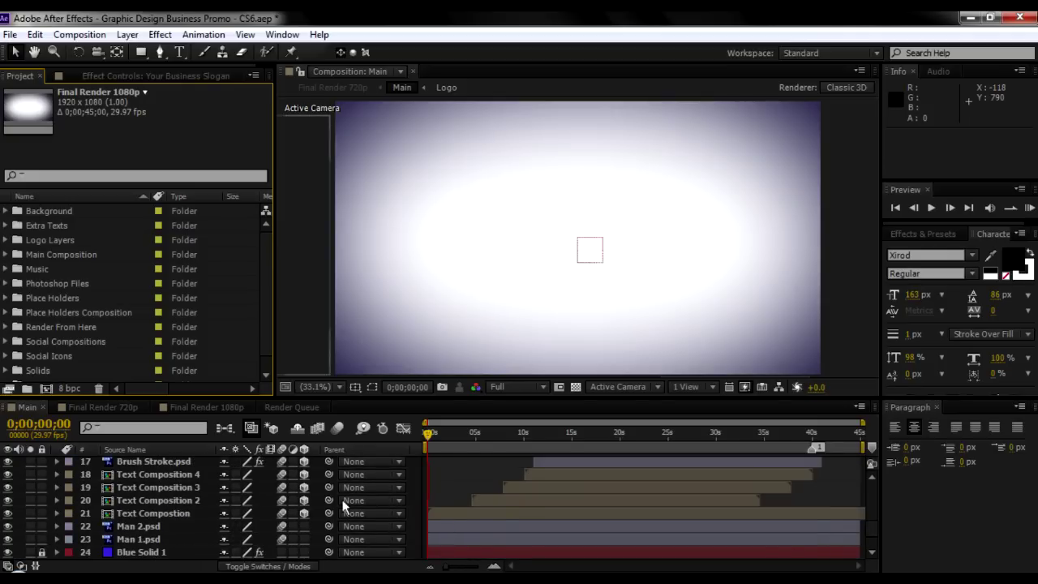
# - Select the Text Composition layer in Main and open that precomp
pyautogui.click(153, 513)
pyautogui.moveTo(429, 434)
pyautogui.mouseDown()
pyautogui.moveTo(448, 436)
pyautogui.moveTo(434, 436)
pyautogui.mouseUp()
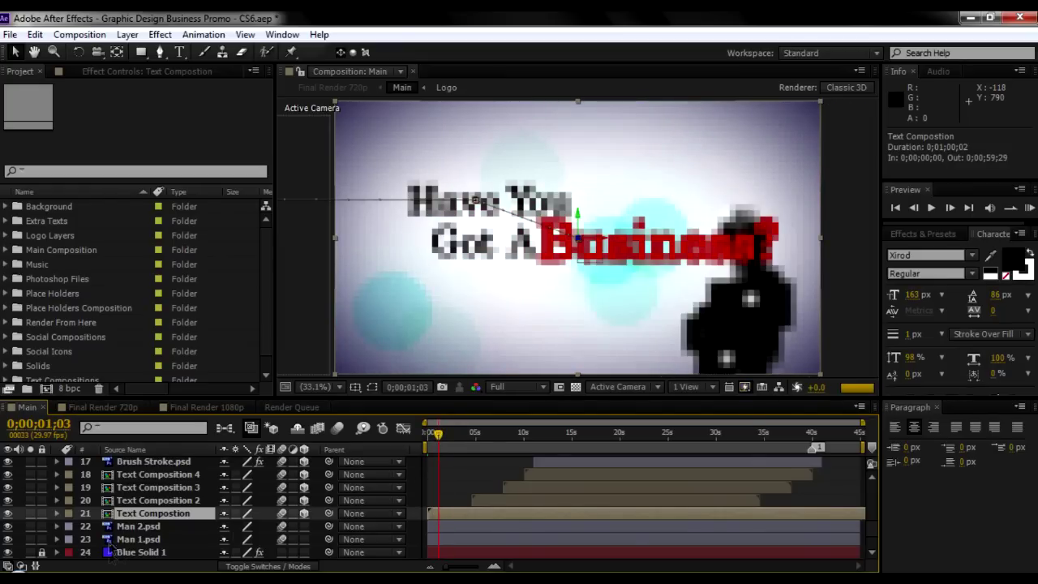
pyautogui.doubleClick(122, 511)
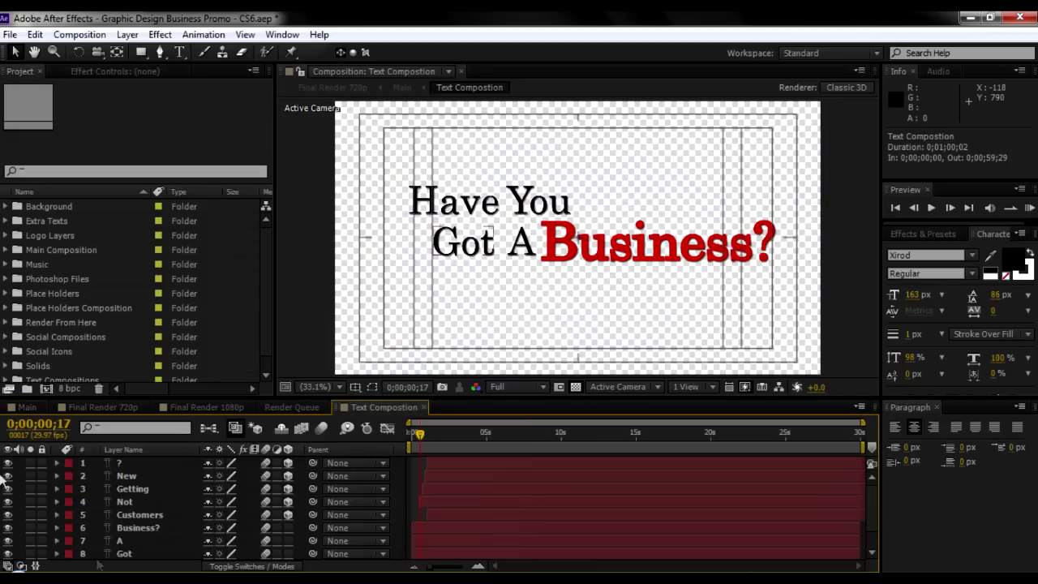
# - Change the opening word Have to Hey
pyautogui.moveTo(418, 435)
pyautogui.mouseDown()
pyautogui.moveTo(496, 436)
pyautogui.moveTo(422, 435)
pyautogui.mouseUp()
pyautogui.scroll(-1, 178, 511)
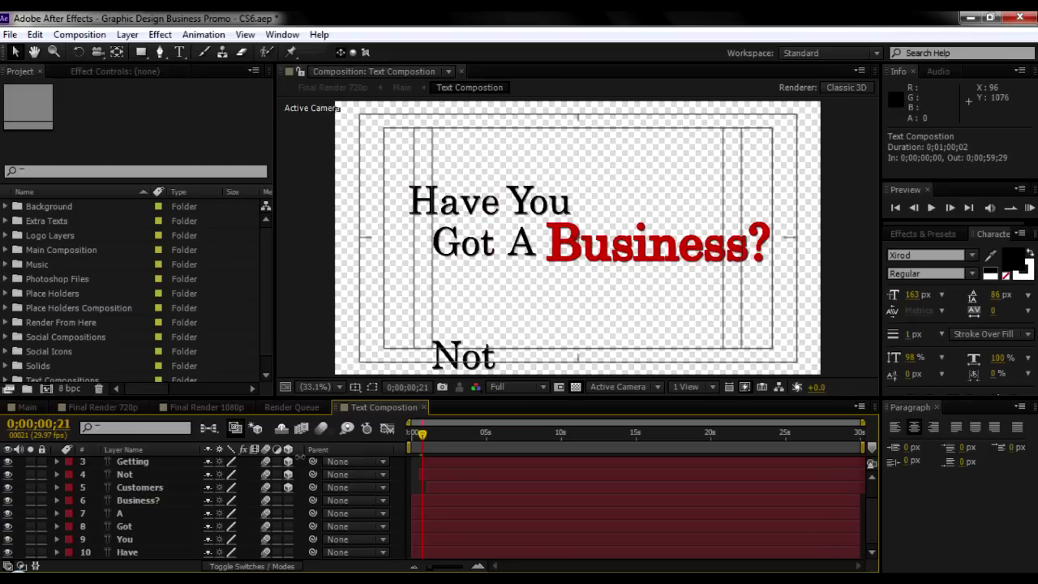
pyautogui.click(125, 554)
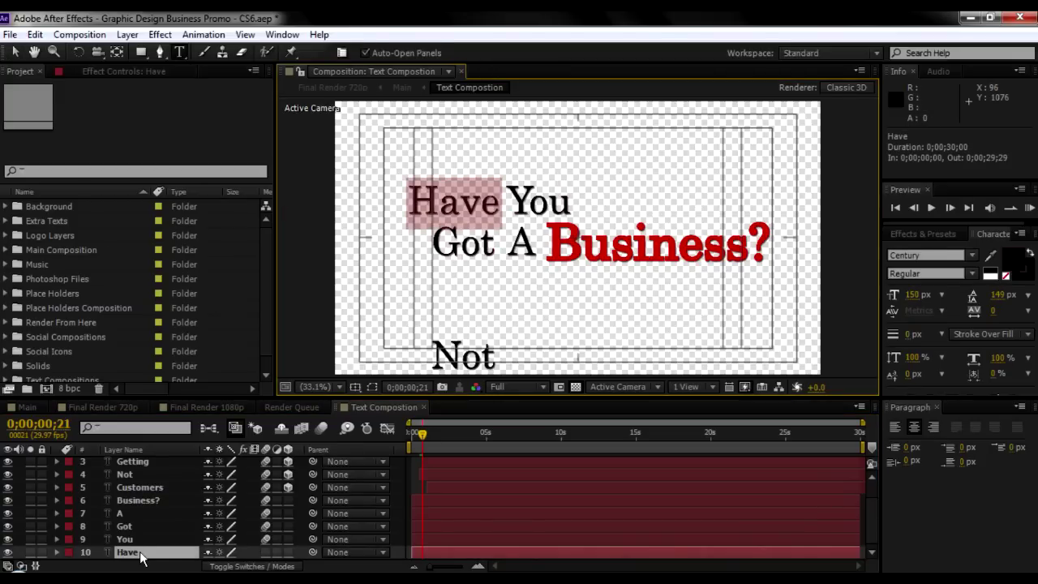
pyautogui.write('Hey')
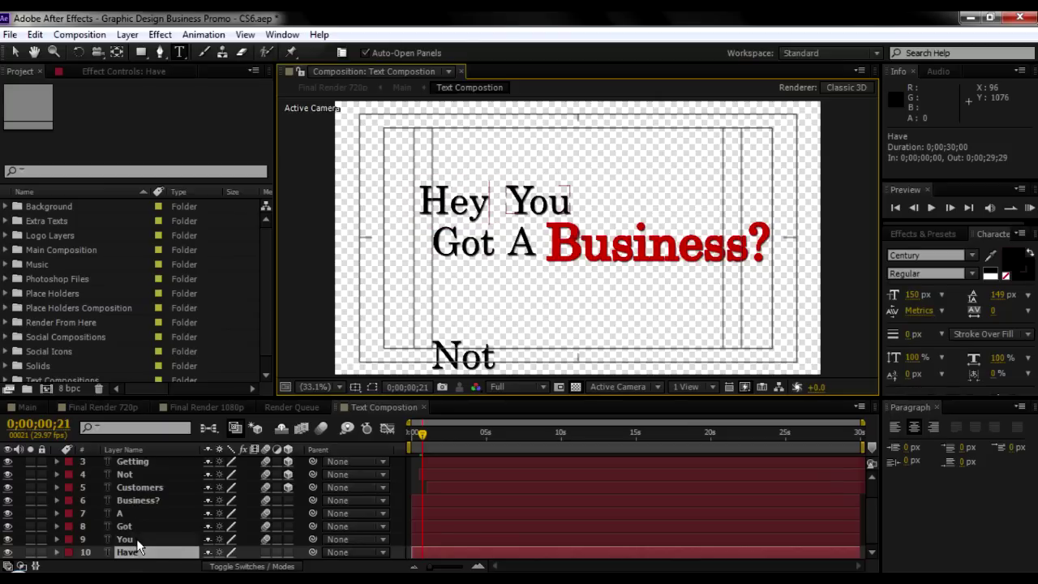
pyautogui.click(140, 539)
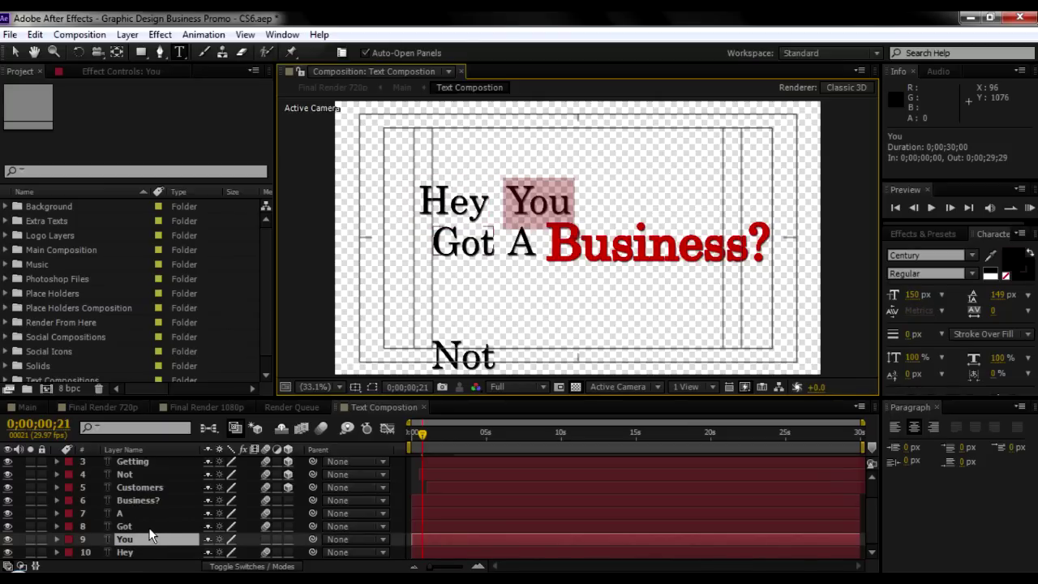
# - Change Got to OKay, delete the word A, and nudge You to the left
pyautogui.click(149, 528)
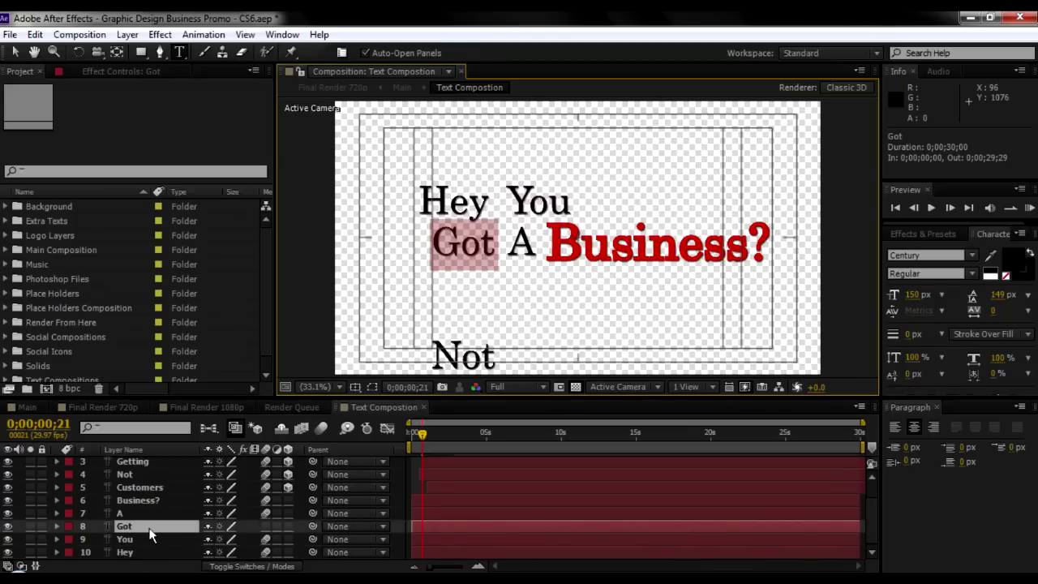
pyautogui.write('OKay')
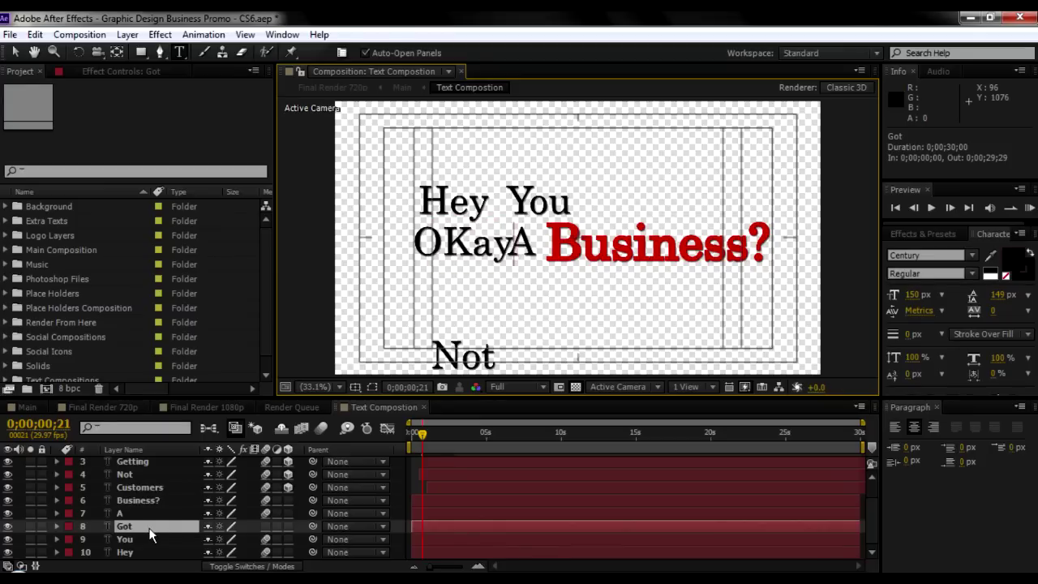
pyautogui.click(164, 514)
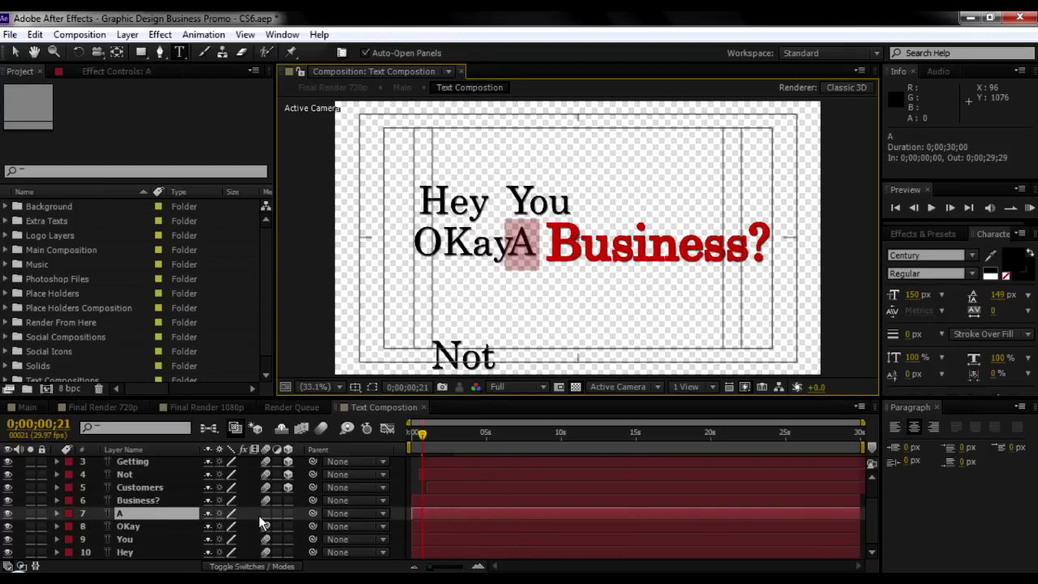
pyautogui.press('BackSpace')
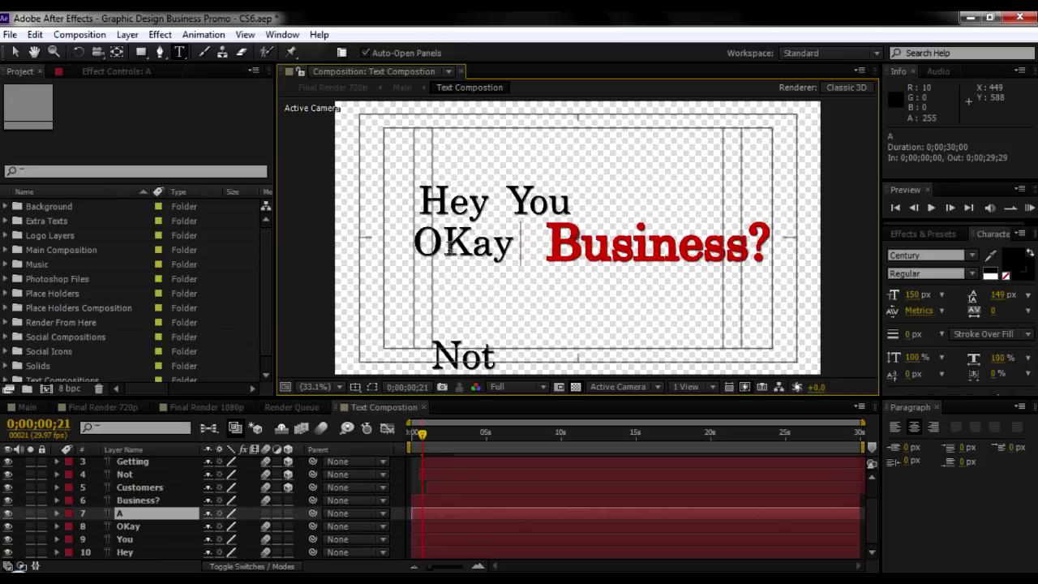
pyautogui.click(137, 539)
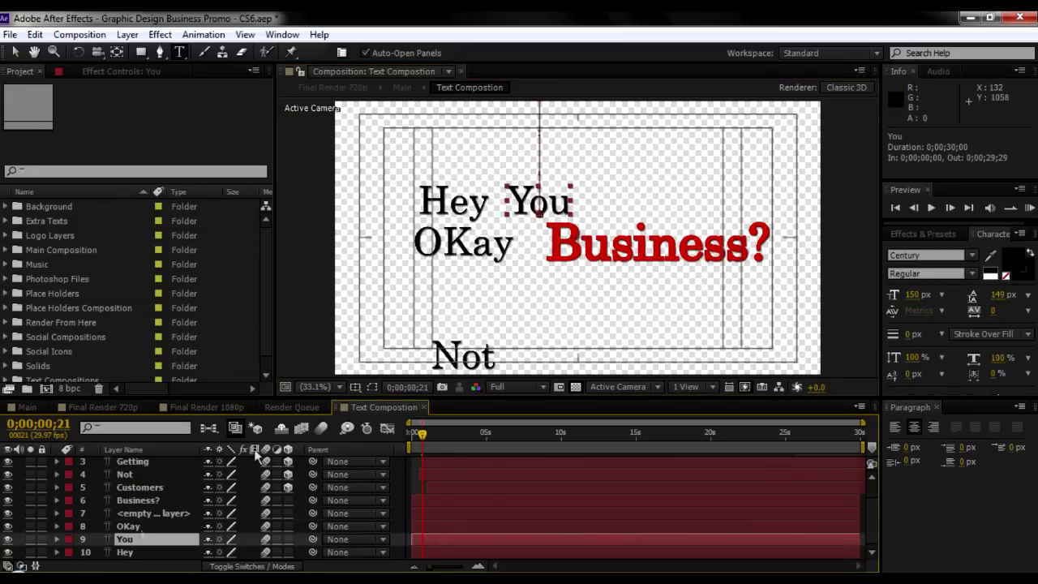
pyautogui.moveTo(532, 208); pyautogui.dragTo(520, 208)
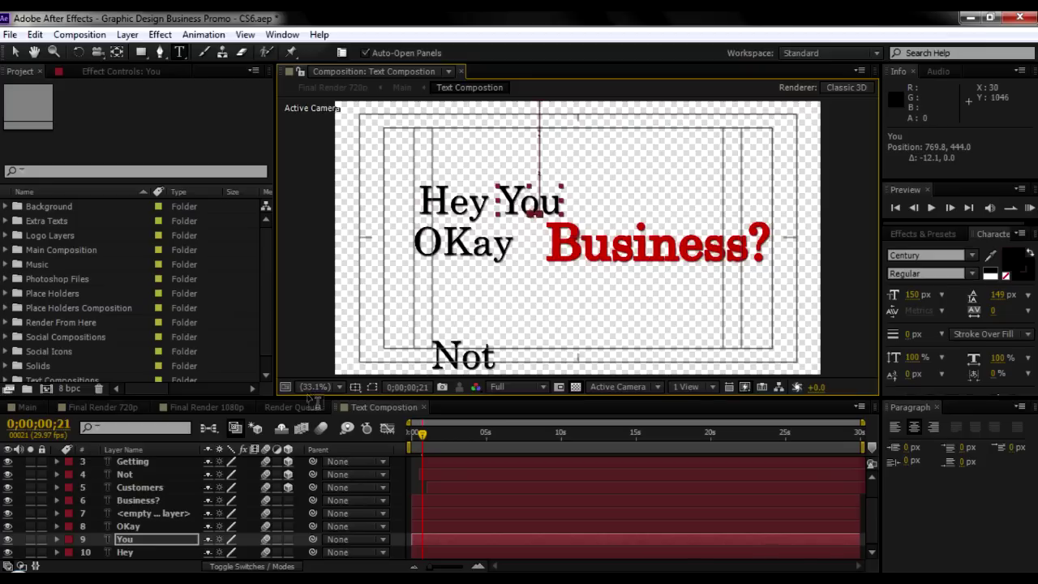
# - Retype the Business? layer as People? and preview the text animation
pyautogui.click(129, 503)
pyautogui.click(129, 526)
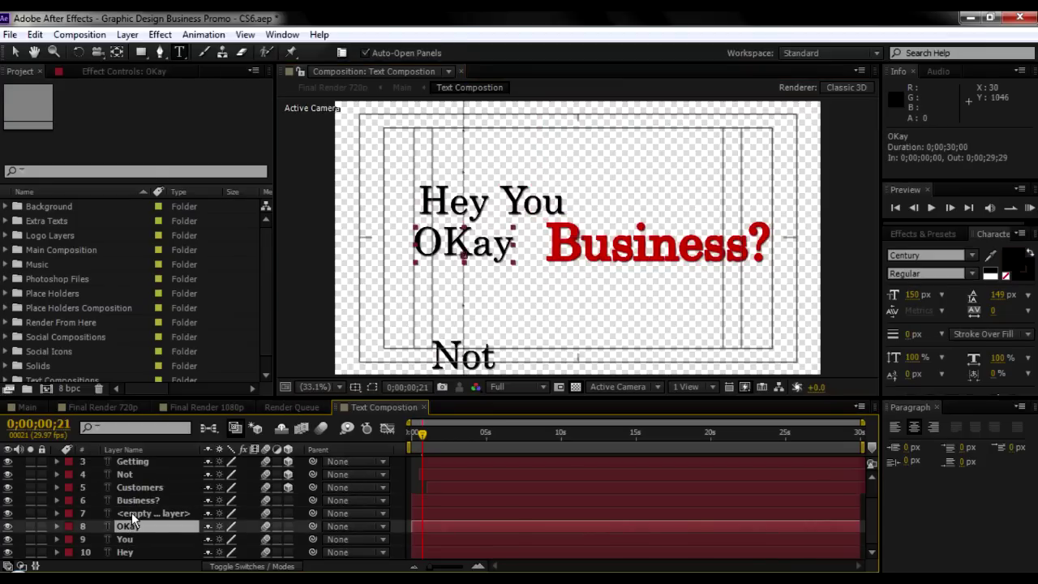
pyautogui.click(131, 513)
pyautogui.click(132, 502)
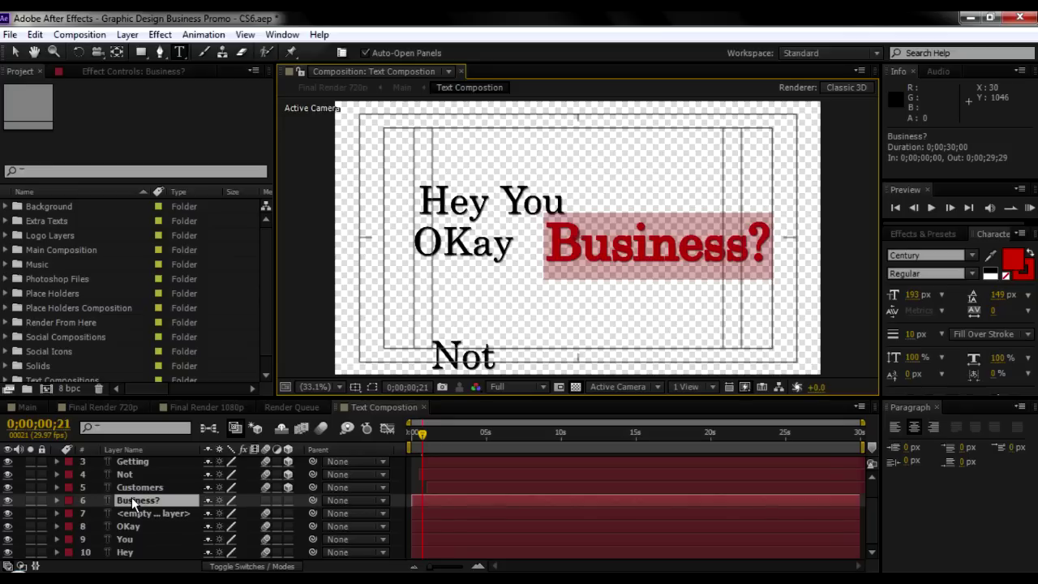
pyautogui.write('Peopl')
pyautogui.write('e?')
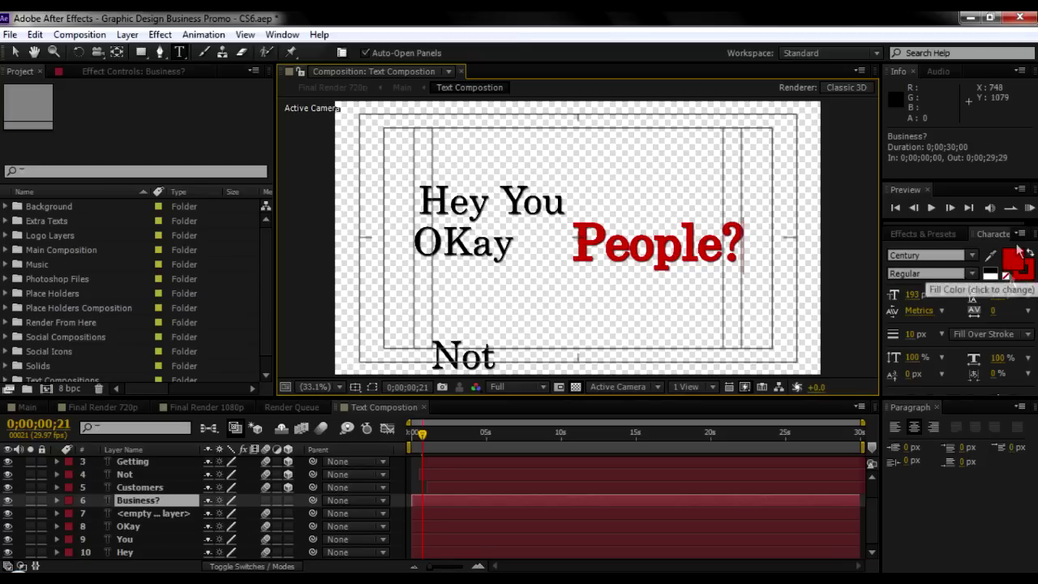
pyautogui.moveTo(432, 436); pyautogui.dragTo(410, 436)
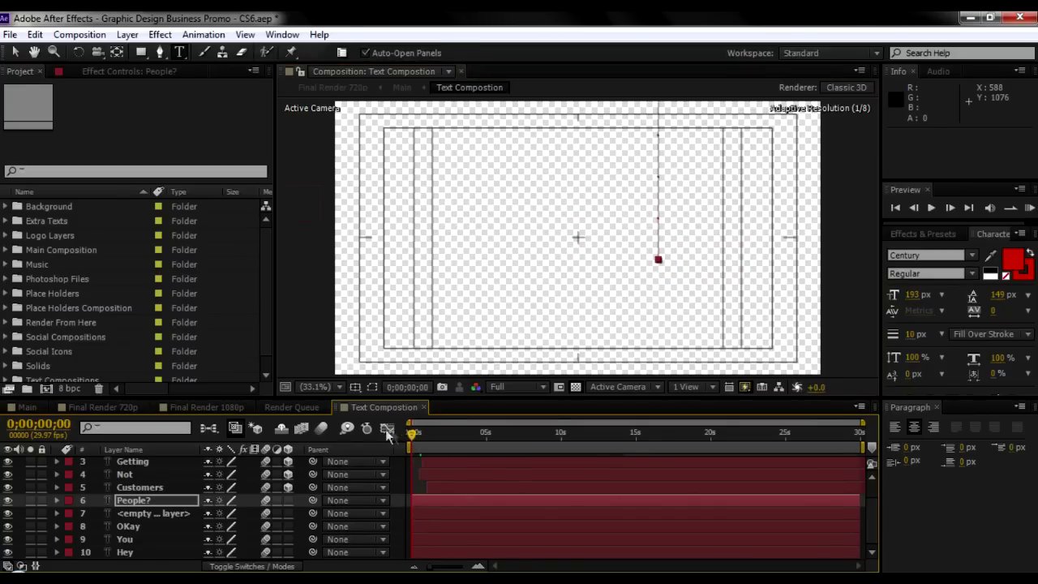
# - Return to the Main composition and preview its opening text animation
pyautogui.click(425, 407)
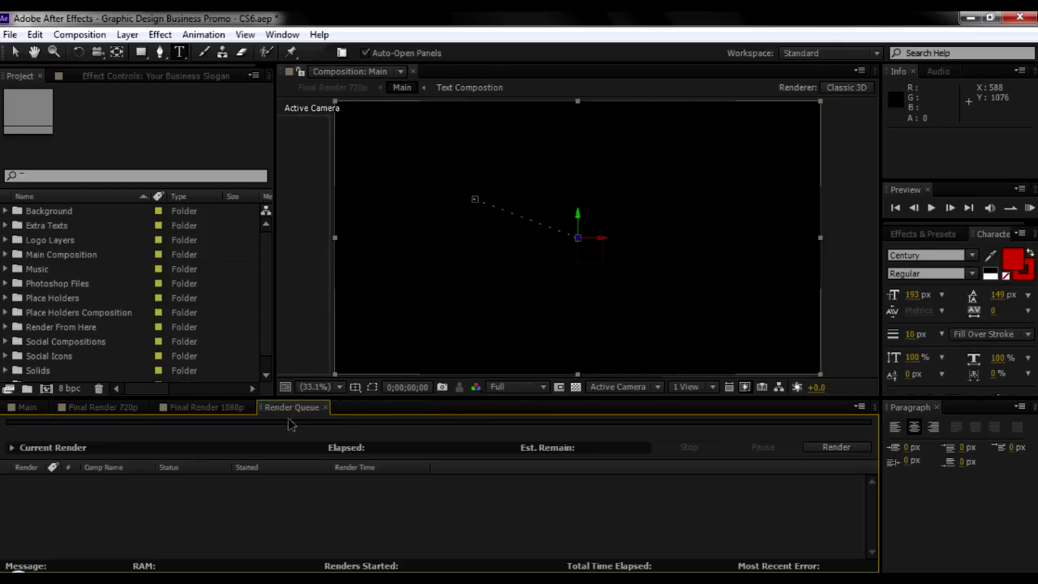
pyautogui.click(24, 407)
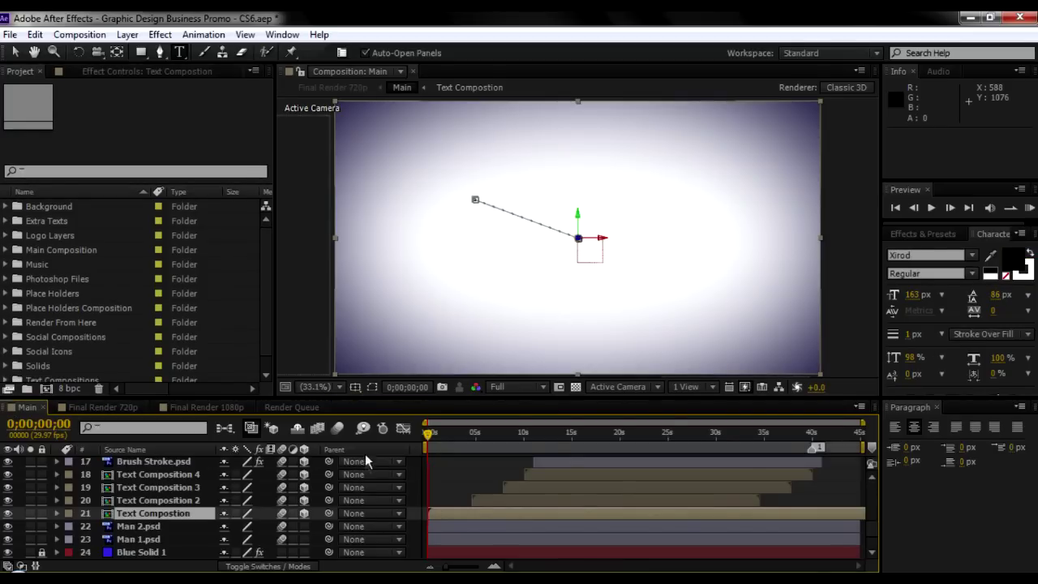
pyautogui.moveTo(428, 440); pyautogui.dragTo(455, 438)
pyautogui.press('KP_0')
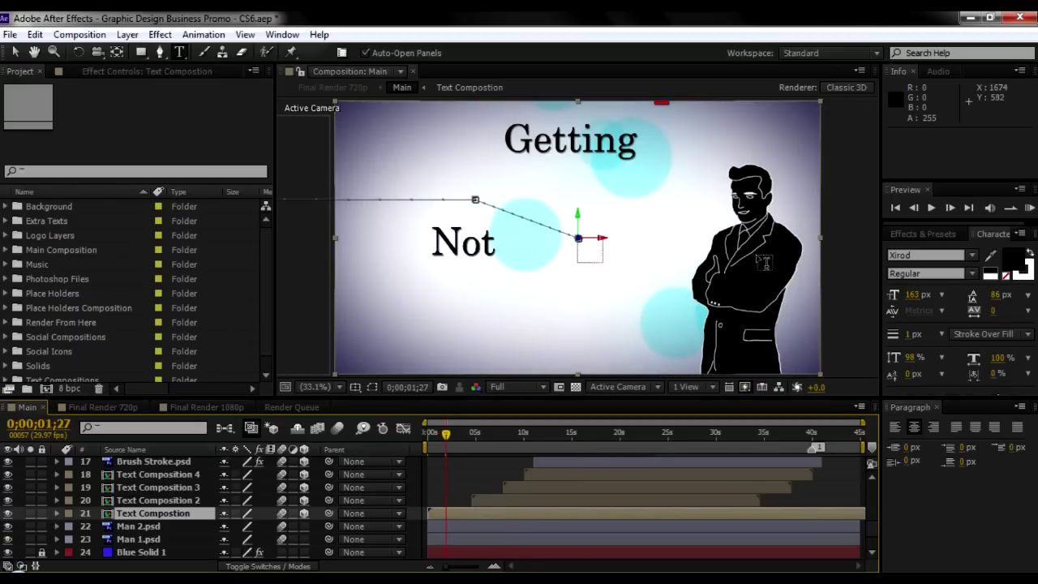
pyautogui.moveTo(455, 431); pyautogui.dragTo(478, 435)
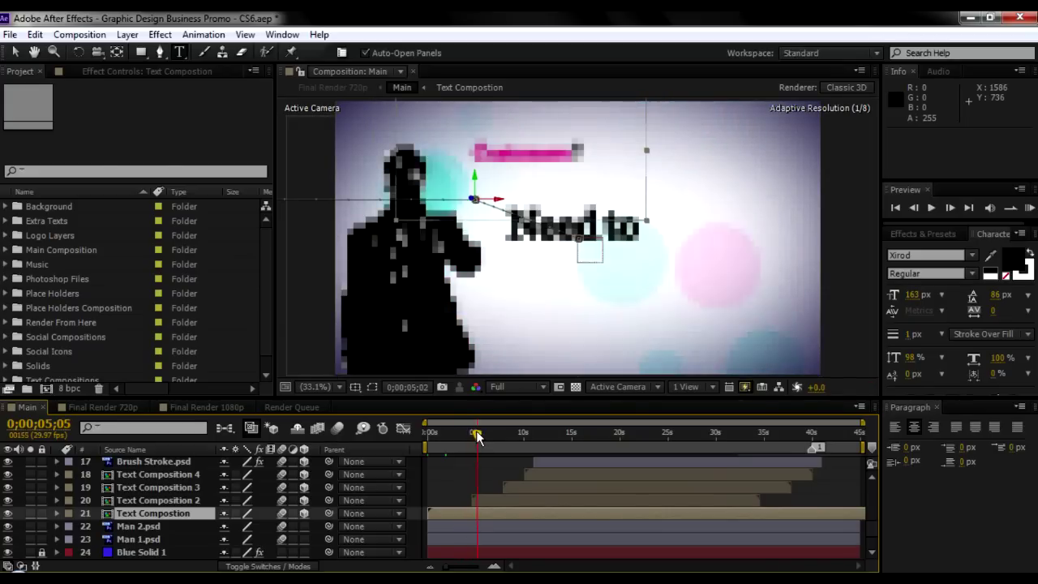
# - Inspect Text Composition 2's Business? layer, then go back to Main
pyautogui.doubleClick(140, 501)
pyautogui.moveTo(421, 439)
pyautogui.mouseDown()
pyautogui.moveTo(562, 438)
pyautogui.moveTo(414, 438)
pyautogui.mouseUp()
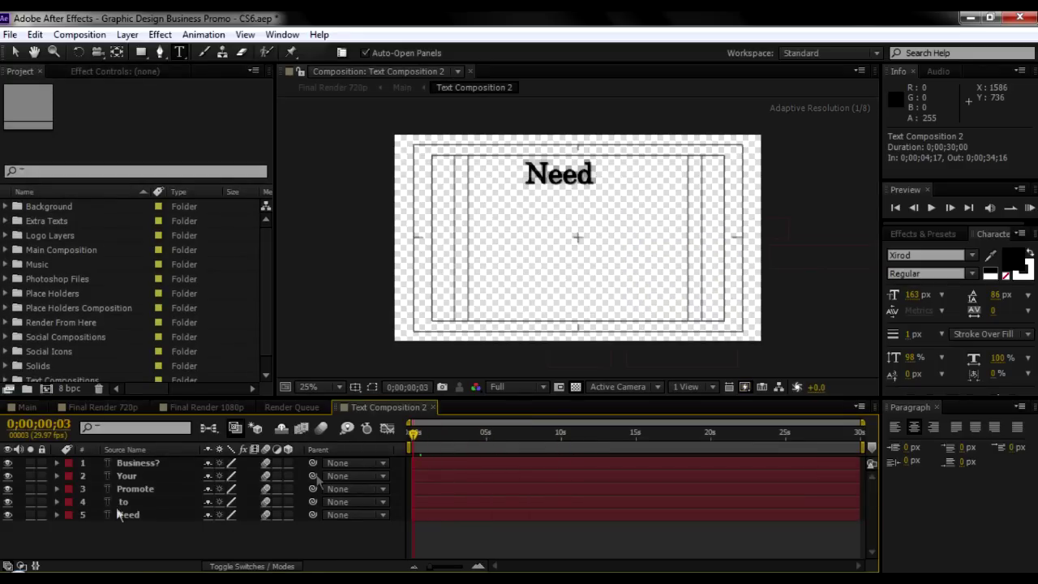
pyautogui.click(120, 465)
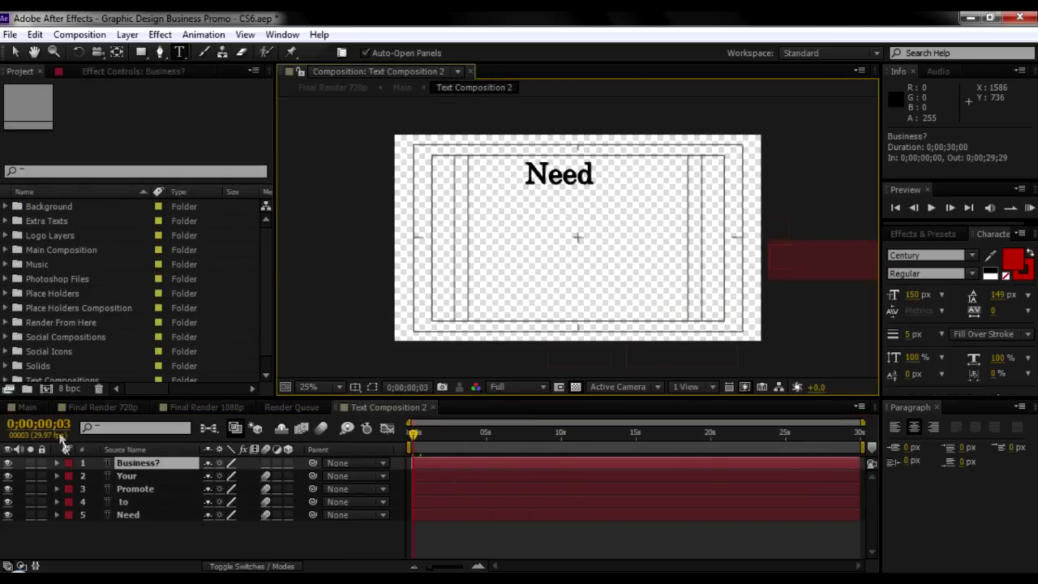
pyautogui.click(28, 407)
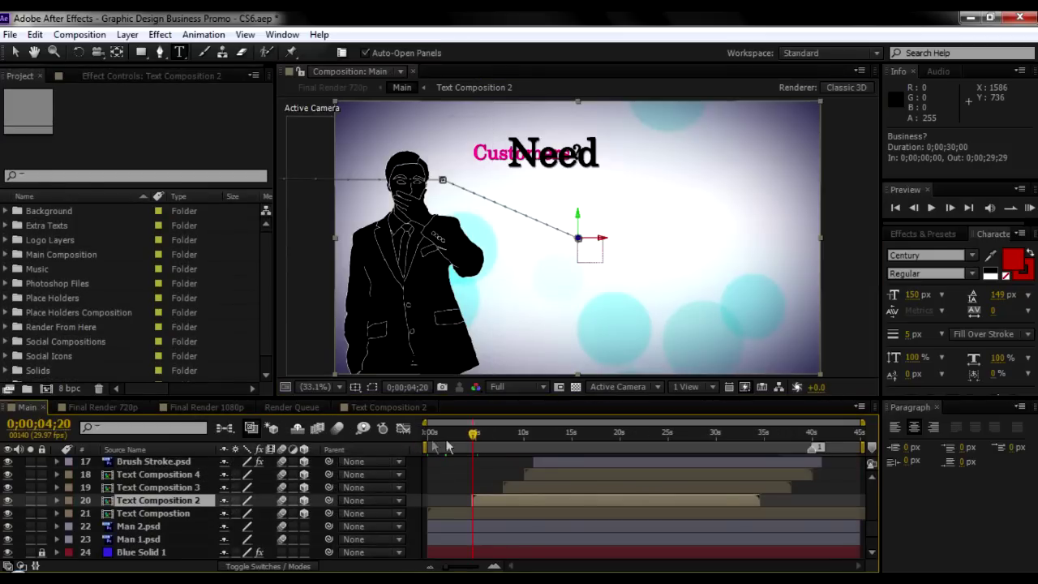
# - Step through the What You, ARE: Creative and Design list scenes, selecting their layers
pyautogui.click(507, 431)
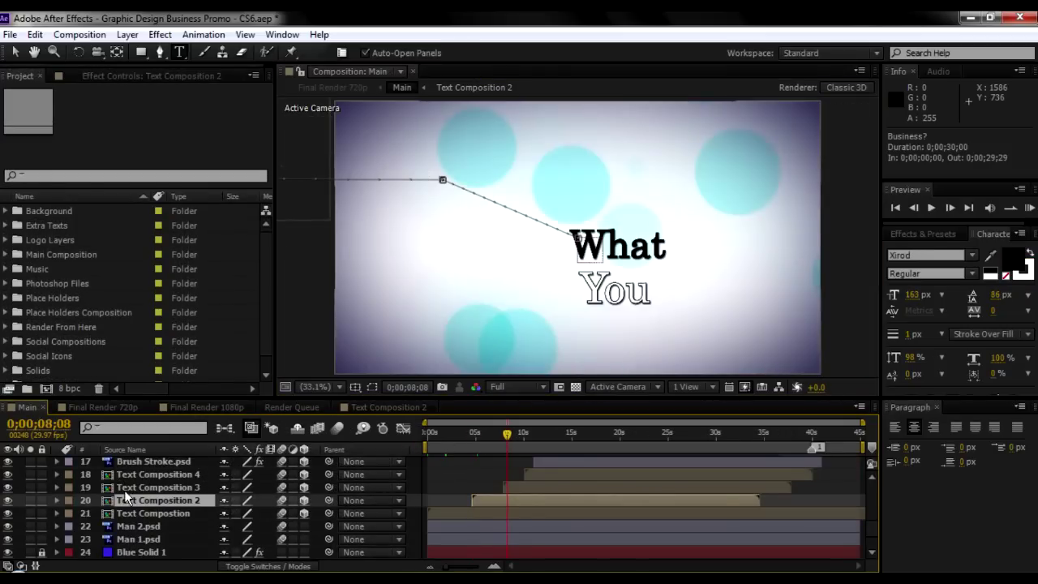
pyautogui.click(125, 487)
pyautogui.click(130, 476)
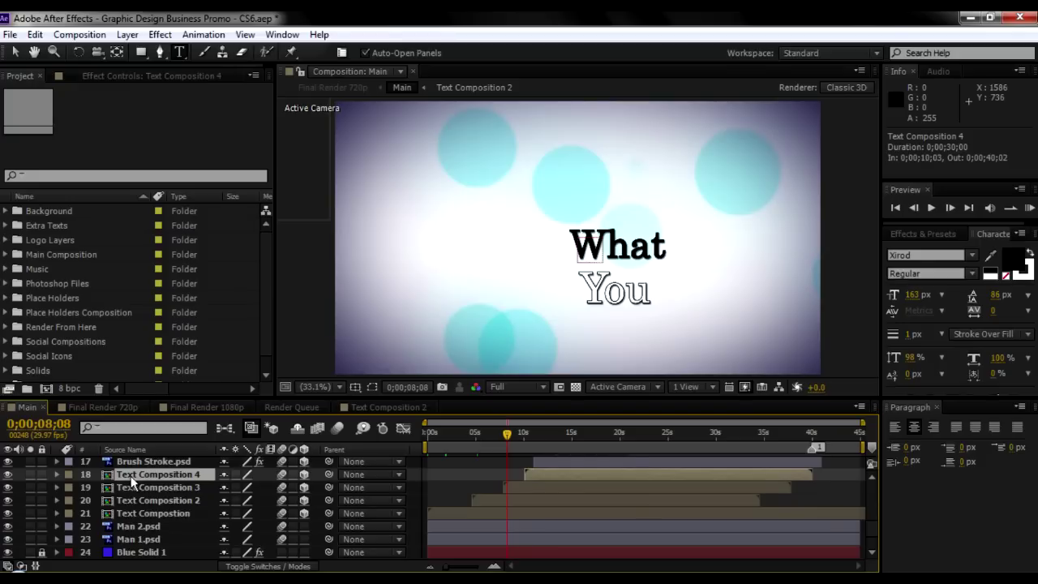
pyautogui.click(530, 435)
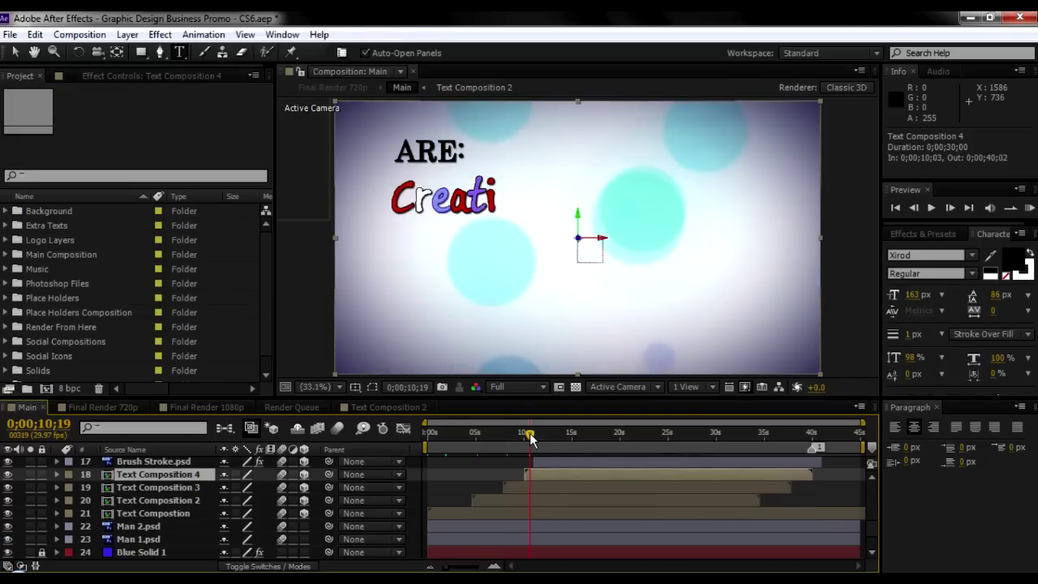
pyautogui.scroll(2, 538, 491)
pyautogui.scroll(2, 538, 491)
pyautogui.scroll(-2, 538, 491)
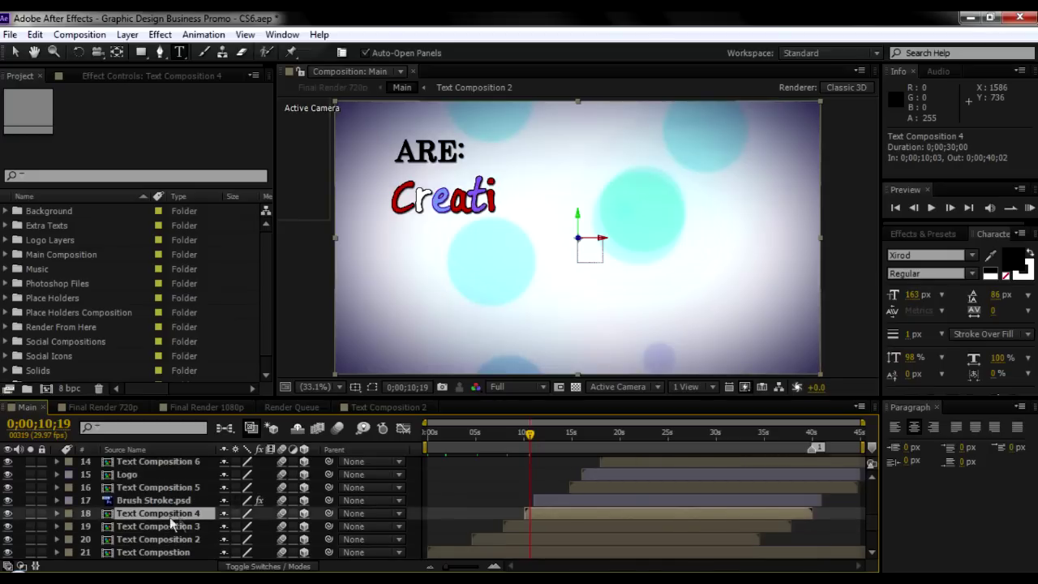
pyautogui.click(162, 501)
pyautogui.moveTo(546, 434); pyautogui.dragTo(552, 437)
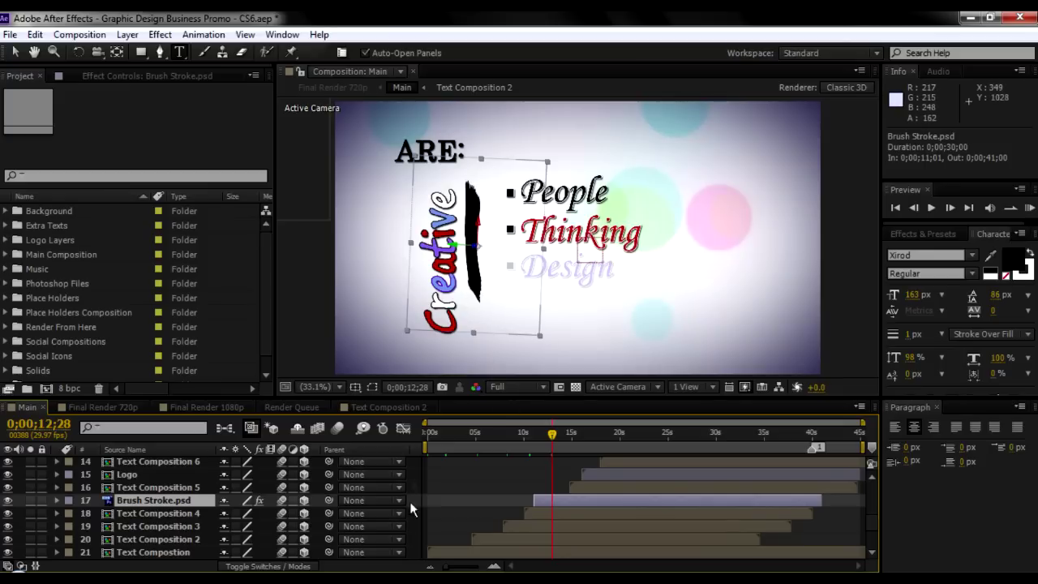
pyautogui.click(191, 489)
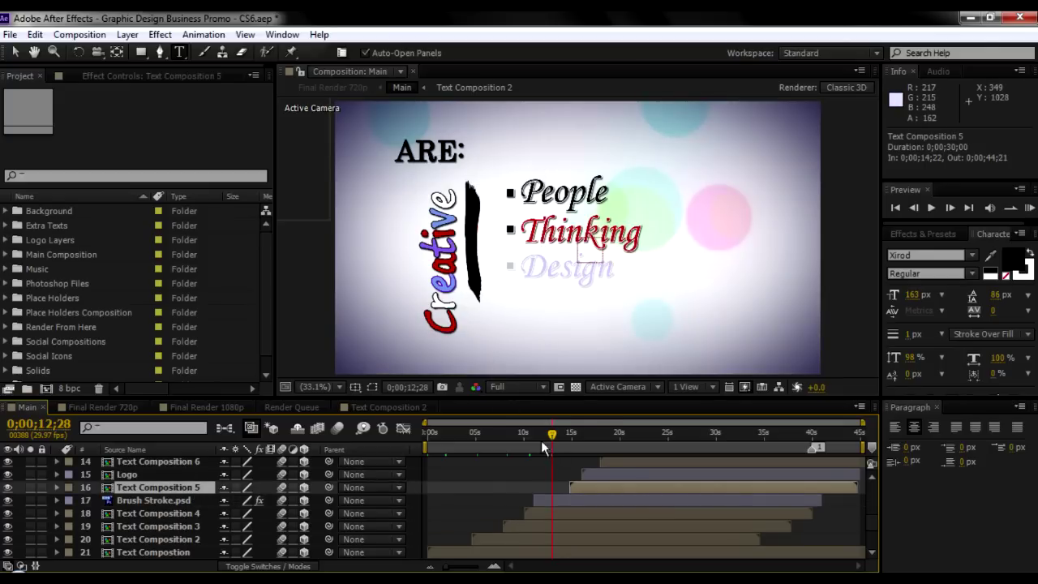
pyautogui.click(574, 439)
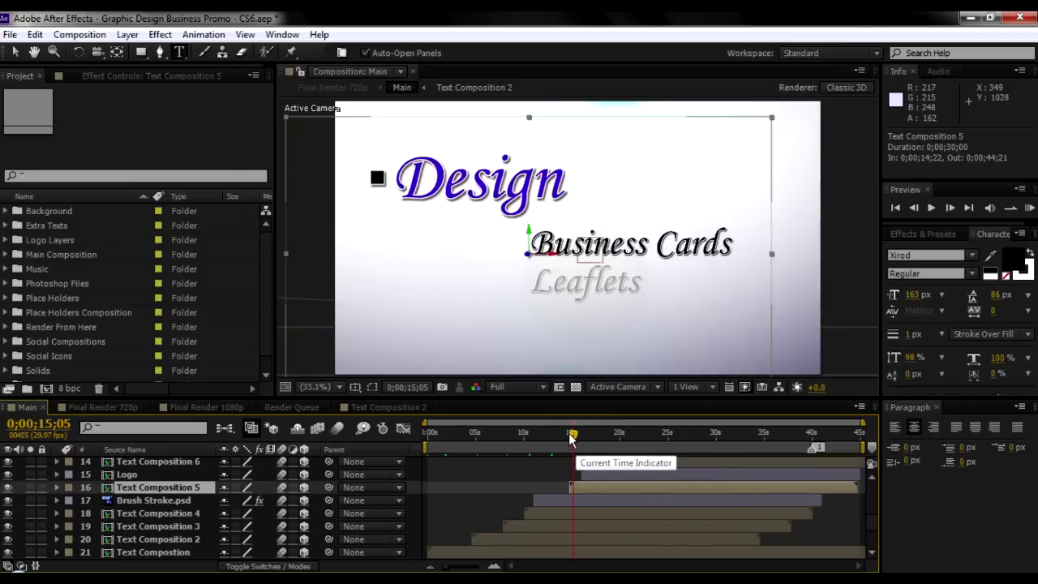
# - Select the Logo layer at the envato logo frame and open the Logo composition
pyautogui.click(121, 475)
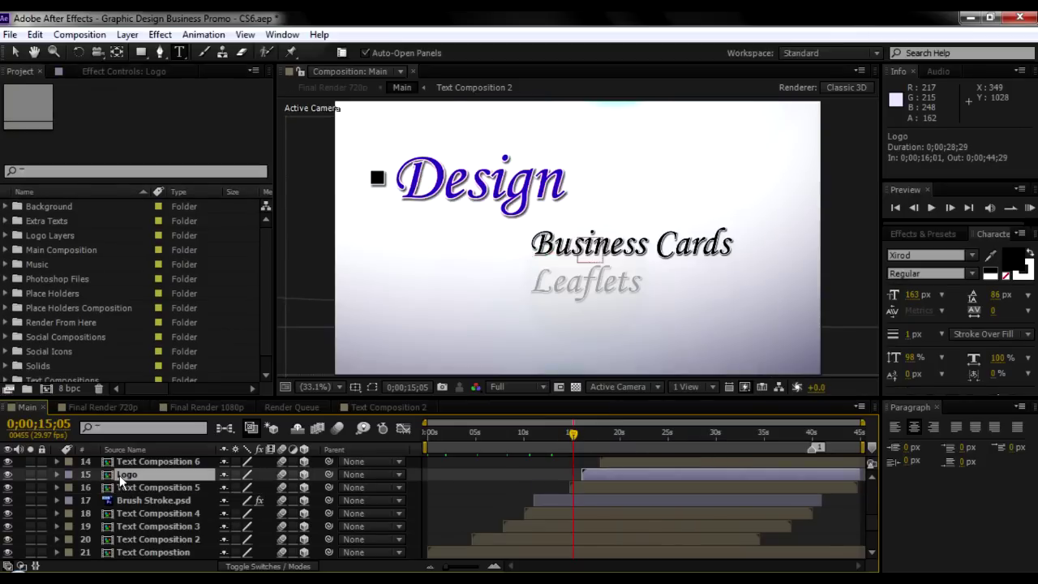
pyautogui.moveTo(594, 434); pyautogui.dragTo(595, 434)
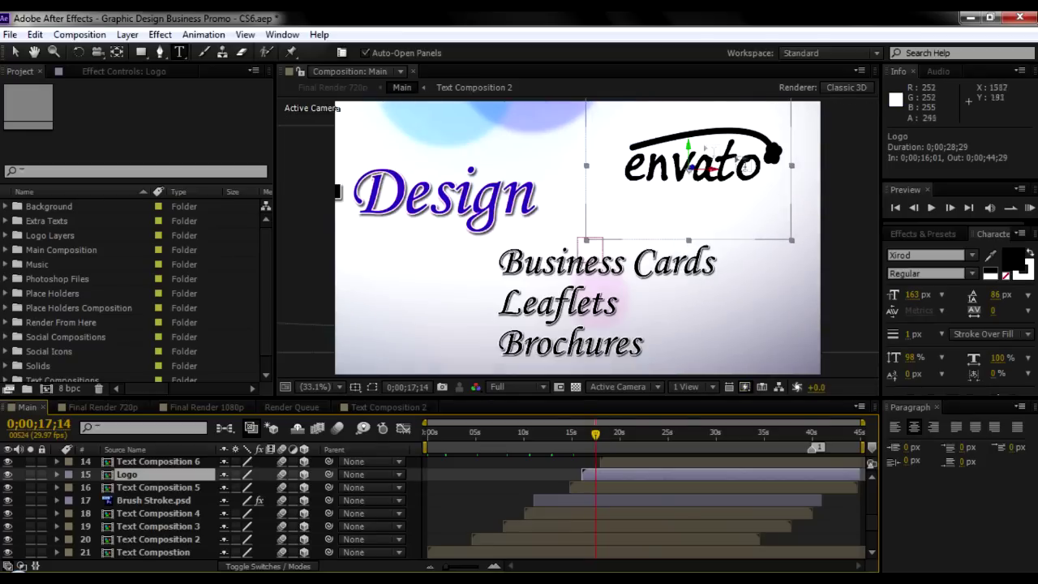
pyautogui.doubleClick(132, 475)
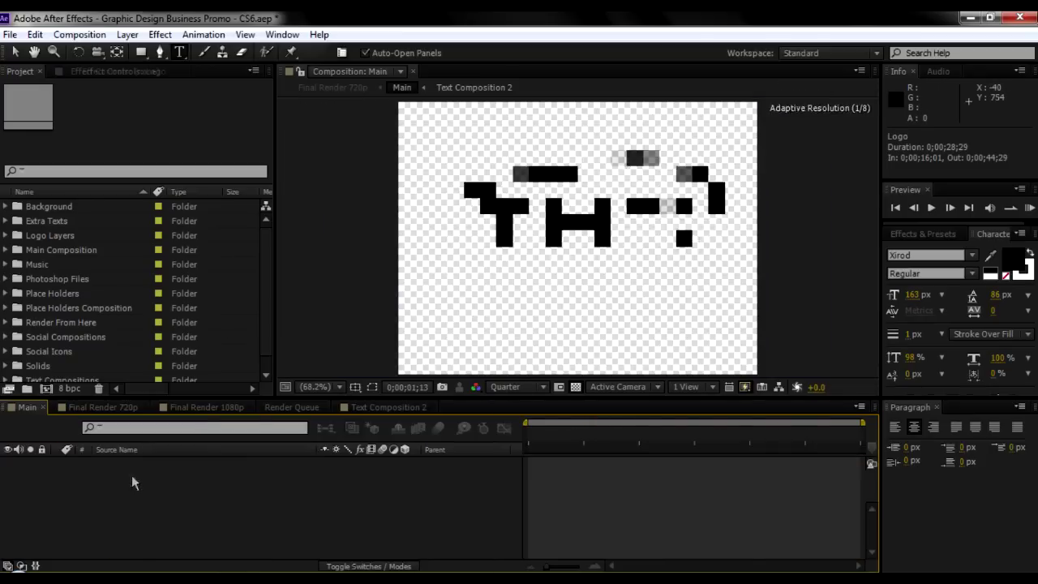
# - Review the envato and Layer 1 layers at the start of the Logo composition
pyautogui.moveTo(434, 438); pyautogui.dragTo(425, 437)
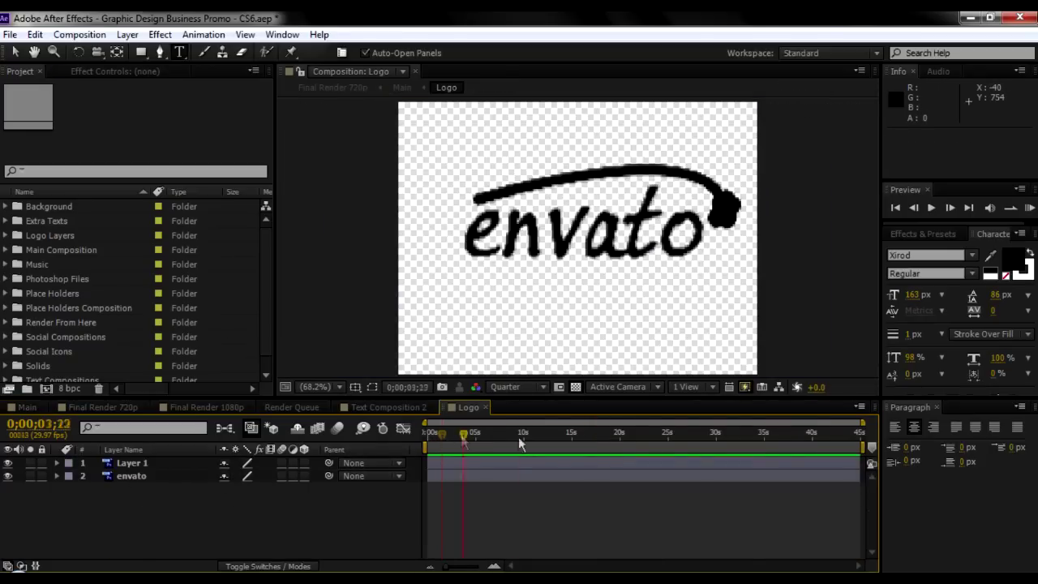
pyautogui.click(126, 478)
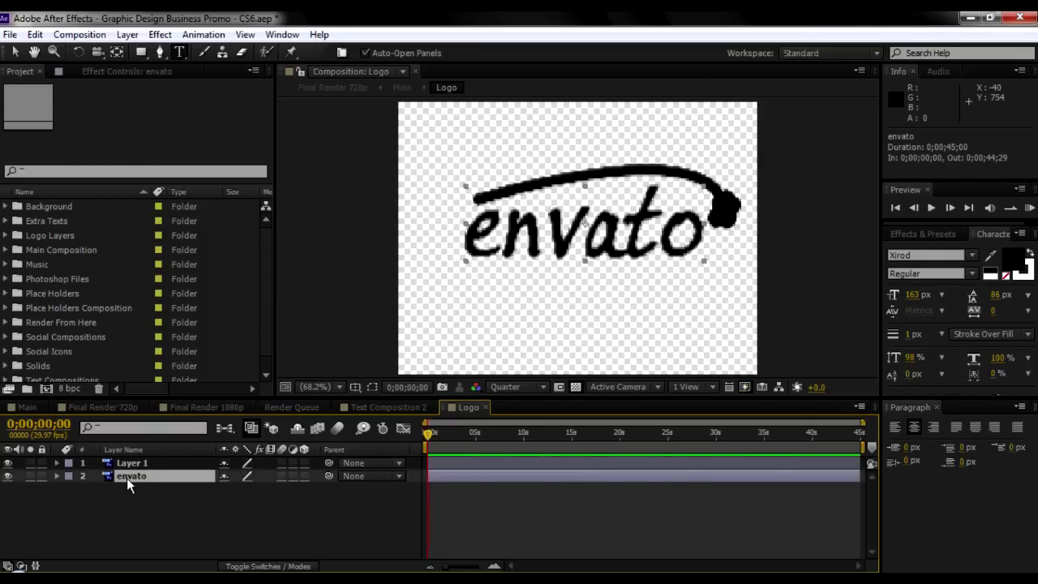
pyautogui.click(126, 502)
pyautogui.click(126, 475)
pyautogui.click(125, 511)
pyautogui.click(129, 476)
pyautogui.click(137, 496)
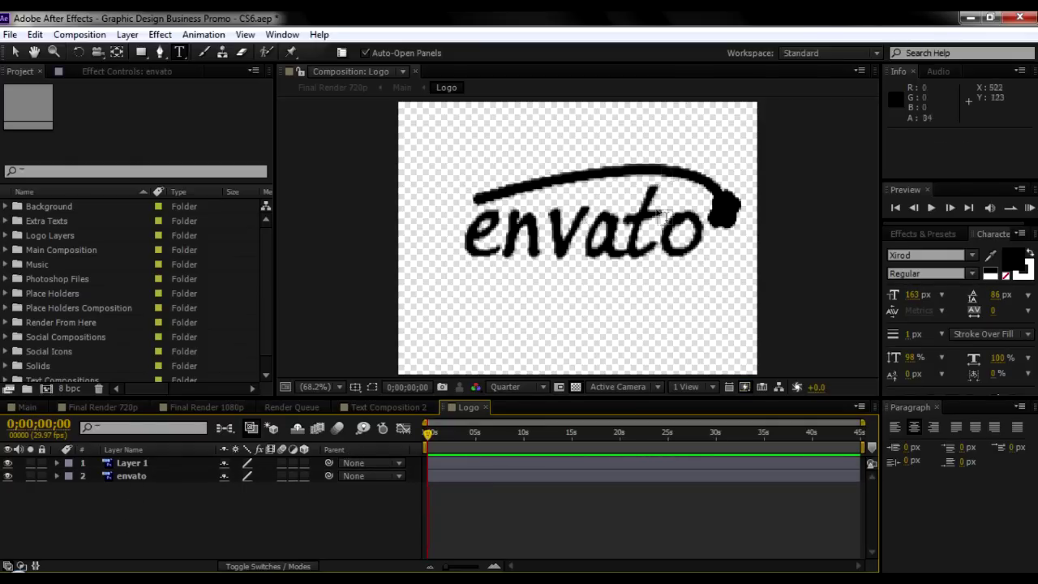
pyautogui.click(130, 475)
pyautogui.click(131, 462)
pyautogui.click(122, 504)
# - Look at Replace Footage for Layer 1/Logo.psd in Logo Layers but cancel without replacing
pyautogui.click(5, 235)
pyautogui.click(56, 266)
pyautogui.rightClick(55, 265)
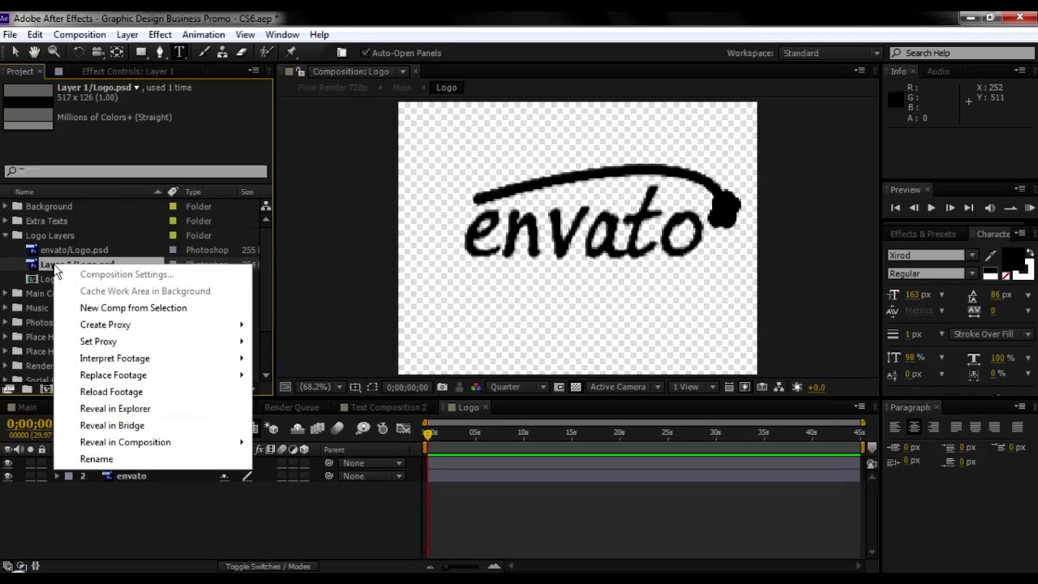
pyautogui.moveTo(121, 376)
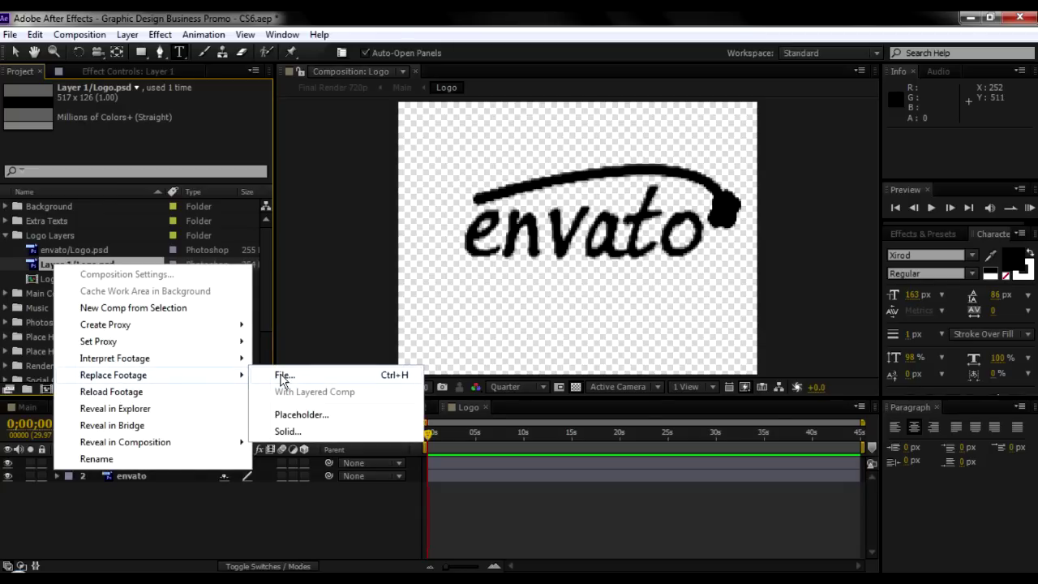
pyautogui.click(247, 504)
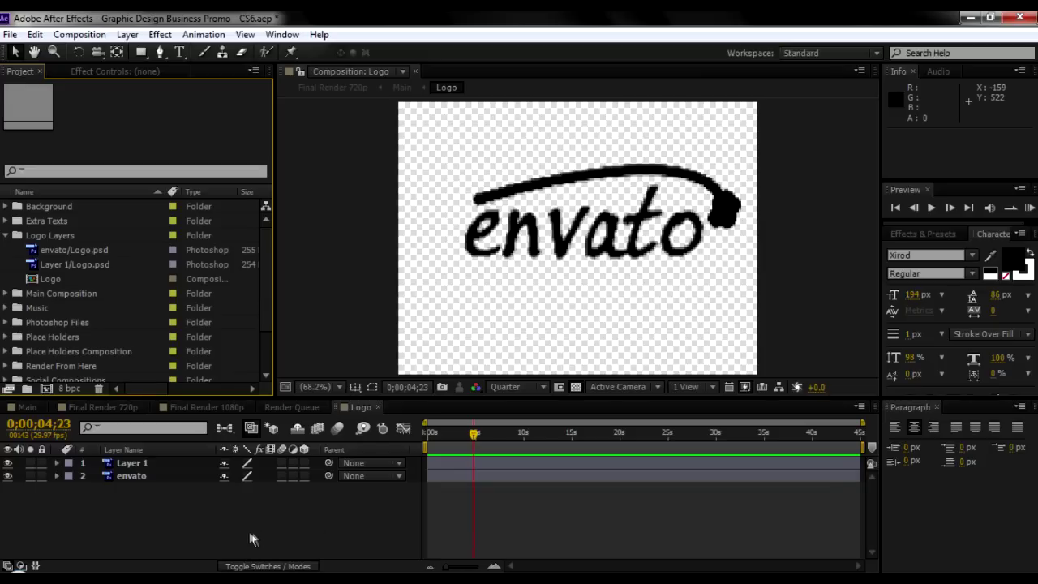
pyautogui.click(165, 528)
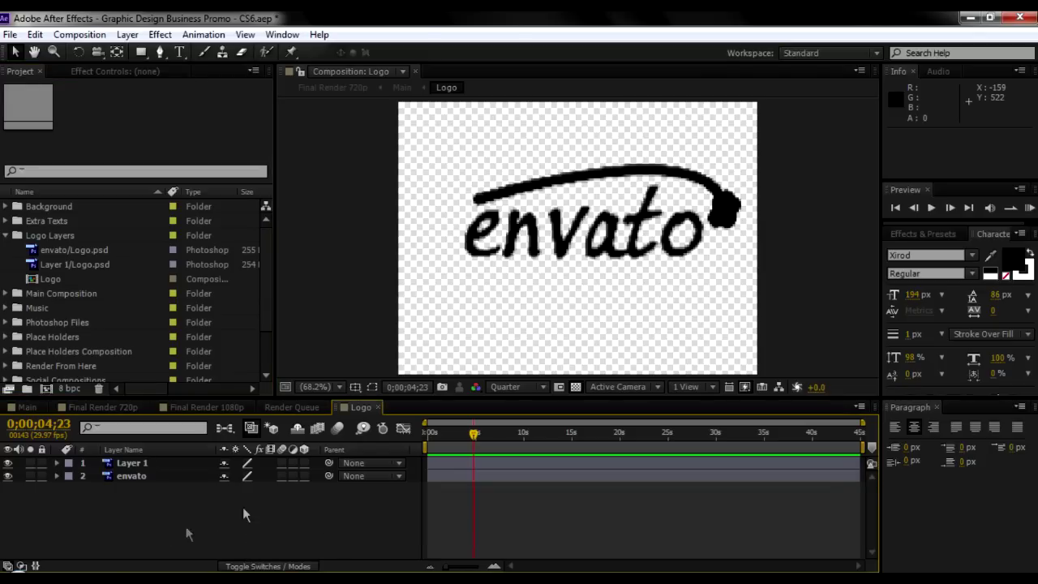
# - Drag the MysticAnimationz image from the Pictures library into the Project panel
pyautogui.press('super')
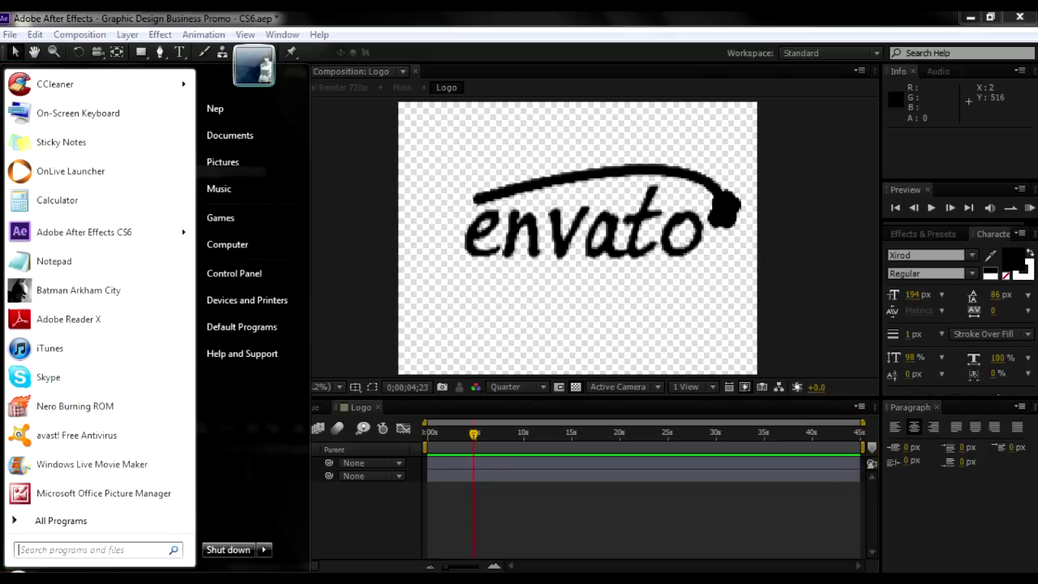
pyautogui.click(230, 163)
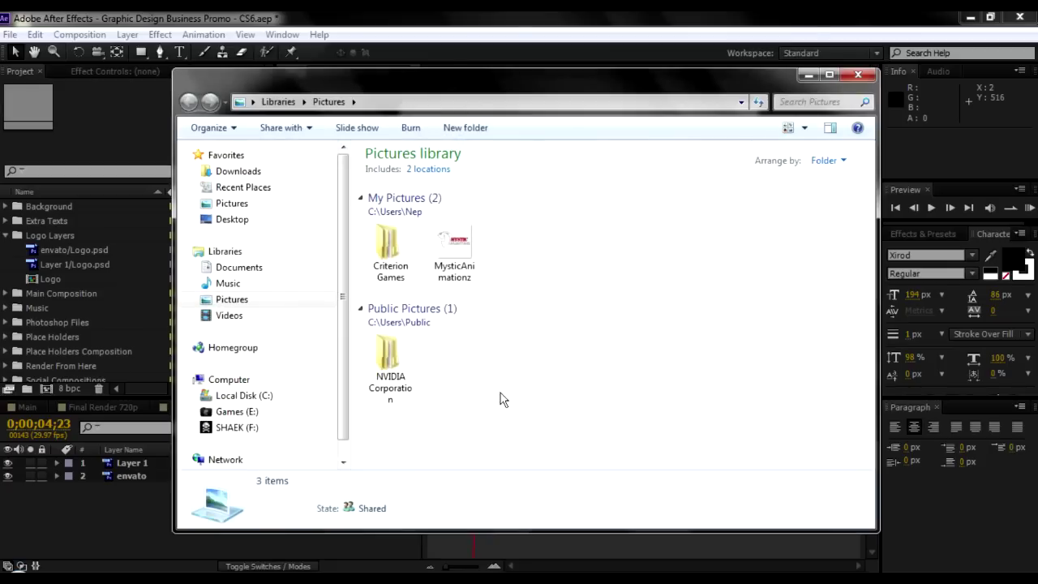
pyautogui.moveTo(458, 246); pyautogui.dragTo(96, 516)
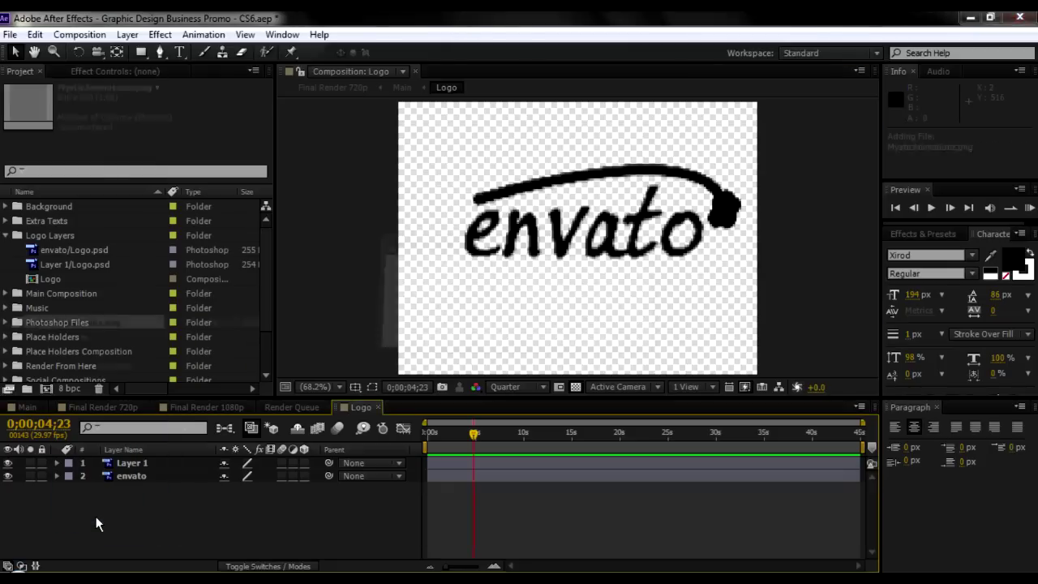
# - Add MysticAnimationz.png below envato, scale it to about two-thirds, and move it up-right
pyautogui.moveTo(35, 326); pyautogui.dragTo(94, 523)
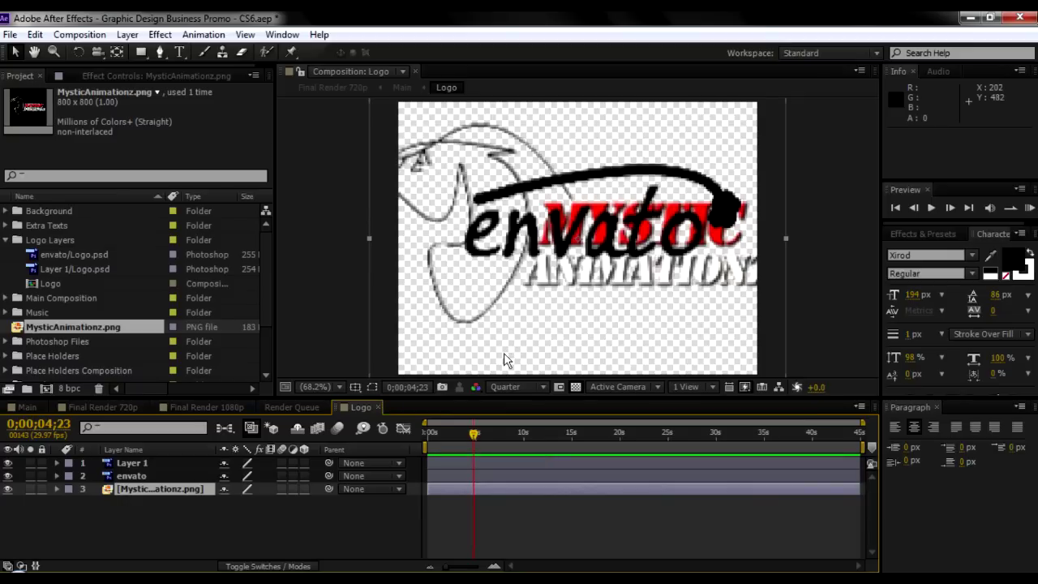
pyautogui.press('s')
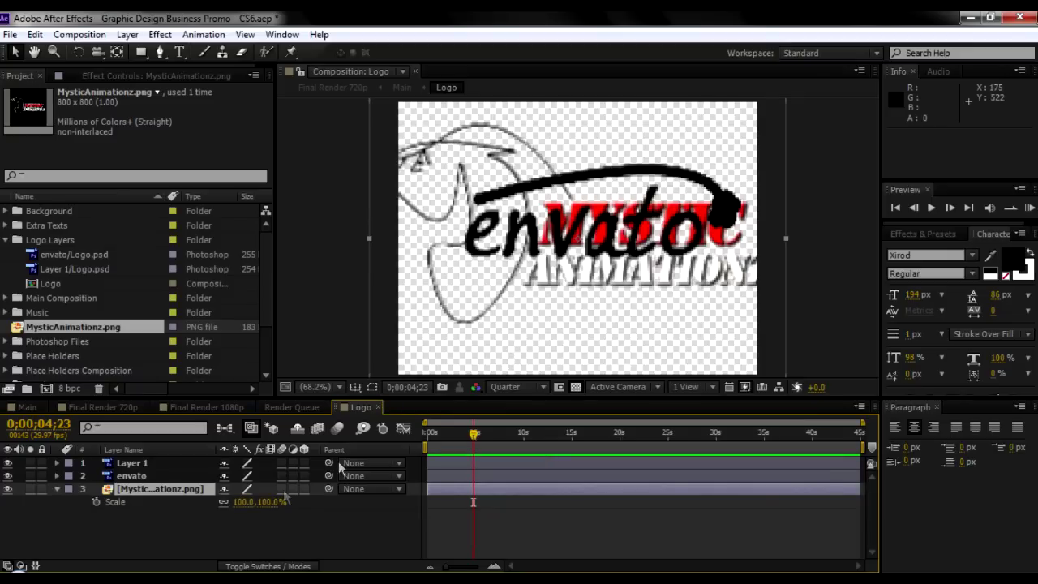
pyautogui.moveTo(272, 502); pyautogui.dragTo(248, 502)
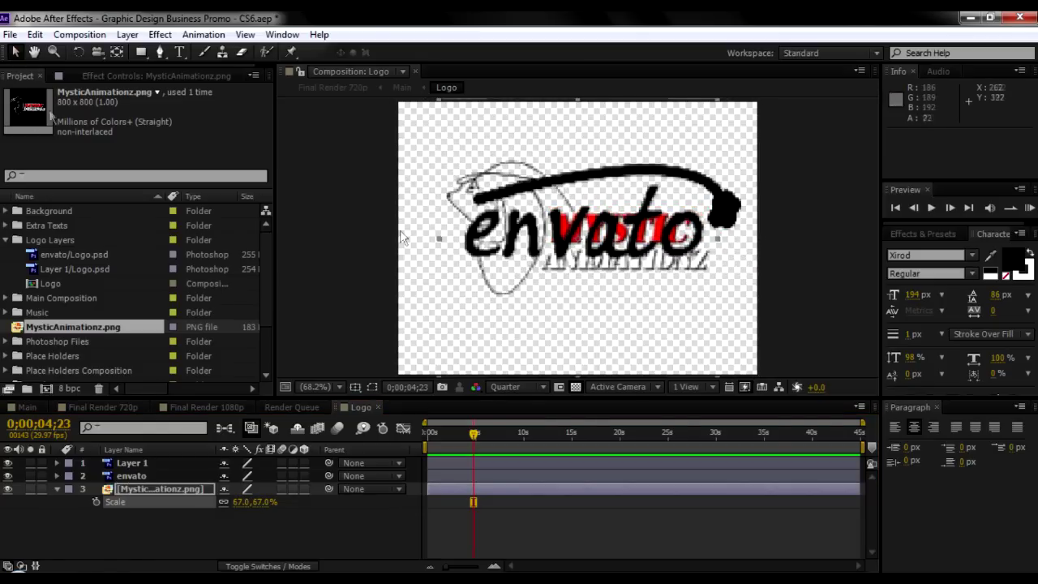
pyautogui.click(14, 53)
pyautogui.moveTo(555, 289); pyautogui.dragTo(566, 260)
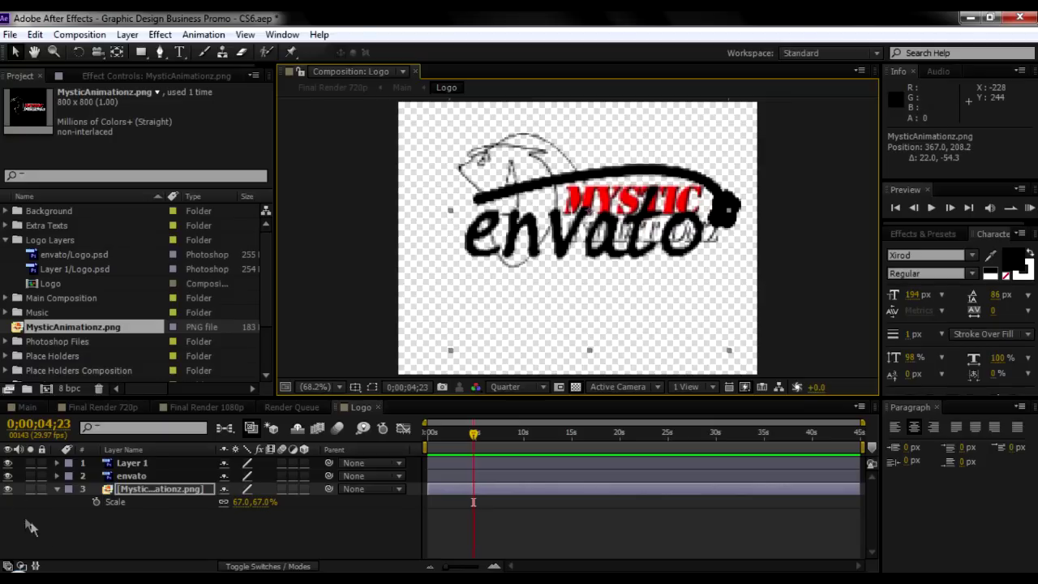
pyautogui.click(55, 488)
# - Turn off visibility of the envato text layer and the black brush stroke Layer 1
pyautogui.click(132, 476)
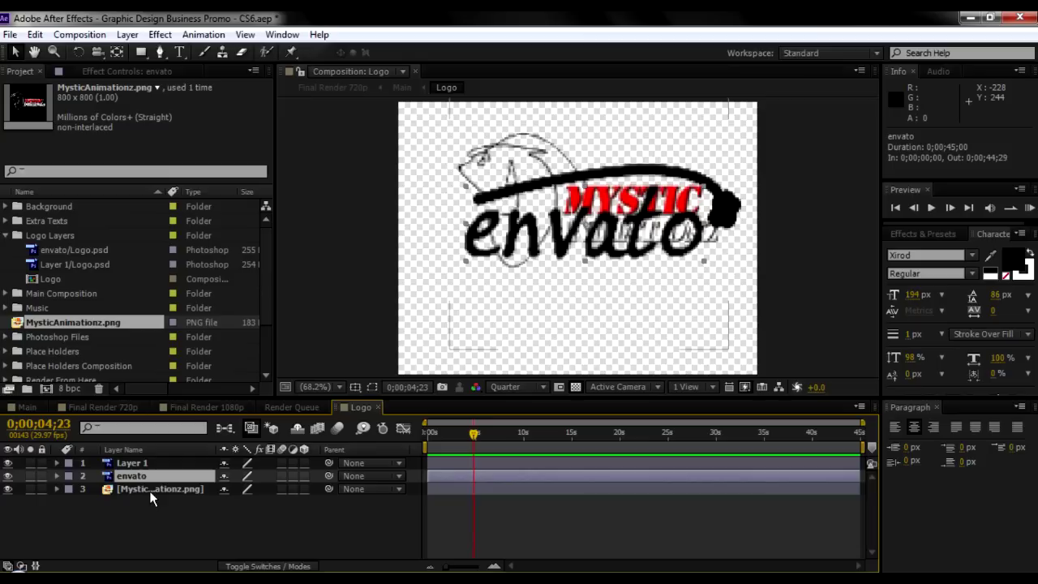
pyautogui.click(8, 476)
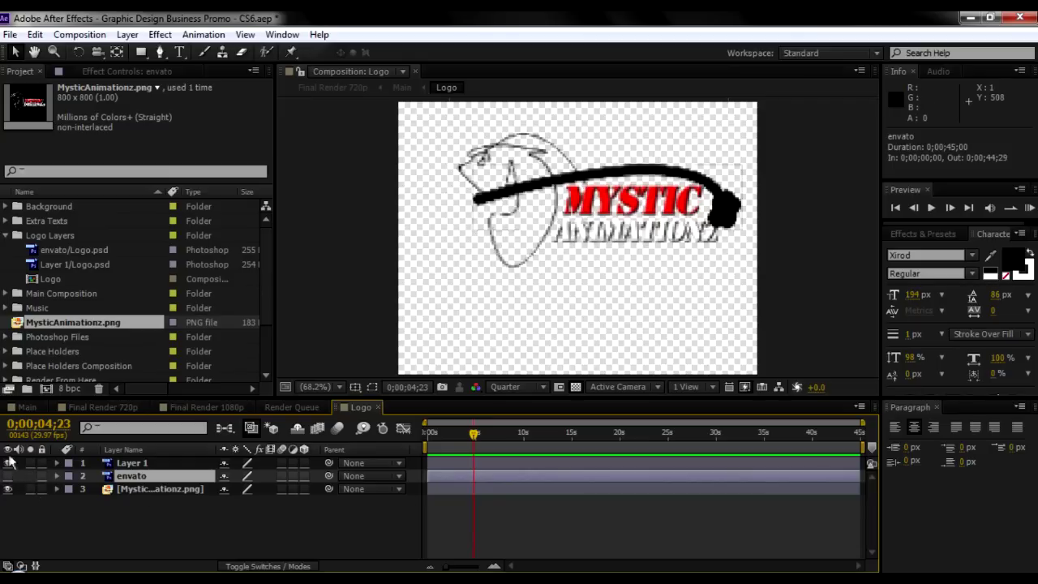
pyautogui.click(8, 463)
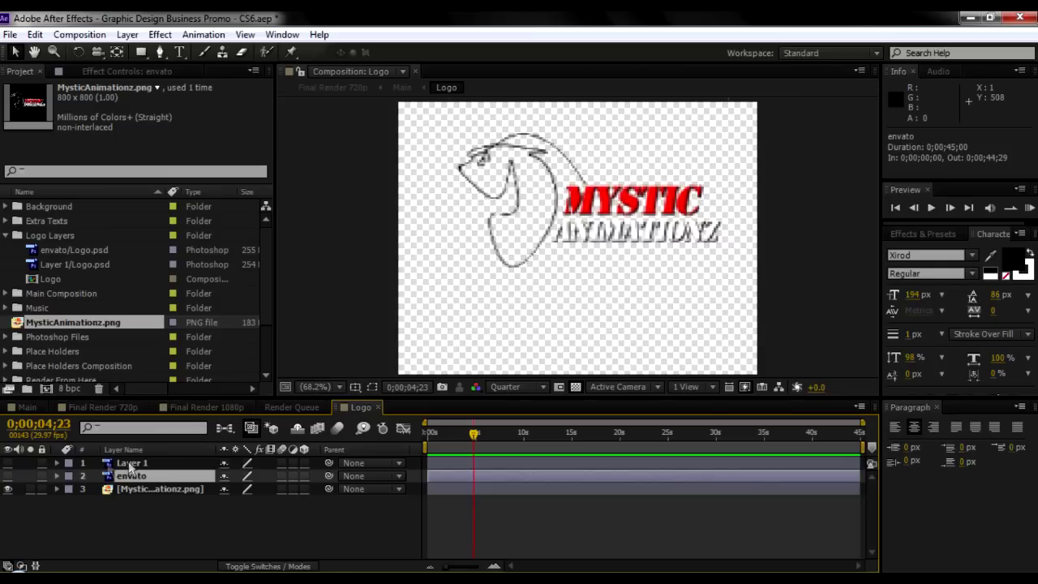
pyautogui.click(8, 463)
pyautogui.click(8, 463)
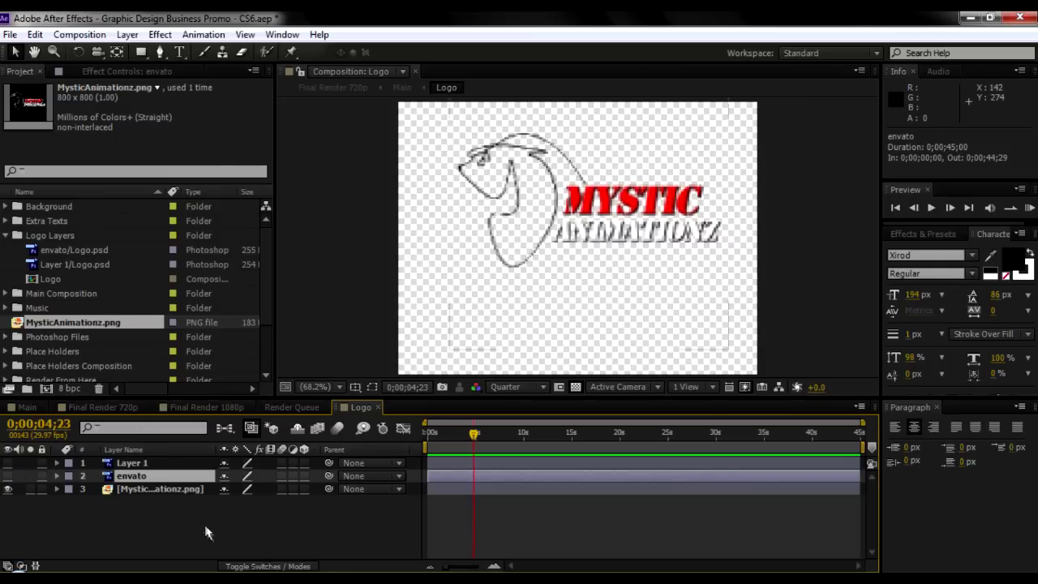
pyautogui.click(207, 542)
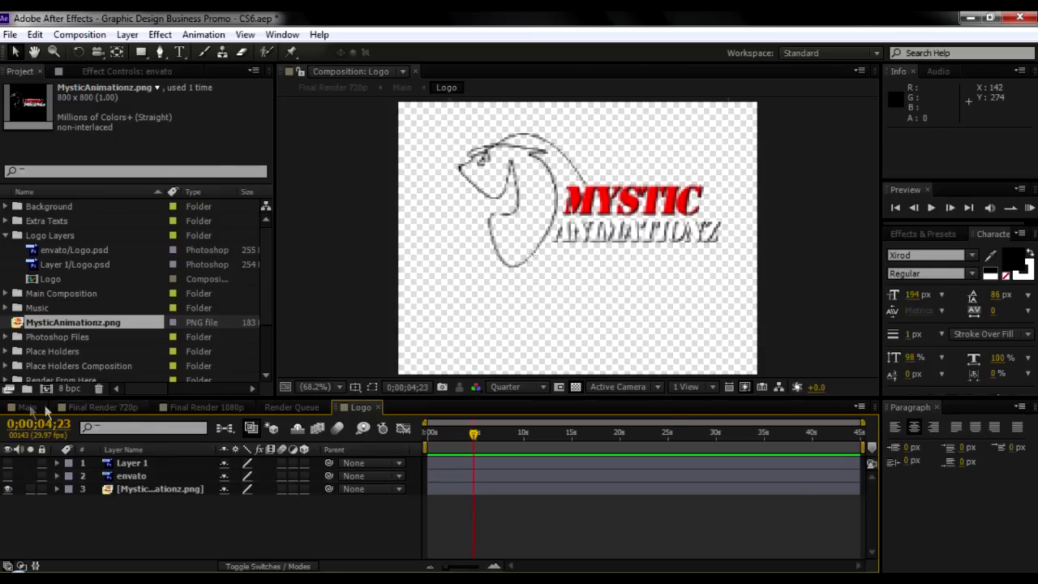
# - Go to 0;00;19;20 in Main and select Text Composition 6 to see the logo above Logo Design
pyautogui.click(31, 407)
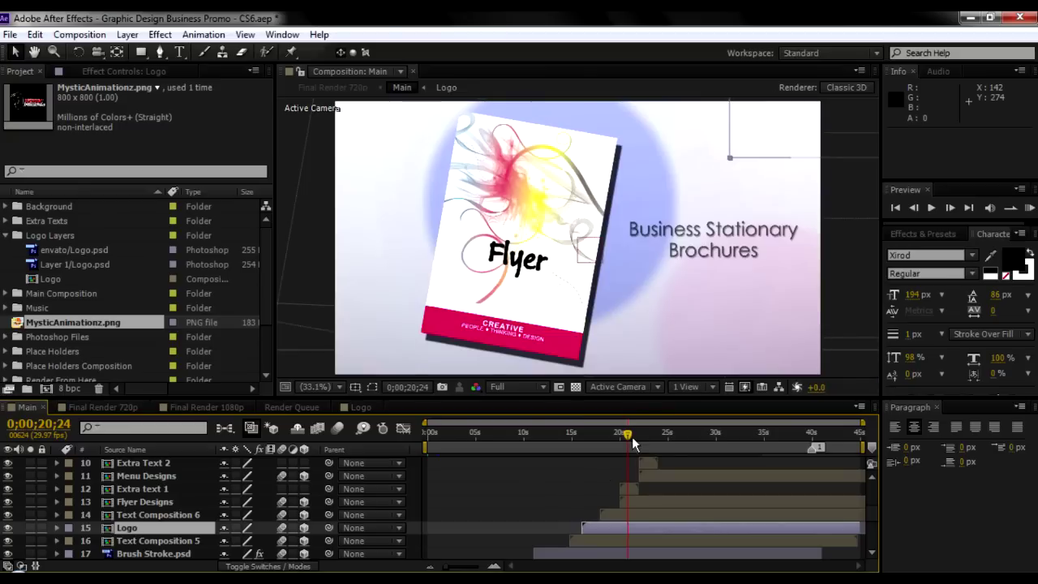
pyautogui.click(589, 435)
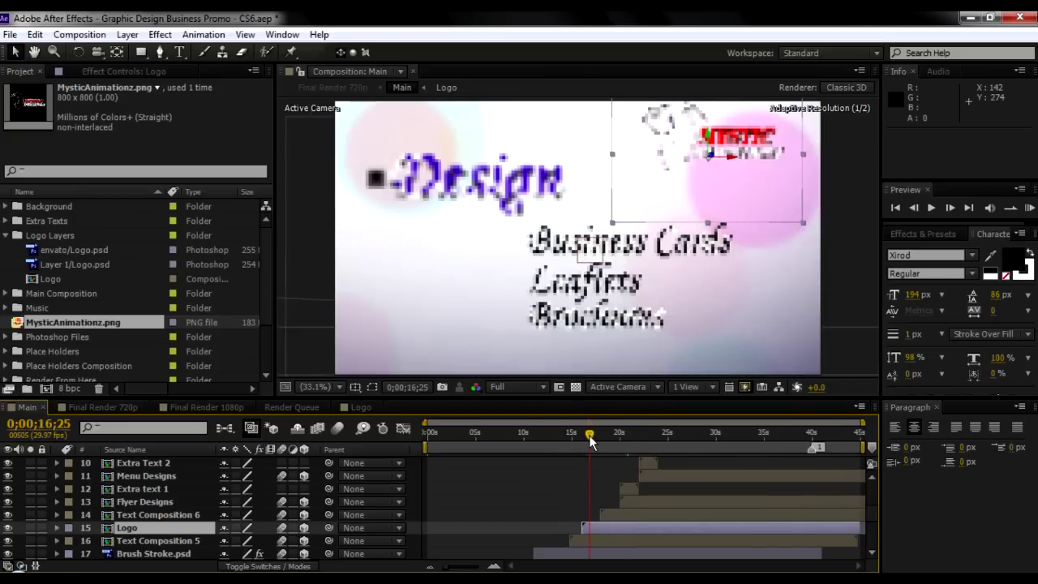
pyautogui.moveTo(589, 435); pyautogui.dragTo(597, 435)
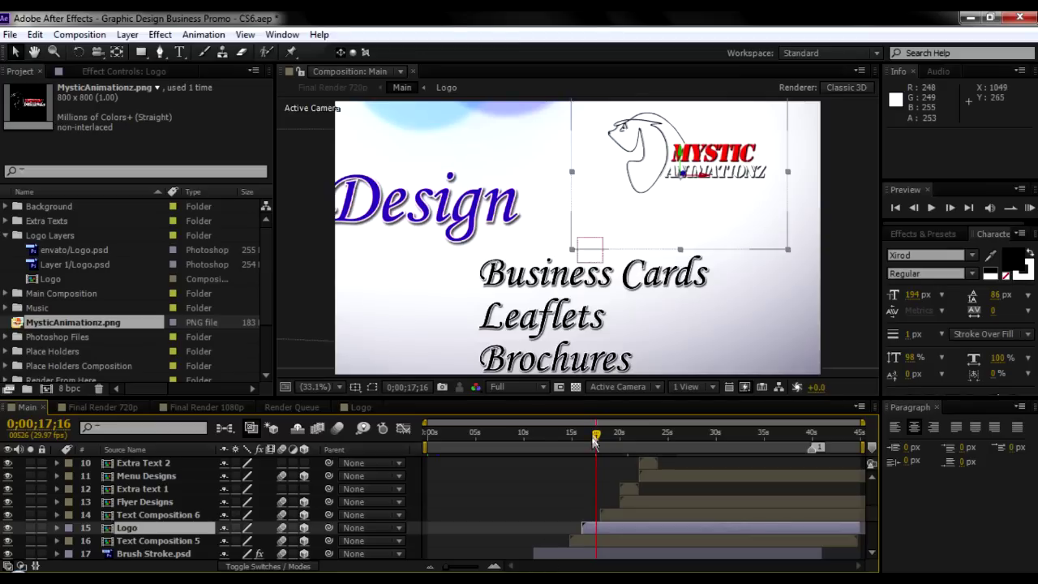
pyautogui.click(617, 437)
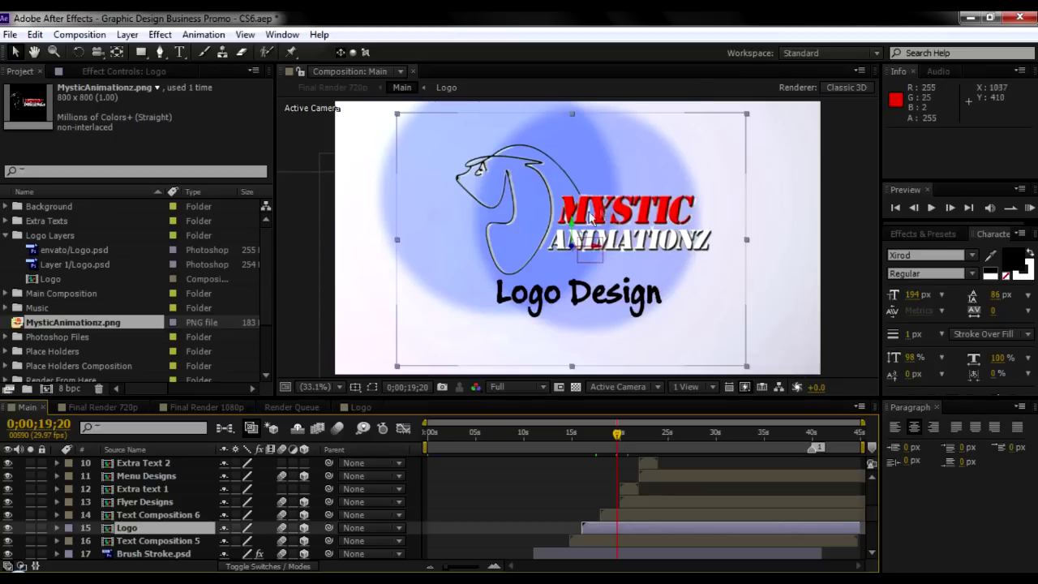
pyautogui.click(166, 516)
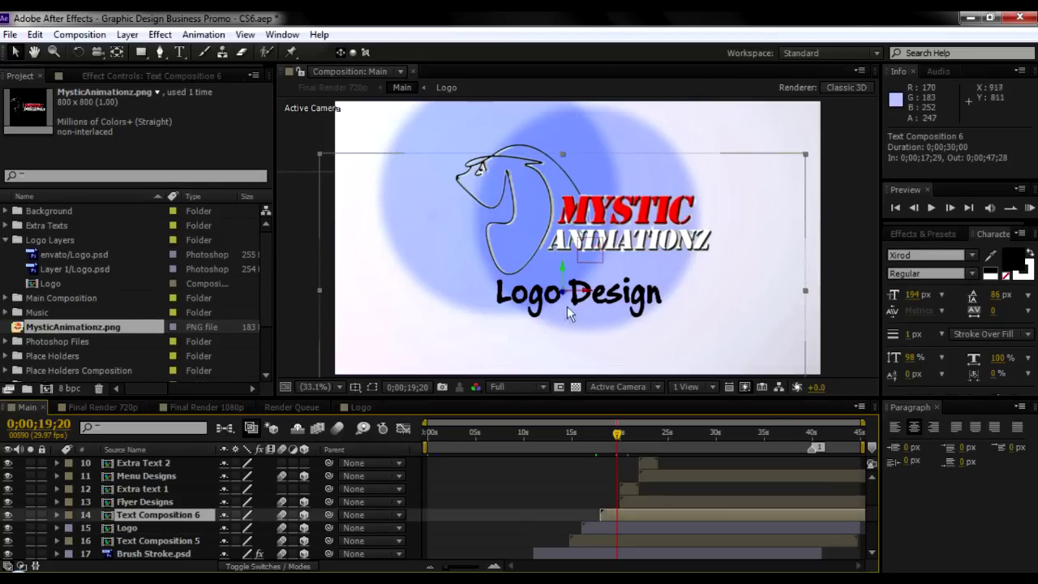
# - Open Text Composition 6, enter its Logo Design text, then close it to return to Main
pyautogui.doubleClick(172, 511)
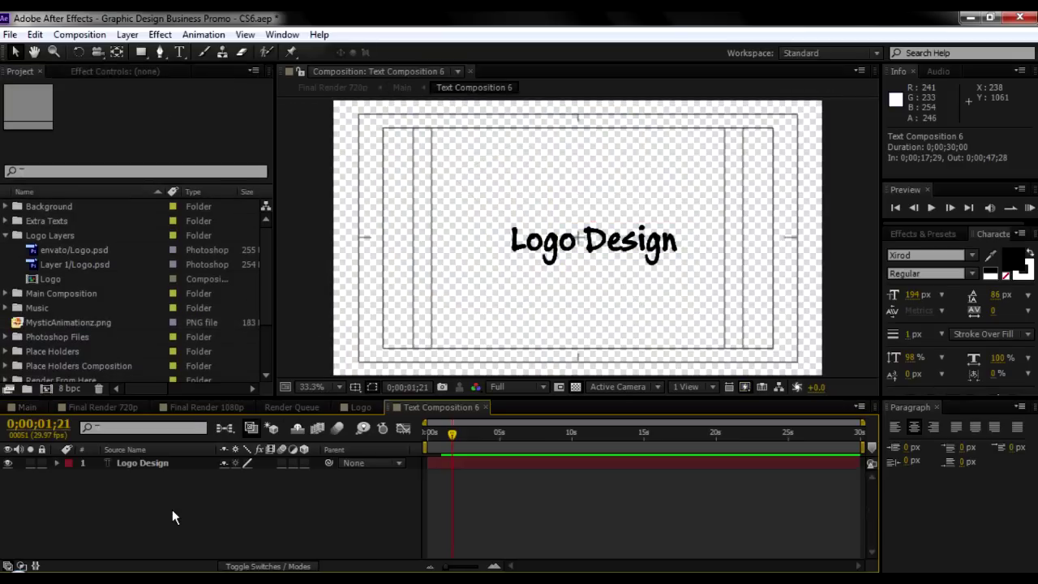
pyautogui.doubleClick(138, 463)
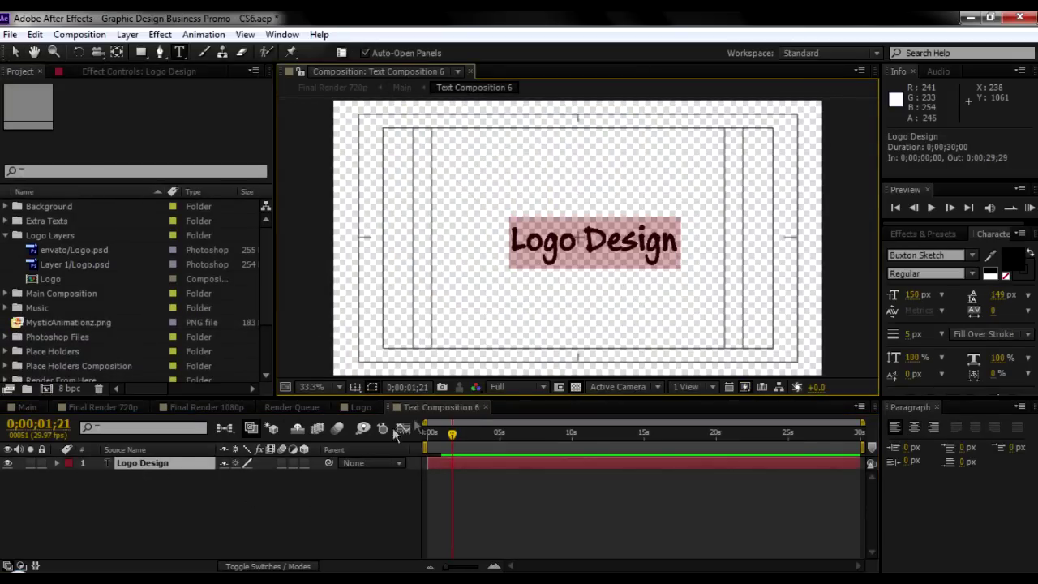
pyautogui.click(484, 407)
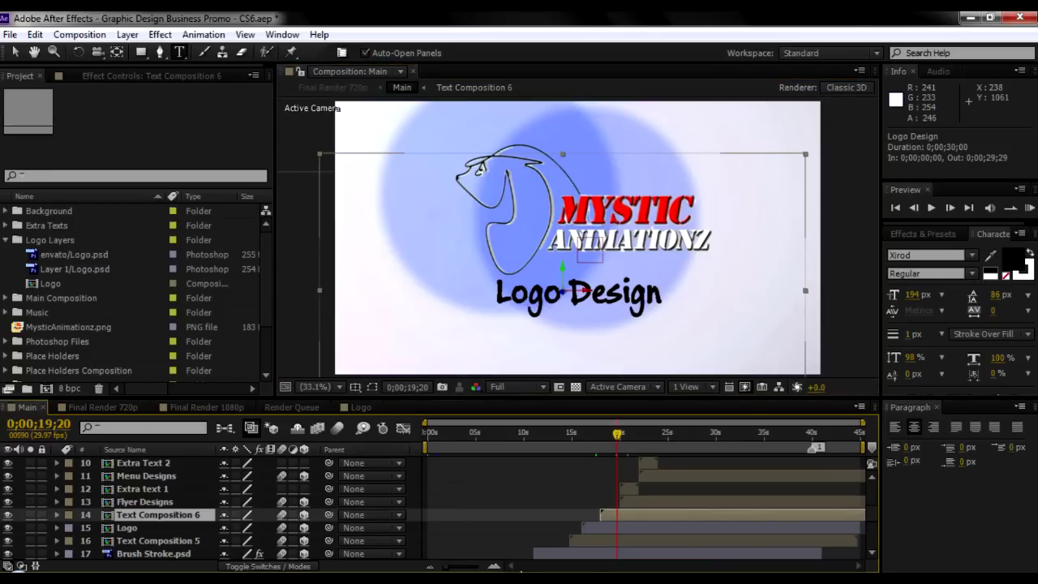
# - Advance Main to the flyer frame at 0;00;21;01, check the Extra text layers, and open Extra text 1
pyautogui.click(144, 502)
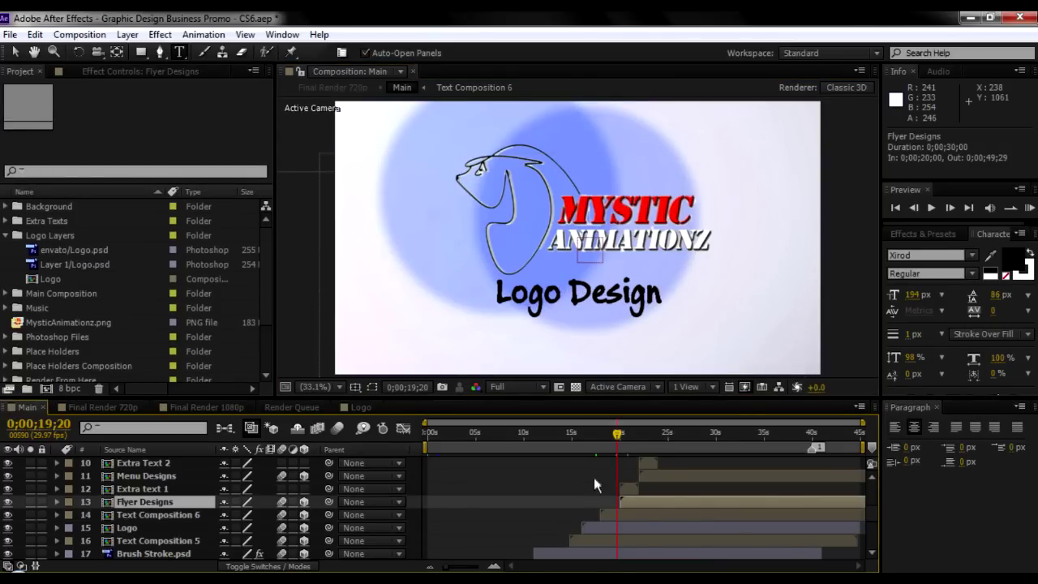
pyautogui.moveTo(618, 438); pyautogui.dragTo(630, 438)
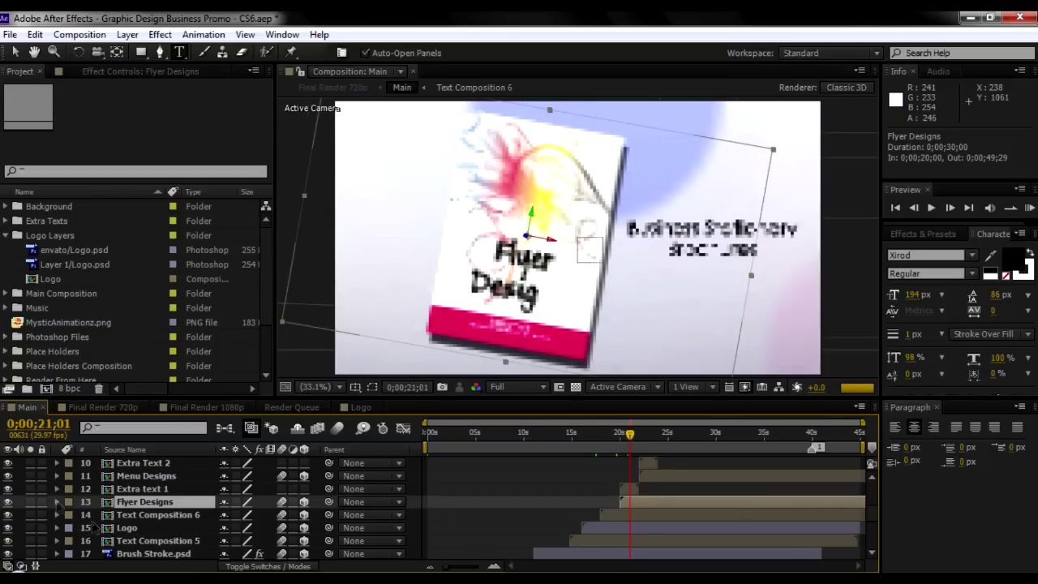
pyautogui.click(120, 489)
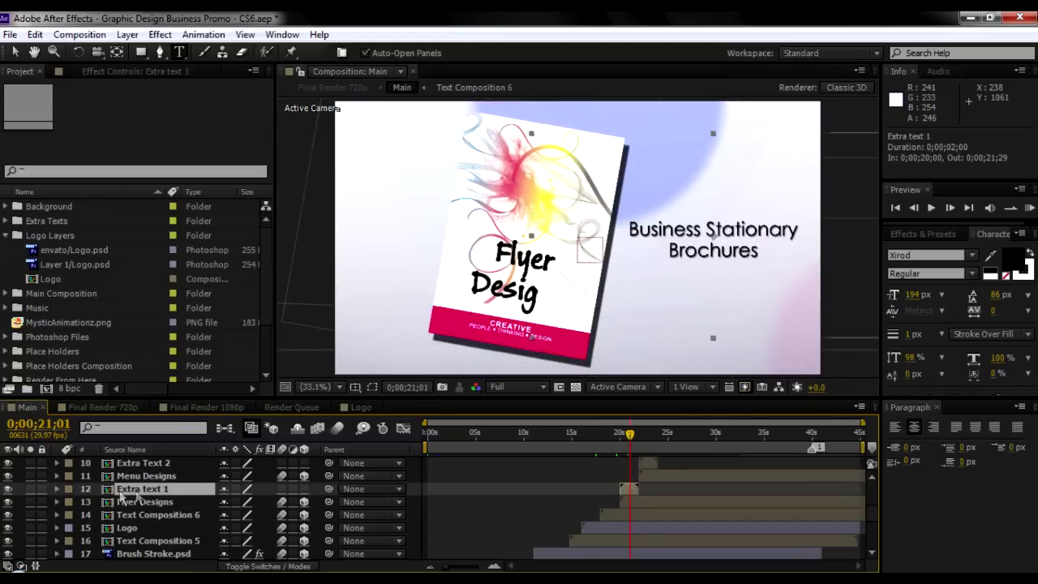
pyautogui.scroll(1, 154, 499)
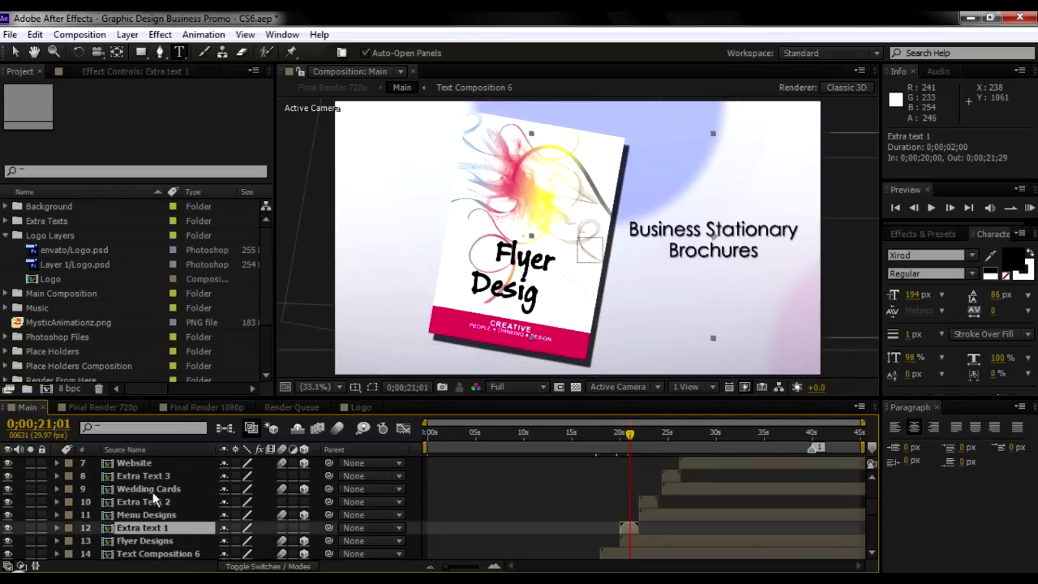
pyautogui.click(138, 503)
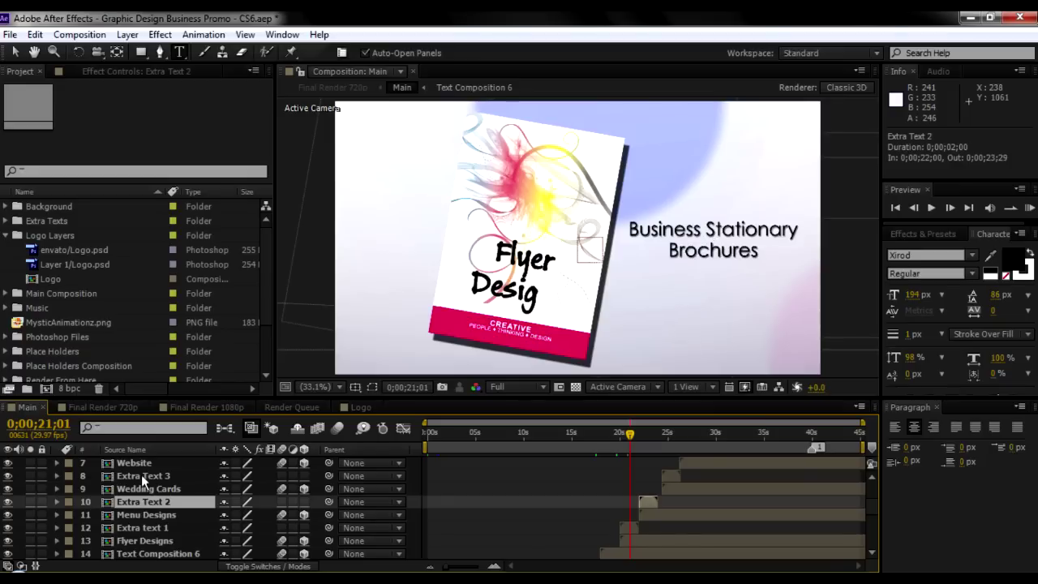
pyautogui.click(141, 475)
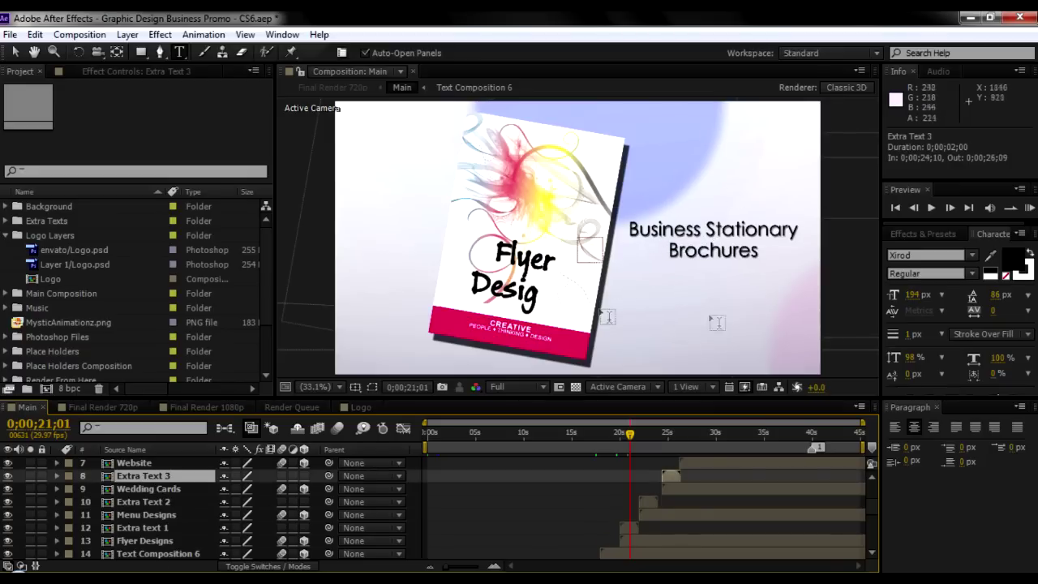
pyautogui.scroll(-1, 634, 517)
pyautogui.scroll(1, 634, 517)
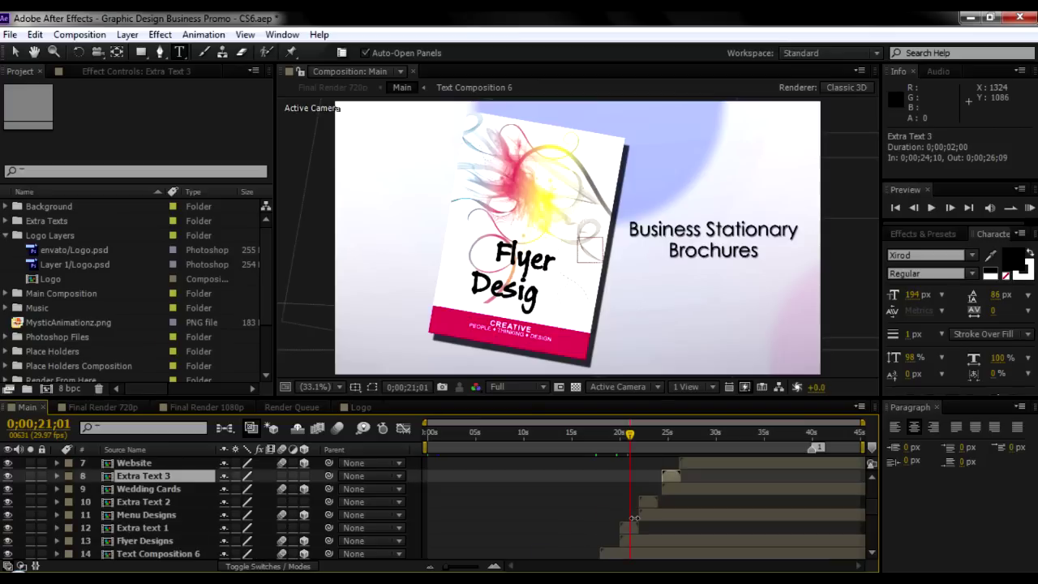
pyautogui.doubleClick(164, 527)
pyautogui.click(155, 461)
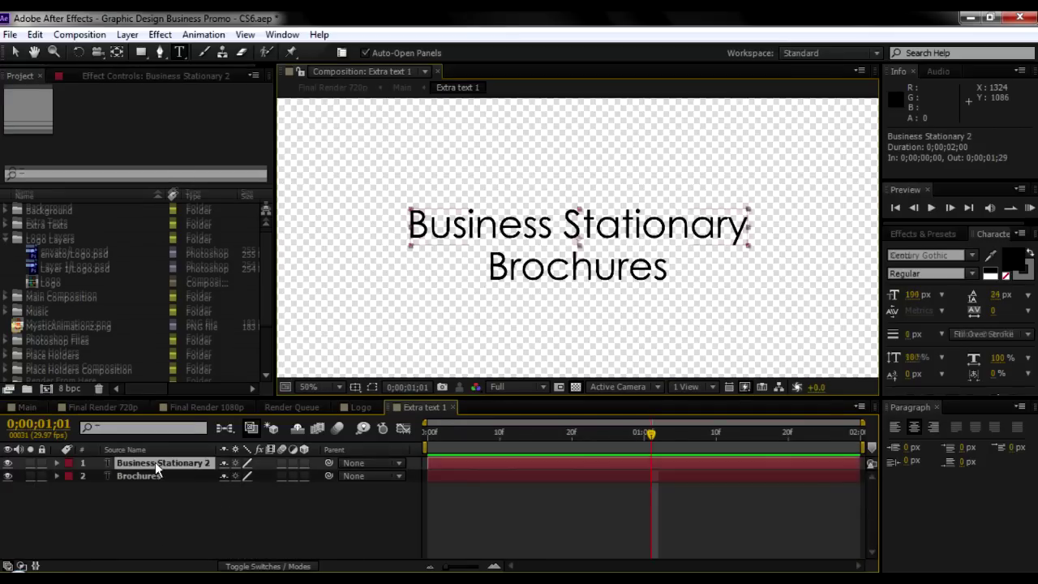
pyautogui.click(138, 479)
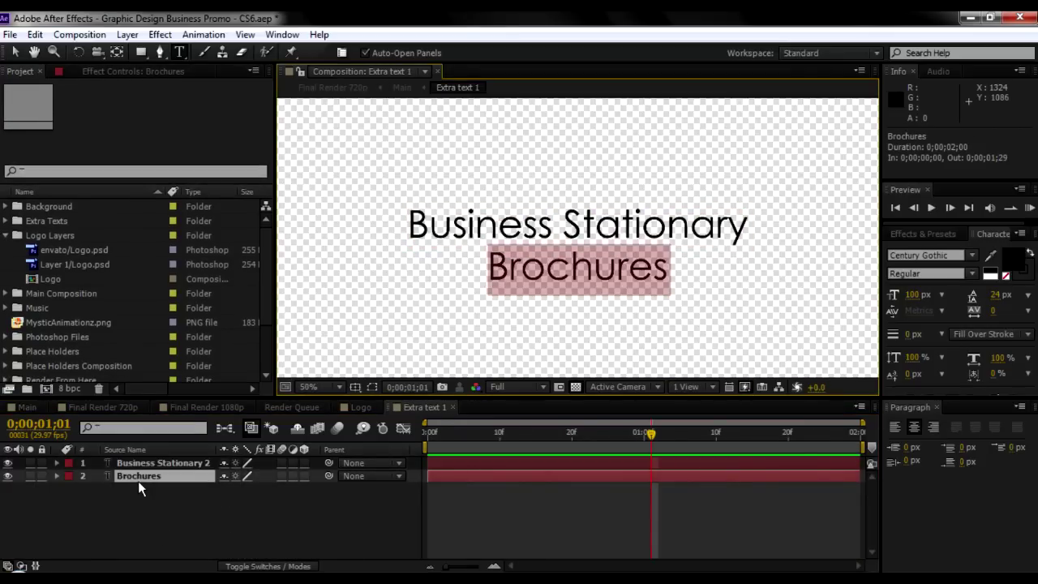
pyautogui.click(453, 406)
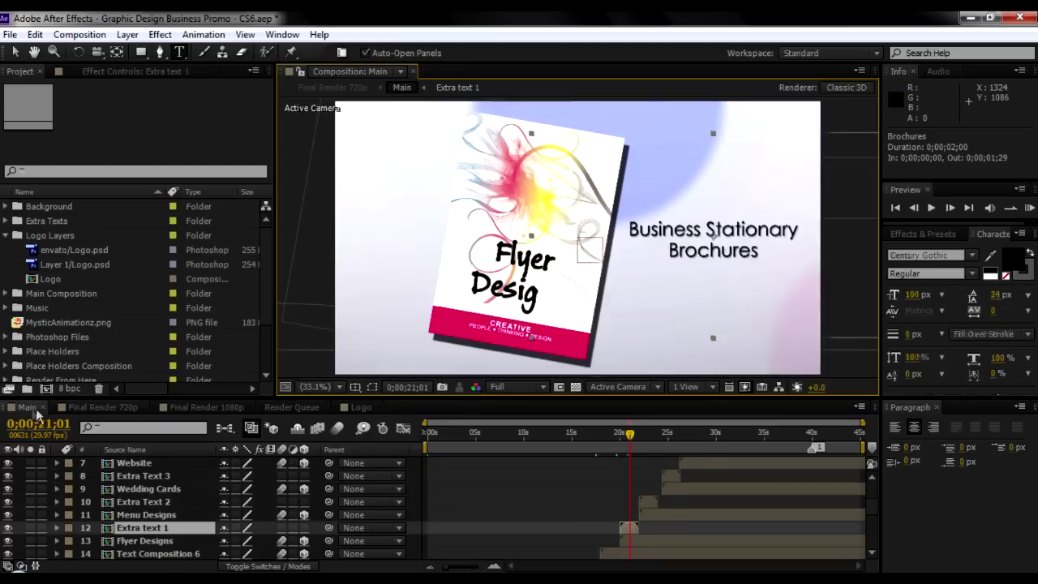
pyautogui.click(7, 529)
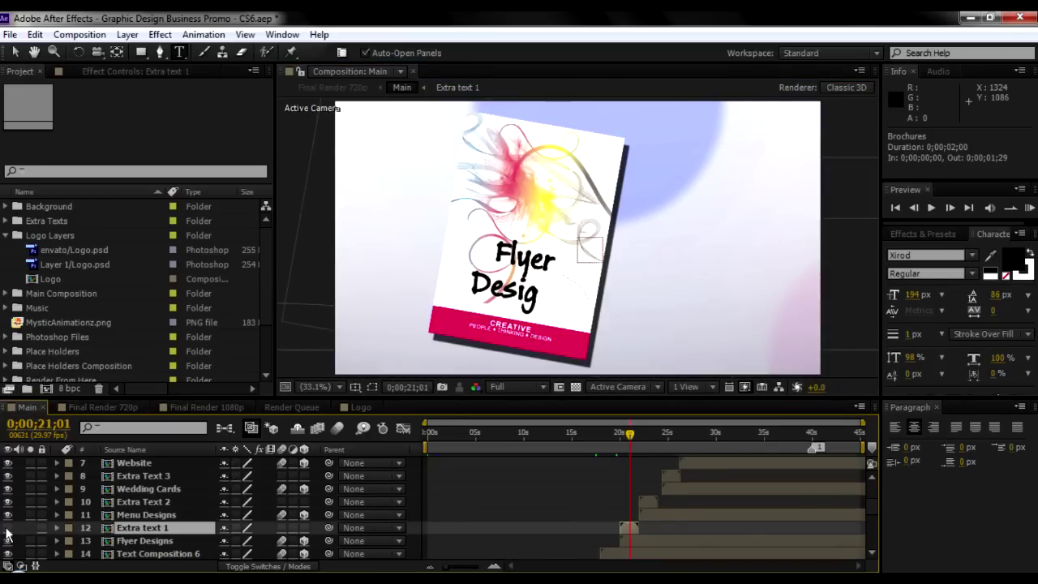
pyautogui.click(7, 529)
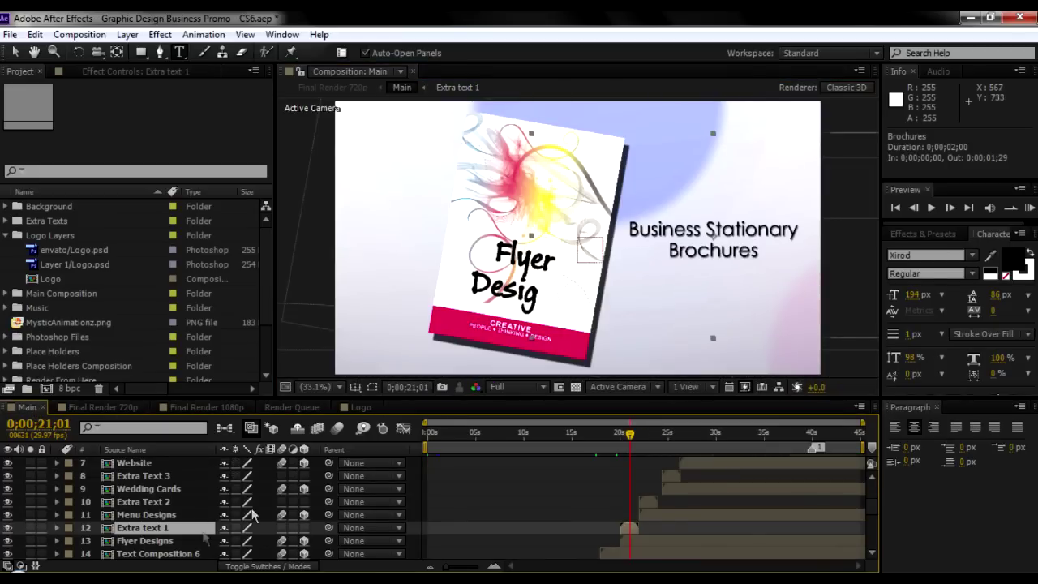
pyautogui.click(180, 541)
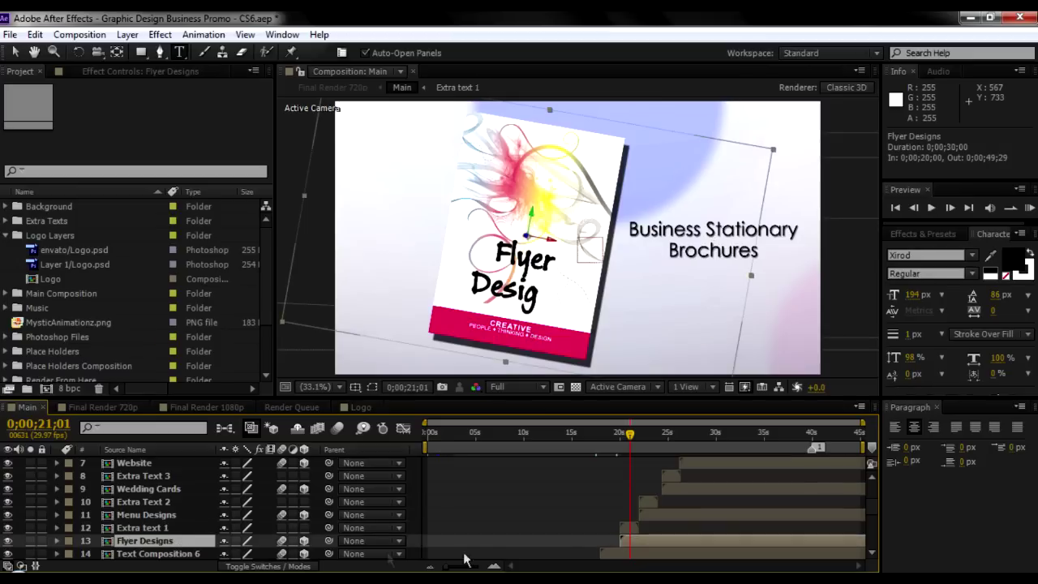
pyautogui.doubleClick(123, 542)
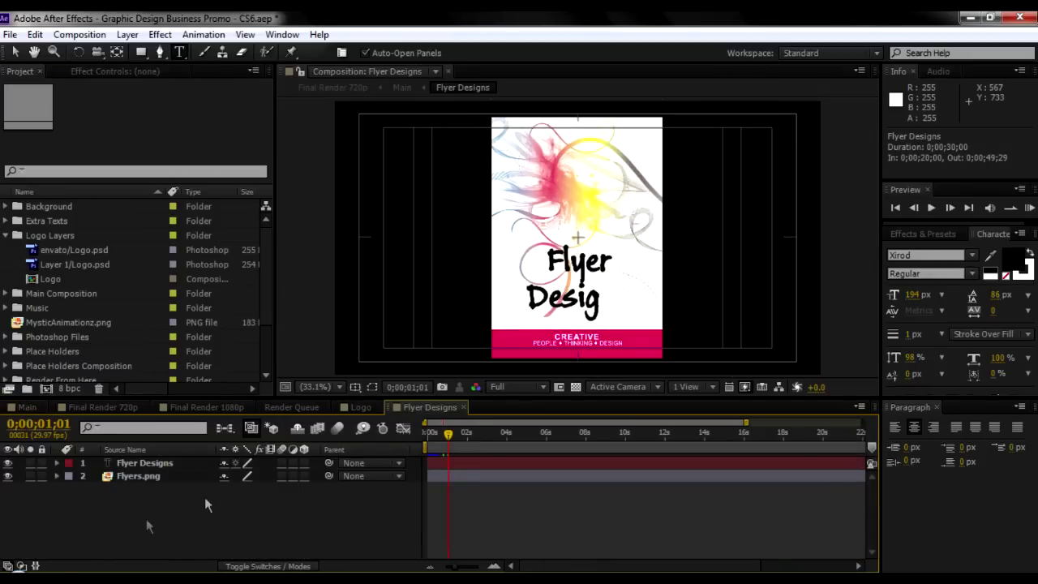
# - Toggle the Flyers.png background image off and back on
pyautogui.click(139, 477)
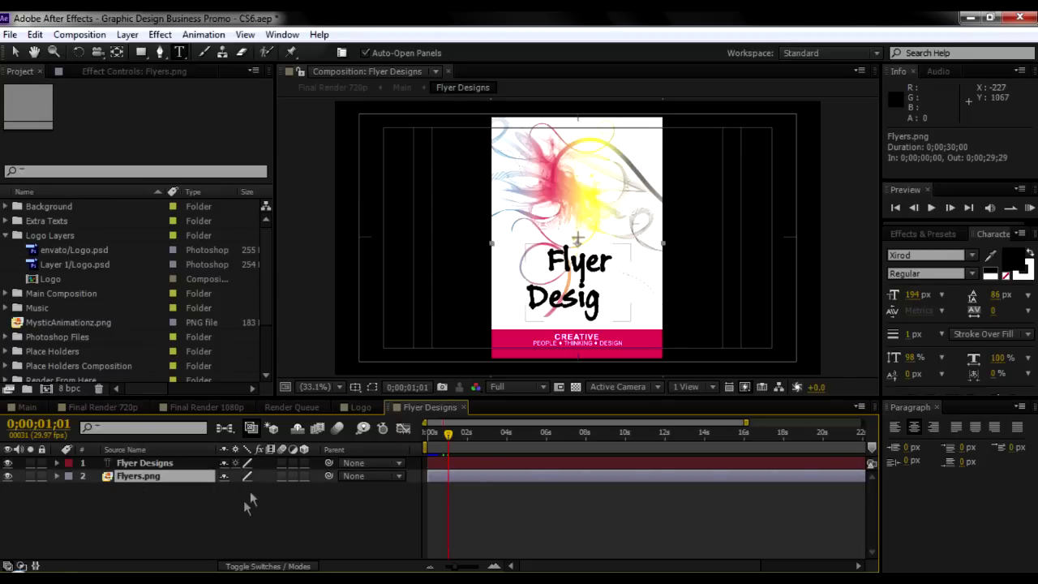
pyautogui.click(8, 476)
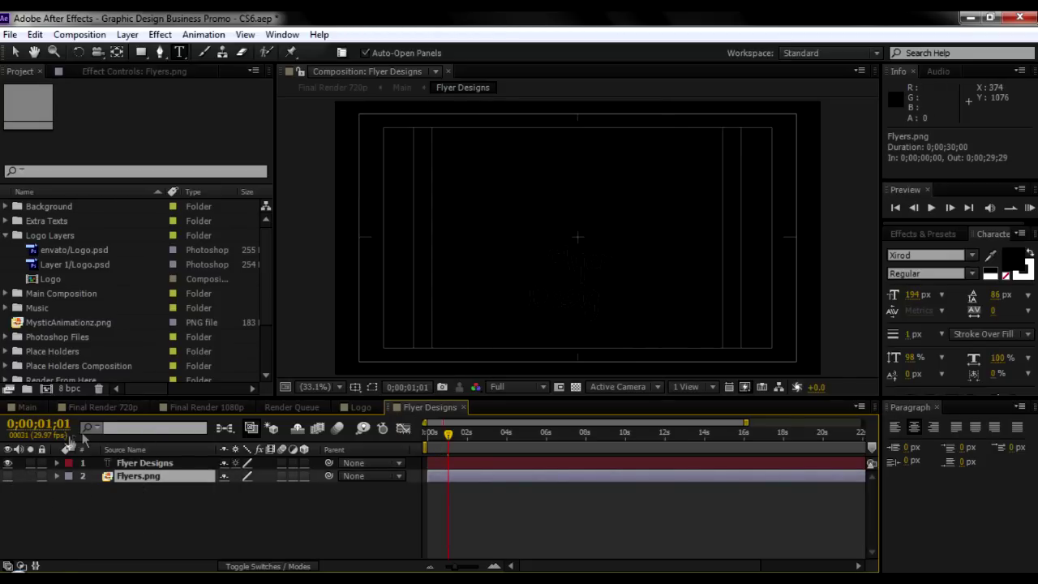
pyautogui.click(8, 476)
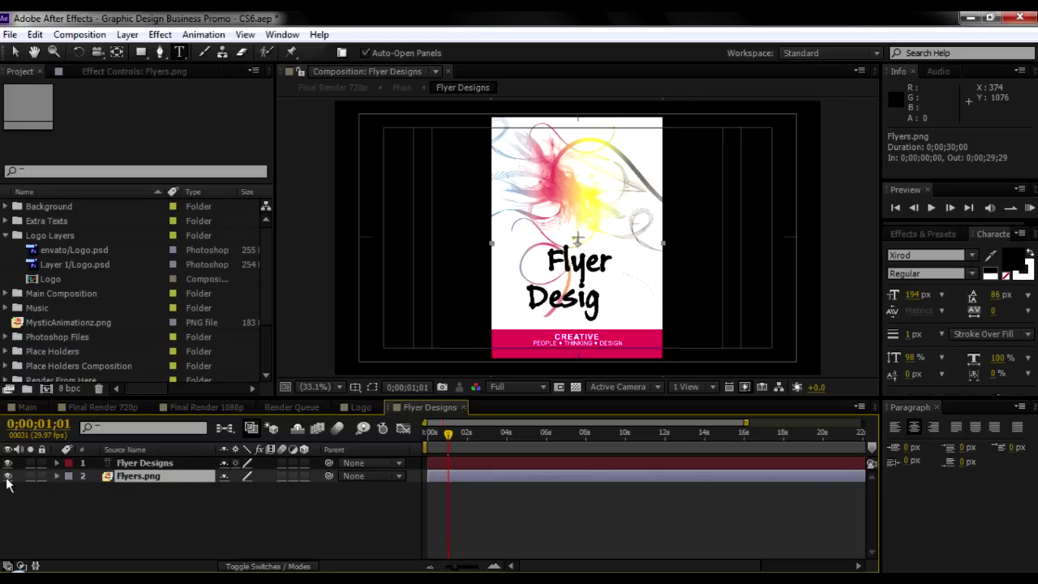
# - Select the Flyer Designs title layer and enter text editing on it
pyautogui.click(140, 464)
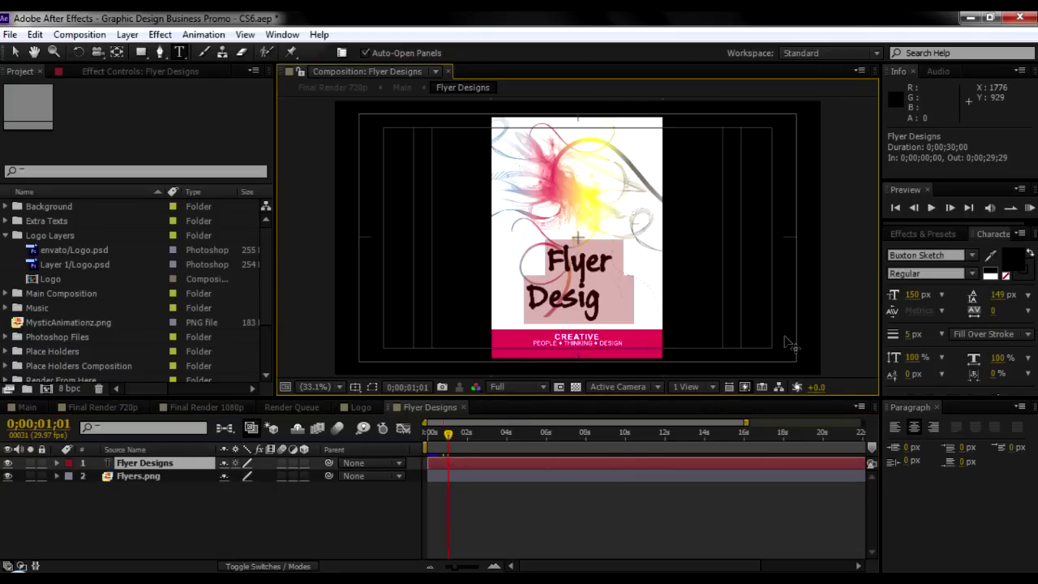
pyautogui.click(208, 458)
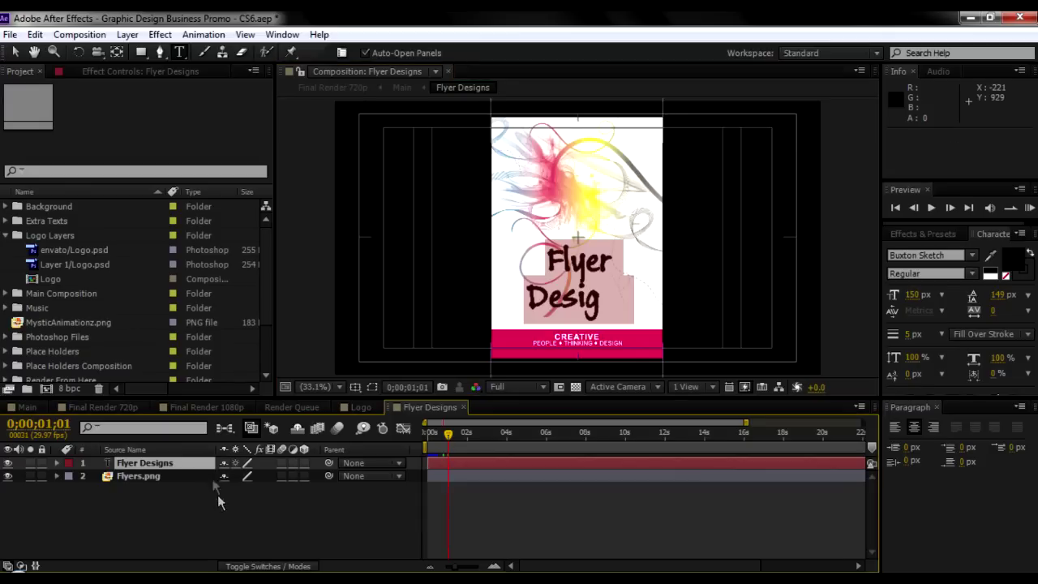
pyautogui.click(138, 462)
pyautogui.doubleClick(138, 462)
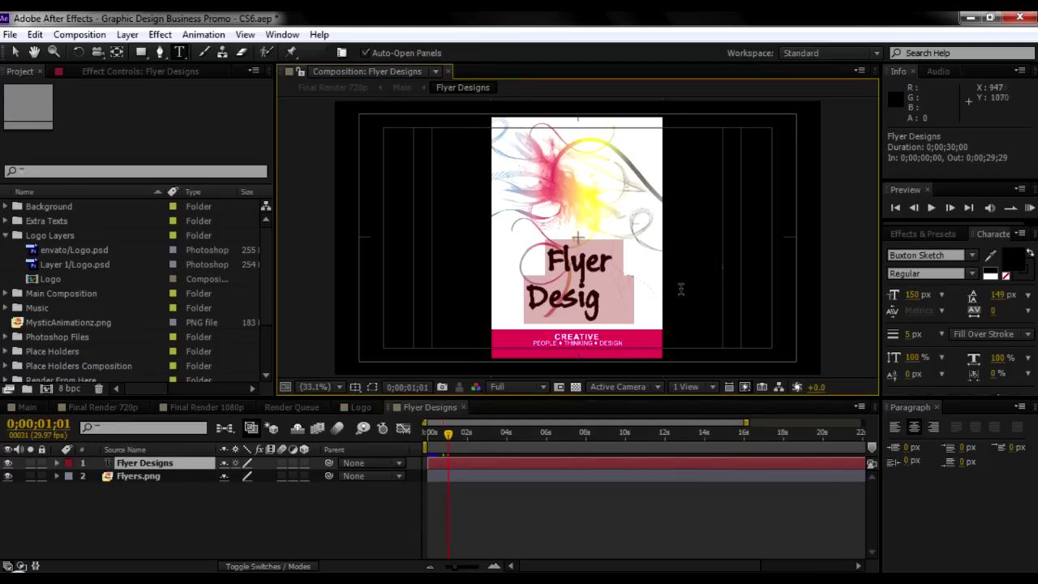
pyautogui.click(219, 512)
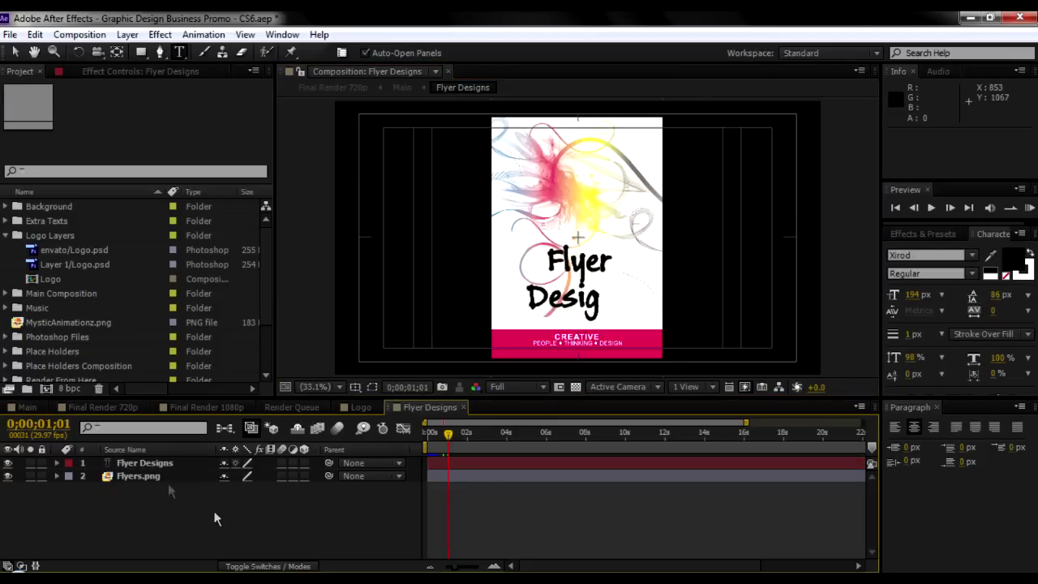
pyautogui.doubleClick(145, 464)
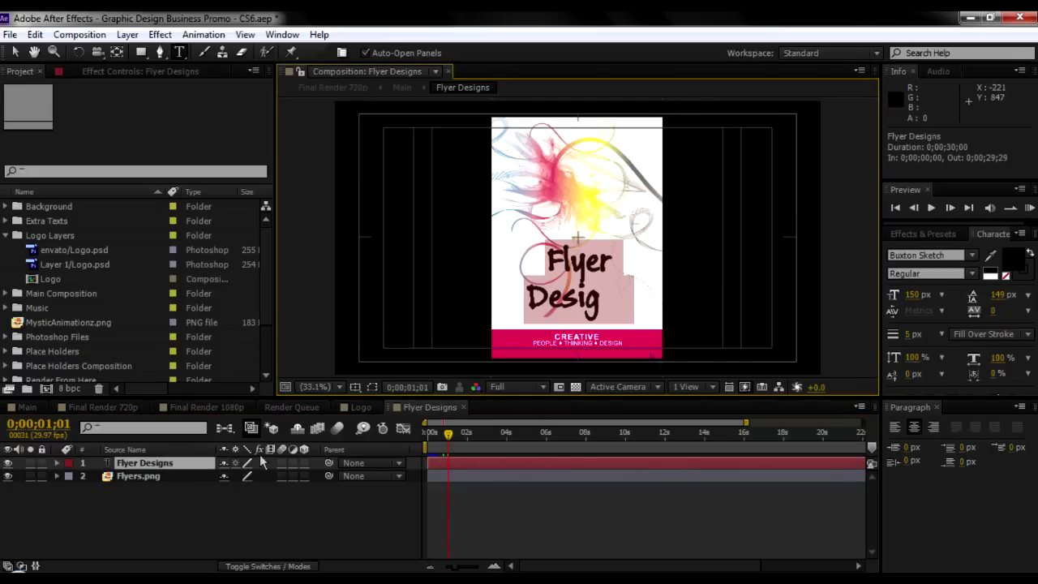
pyautogui.rightClick(994, 233)
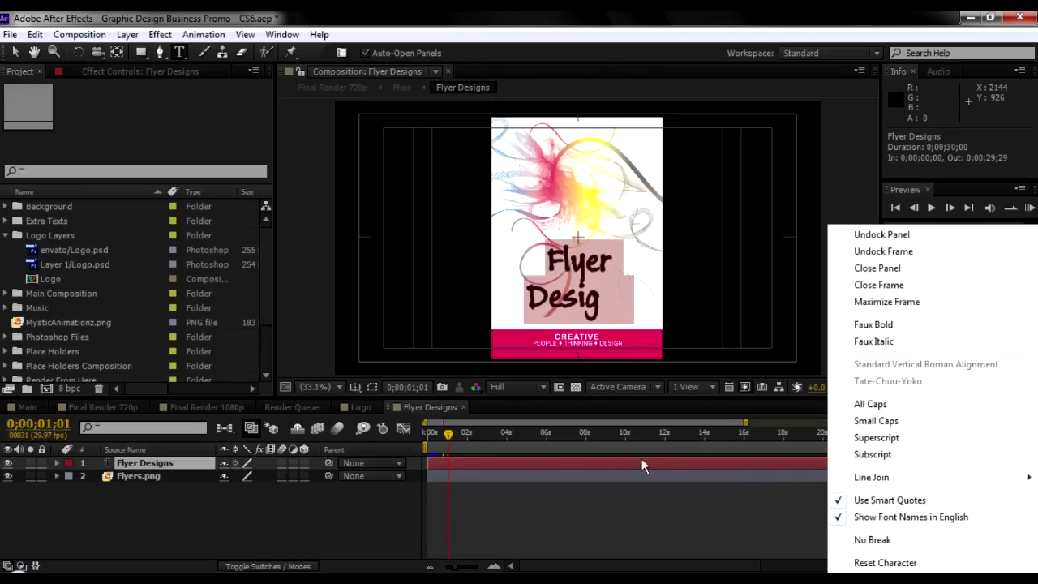
pyautogui.click(286, 507)
pyautogui.rightClick(998, 236)
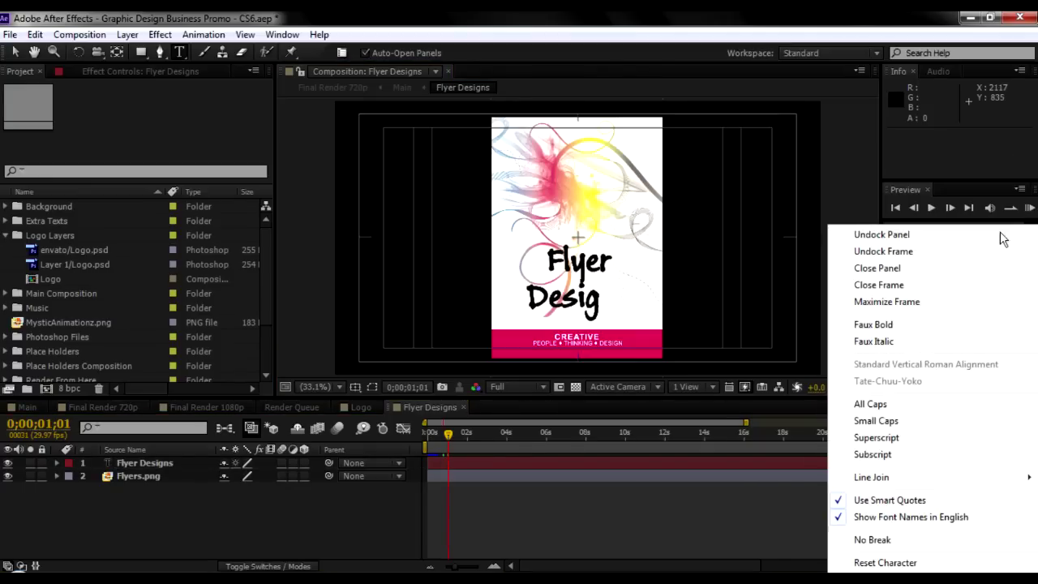
pyautogui.click(892, 270)
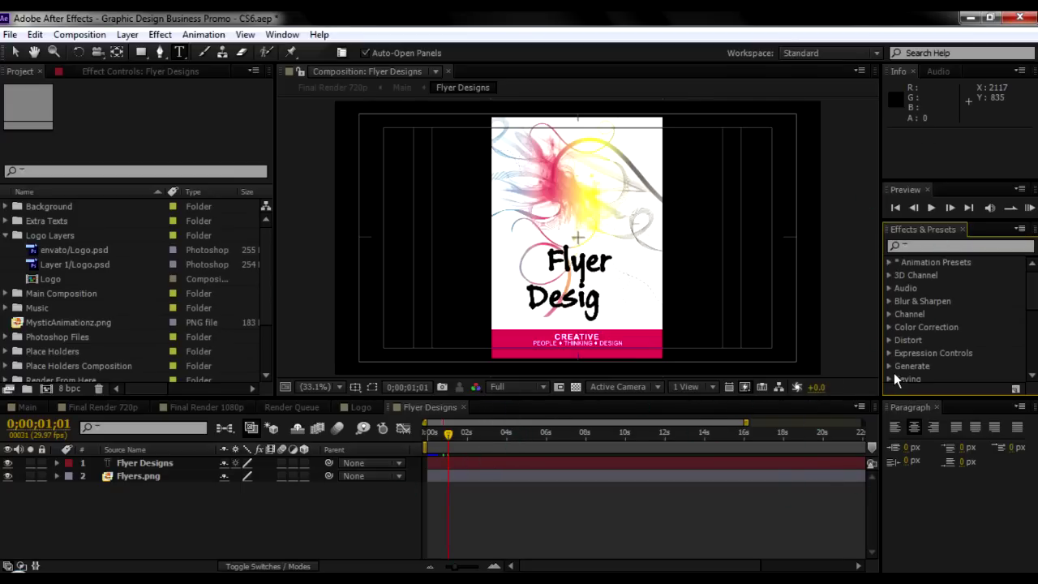
pyautogui.click(282, 37)
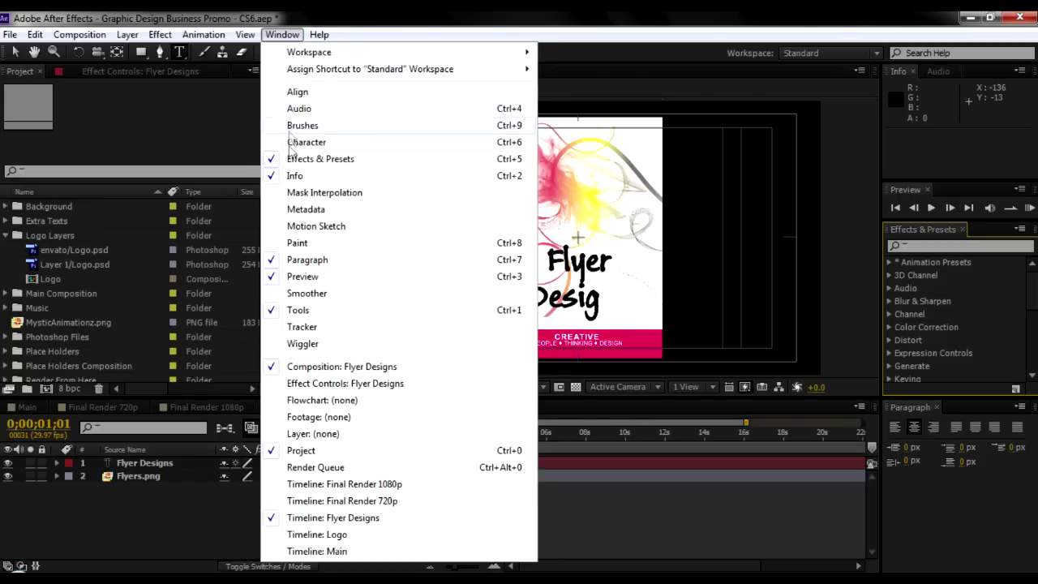
pyautogui.click(289, 146)
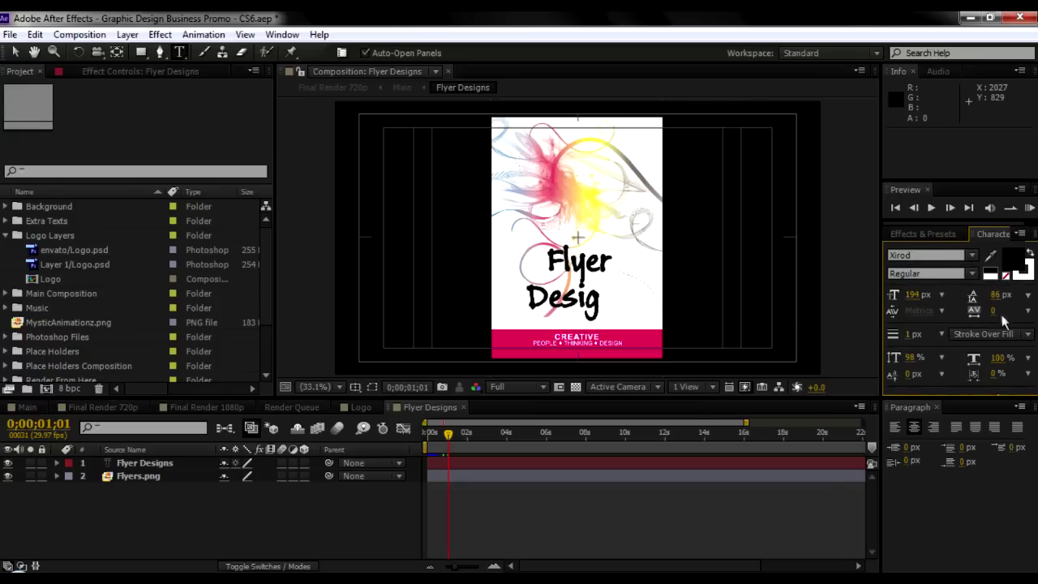
pyautogui.click(973, 275)
pyautogui.click(916, 292)
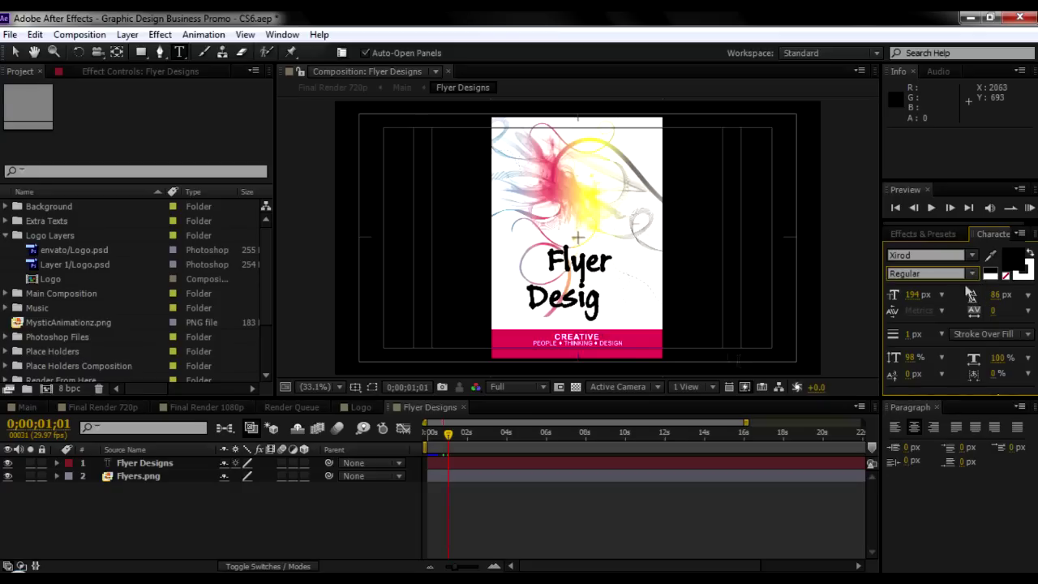
pyautogui.click(296, 503)
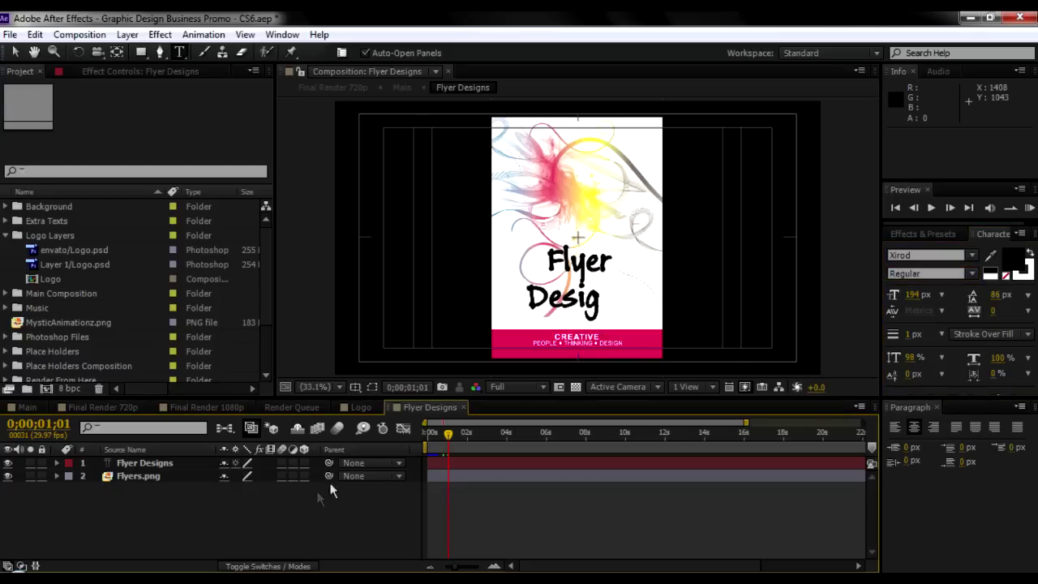
pyautogui.click(463, 406)
# - In Main at 0;00;21;06, open the Menu Designs precomp and check its title and image layers
pyautogui.click(28, 407)
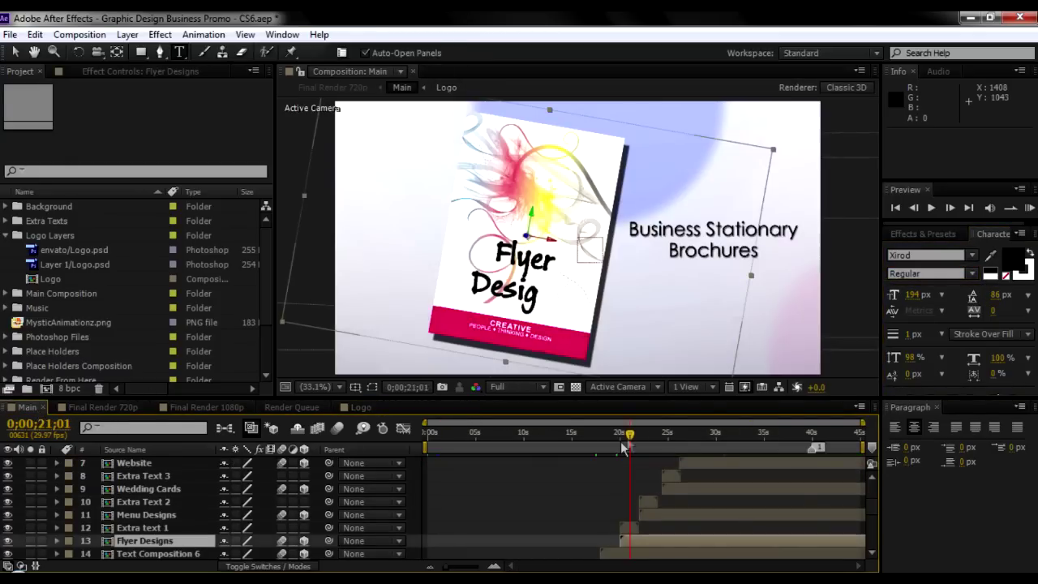
pyautogui.moveTo(635, 437); pyautogui.dragTo(656, 442)
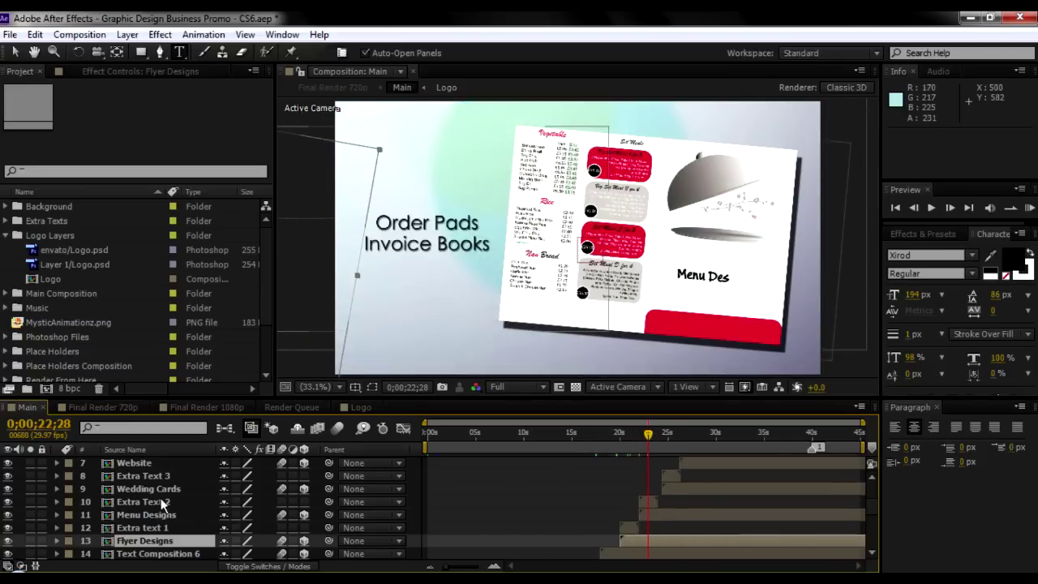
pyautogui.doubleClick(130, 514)
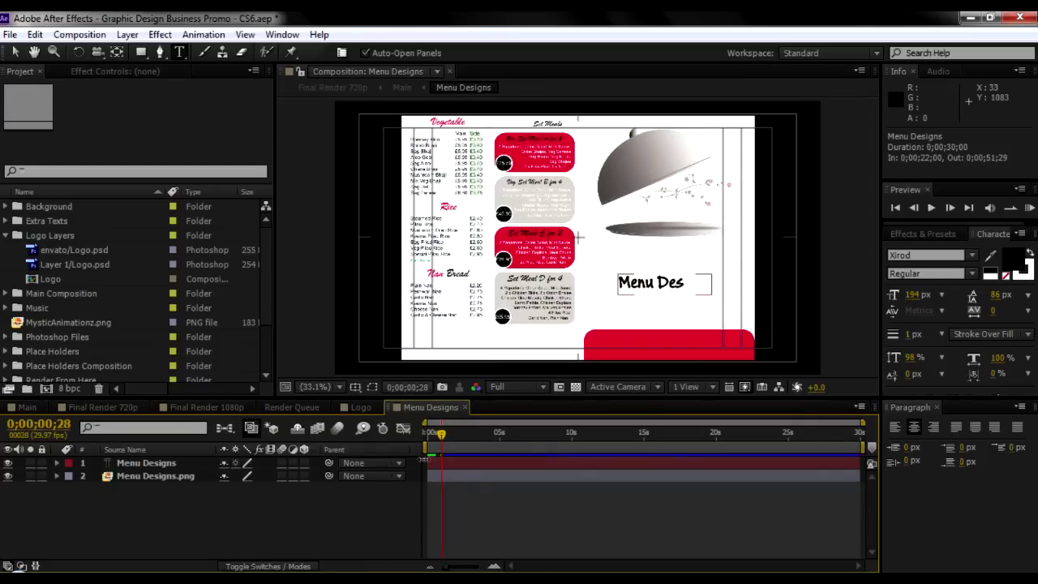
pyautogui.click(138, 463)
pyautogui.click(8, 463)
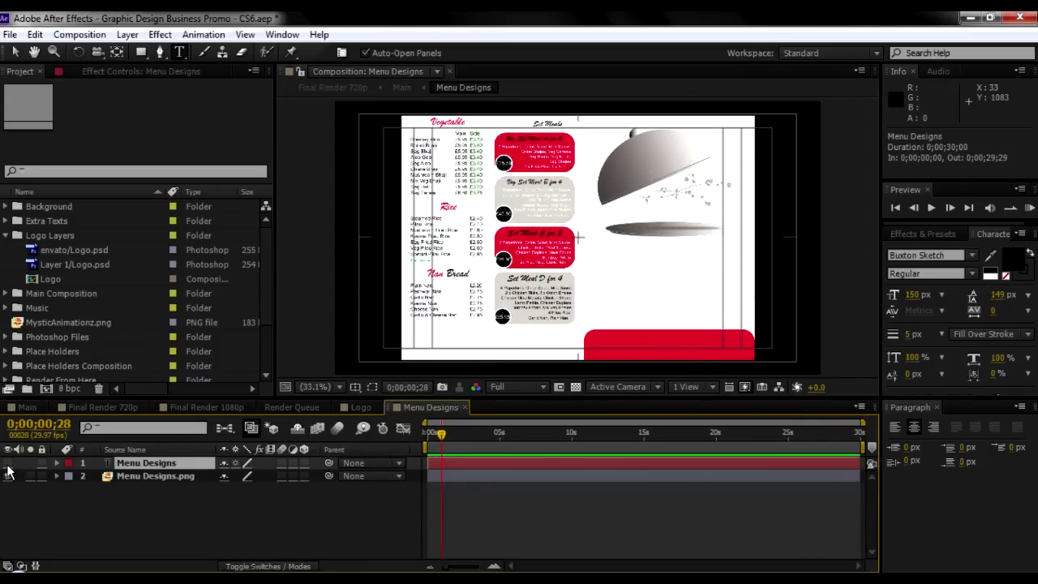
pyautogui.click(8, 463)
pyautogui.click(154, 476)
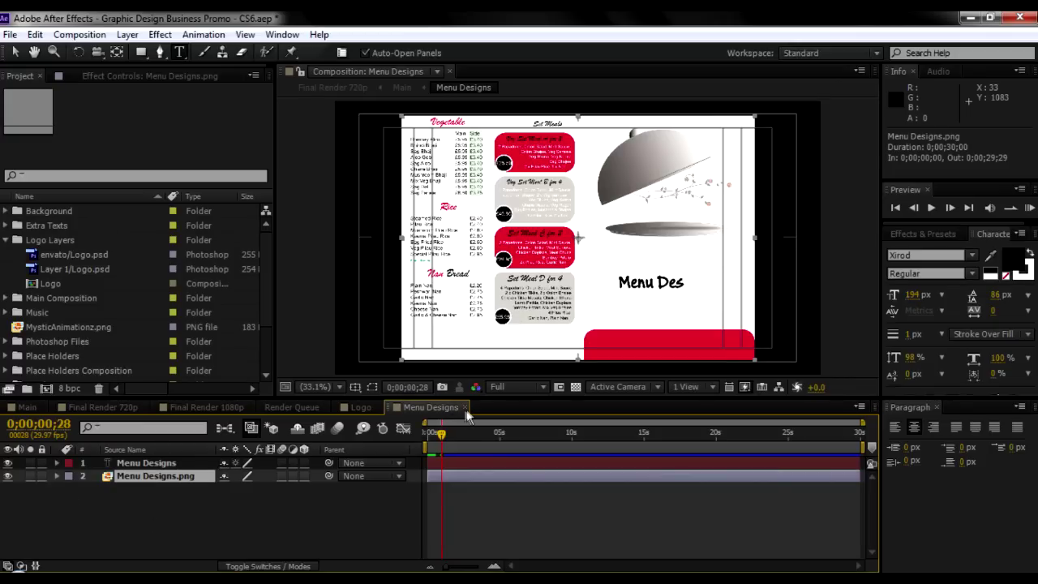
# - Close Menu Designs and advance Main to the Website Design card at 0;00;27;26
pyautogui.click(466, 409)
pyautogui.click(27, 407)
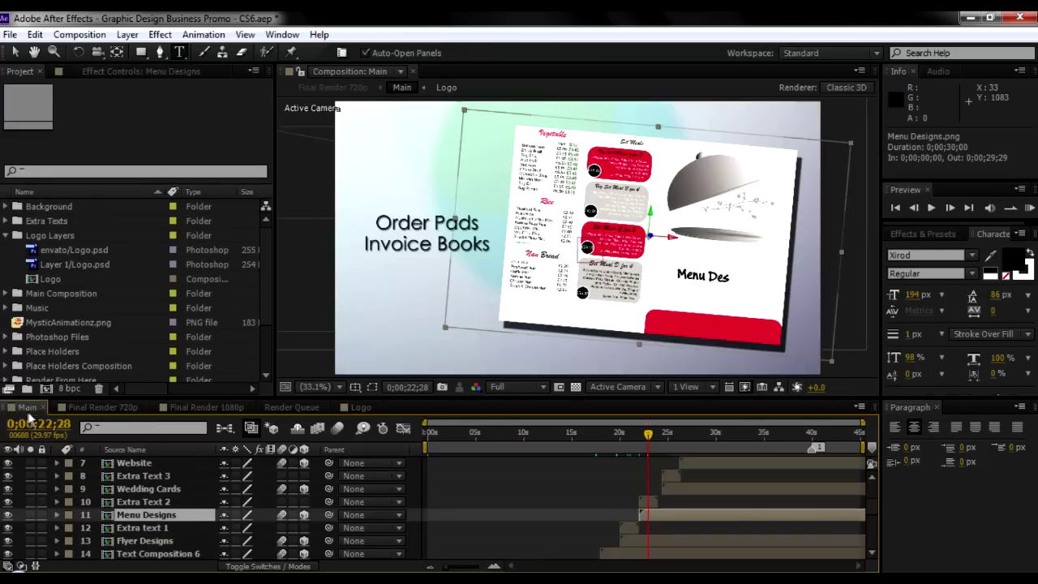
pyautogui.click(669, 442)
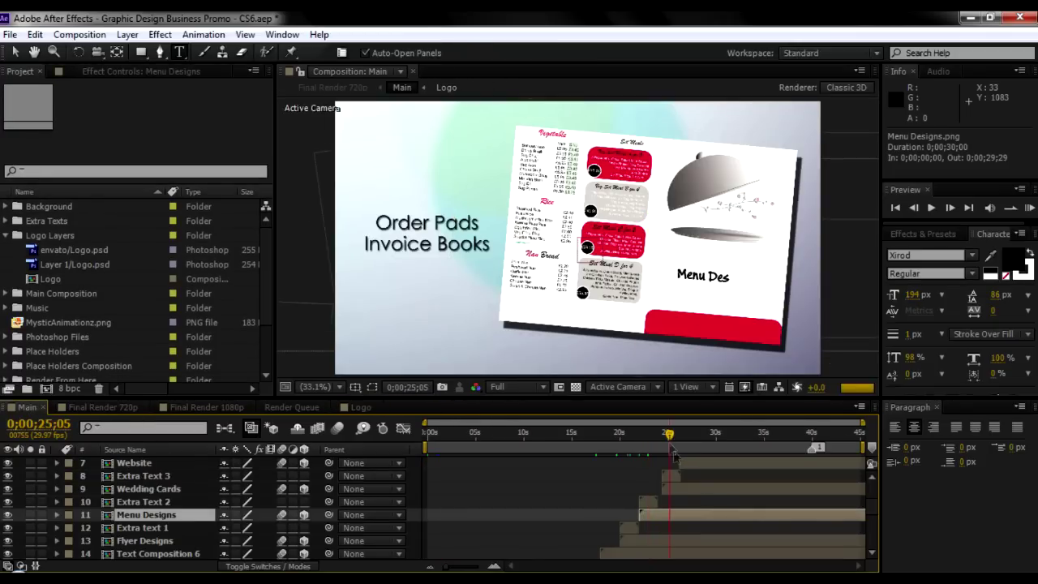
pyautogui.scroll(2, 678, 486)
pyautogui.scroll(-2, 678, 486)
pyautogui.scroll(1, 691, 464)
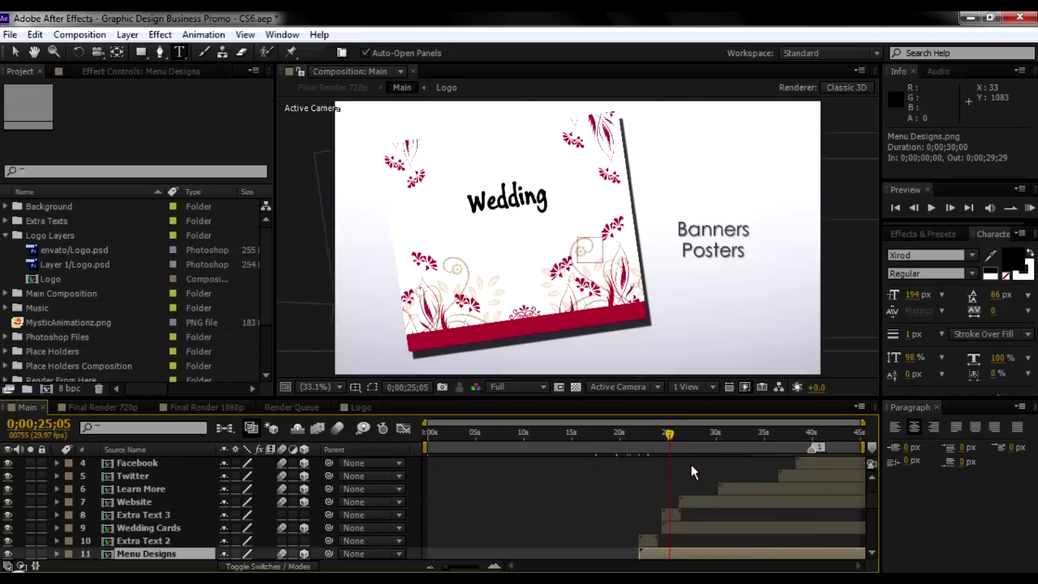
pyautogui.click(134, 502)
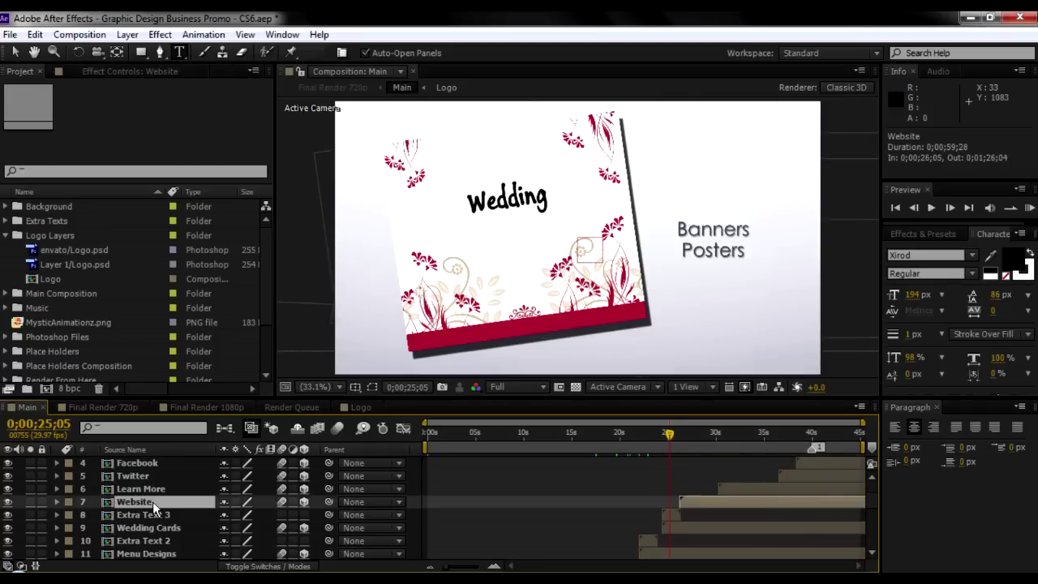
pyautogui.moveTo(688, 434); pyautogui.dragTo(695, 434)
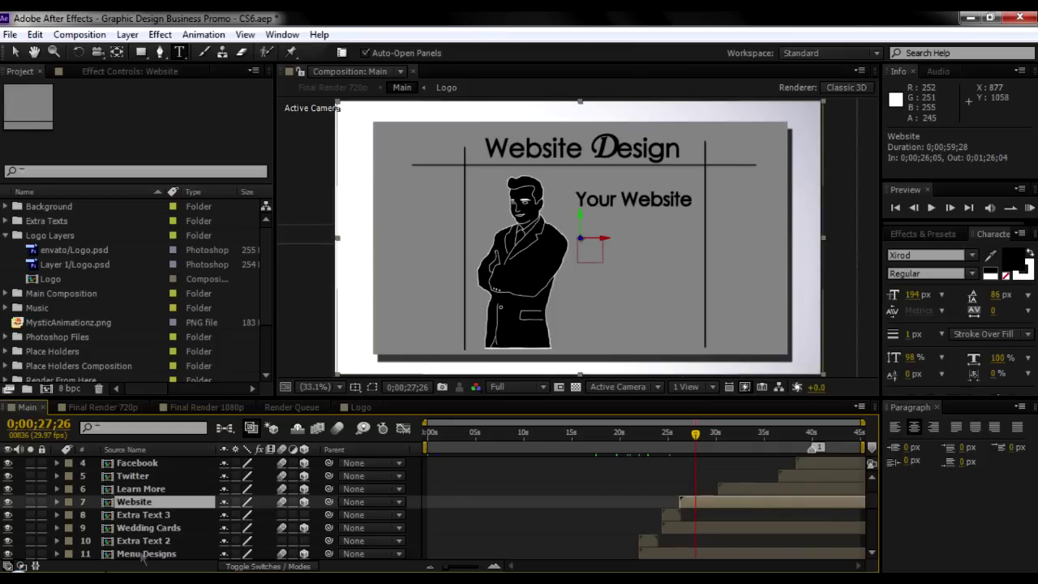
# - Open the Website precomp and toggle the Website.psd background and Man 1.psd figure off and on
pyautogui.doubleClick(134, 502)
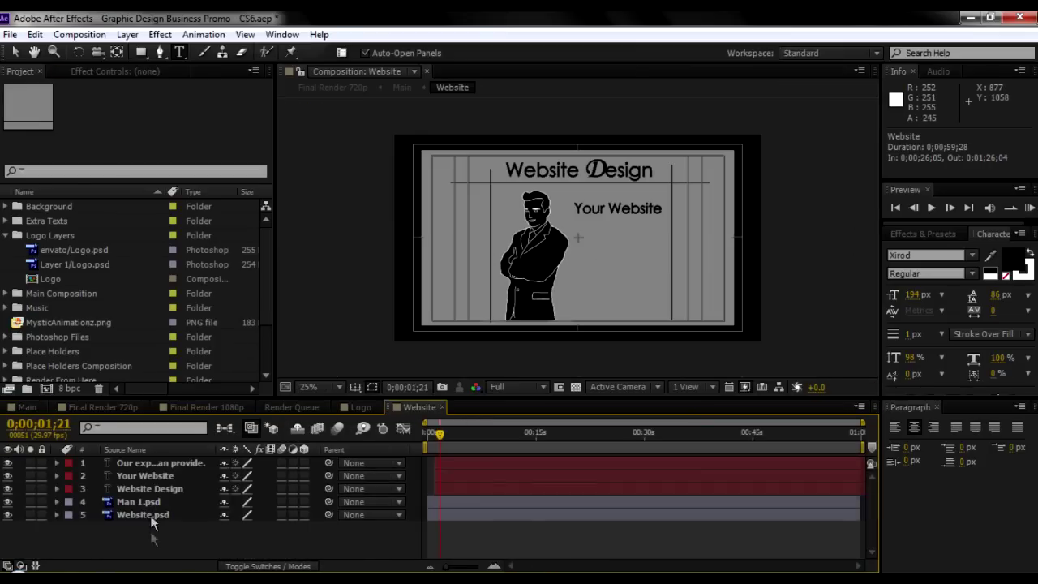
pyautogui.click(153, 514)
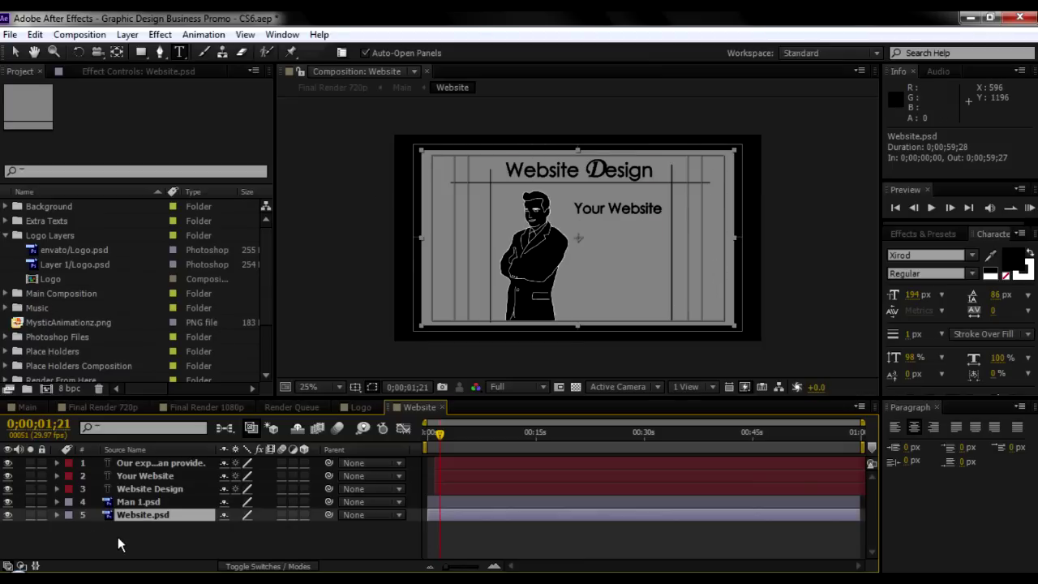
pyautogui.click(7, 514)
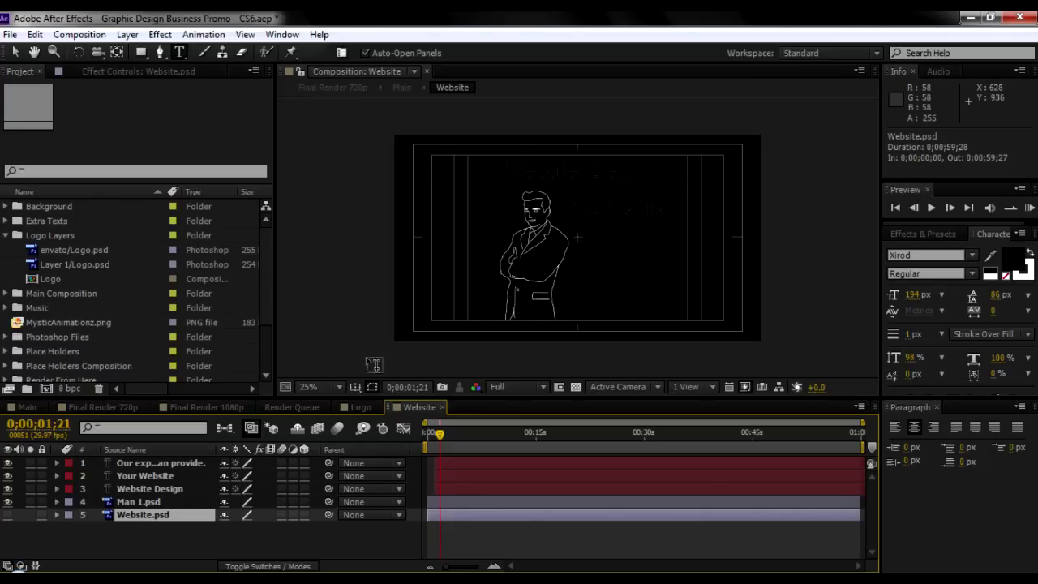
pyautogui.click(7, 514)
pyautogui.keyDown('shift'); pyautogui.click(122, 502); pyautogui.keyUp('shift')
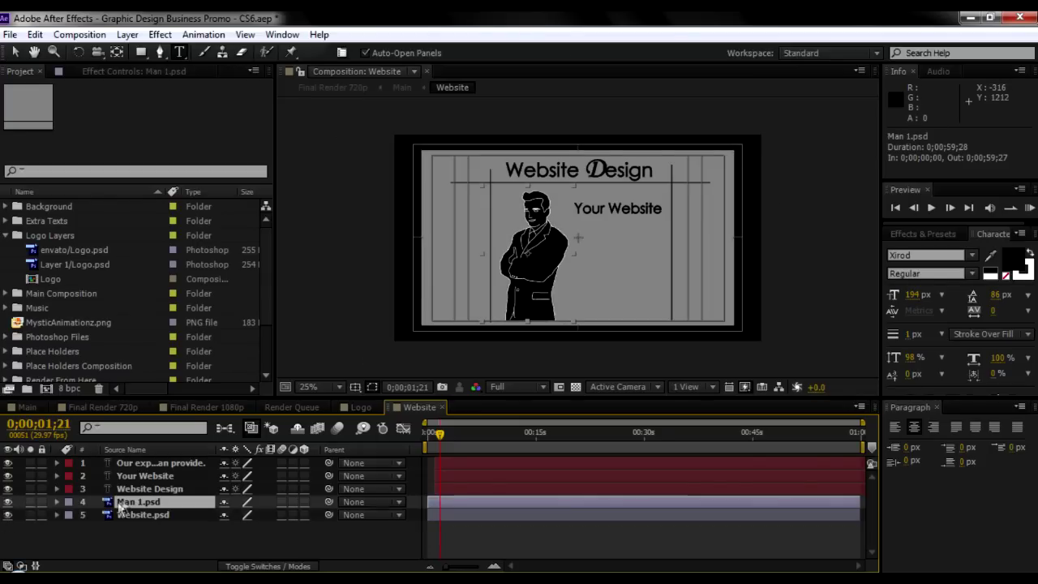
pyautogui.click(7, 502)
pyautogui.click(7, 502)
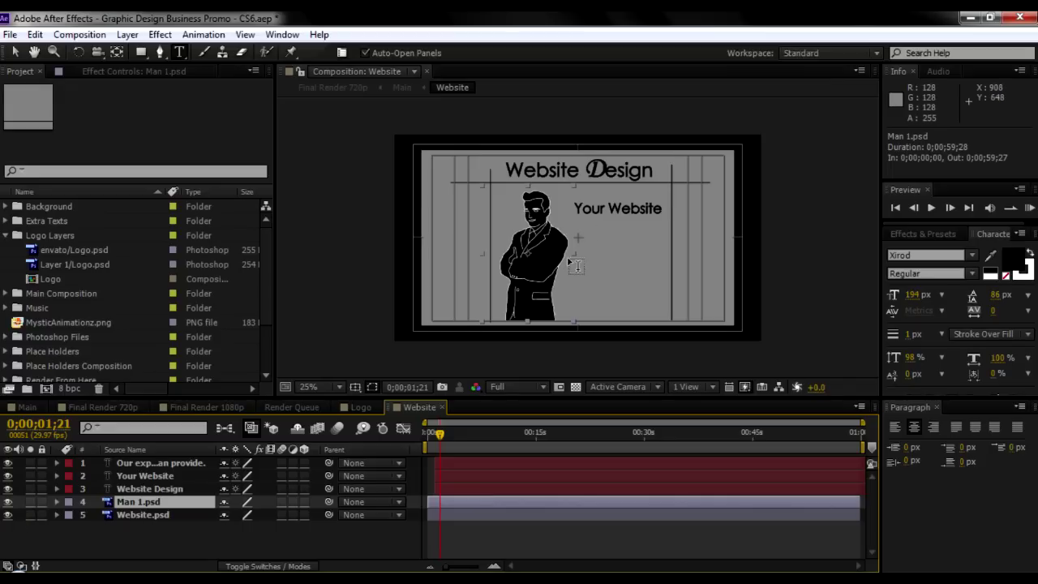
# - Check the Website Design, Your Website and paragraph text layers at 0;00;08;17, then close the precomp
pyautogui.click(138, 489)
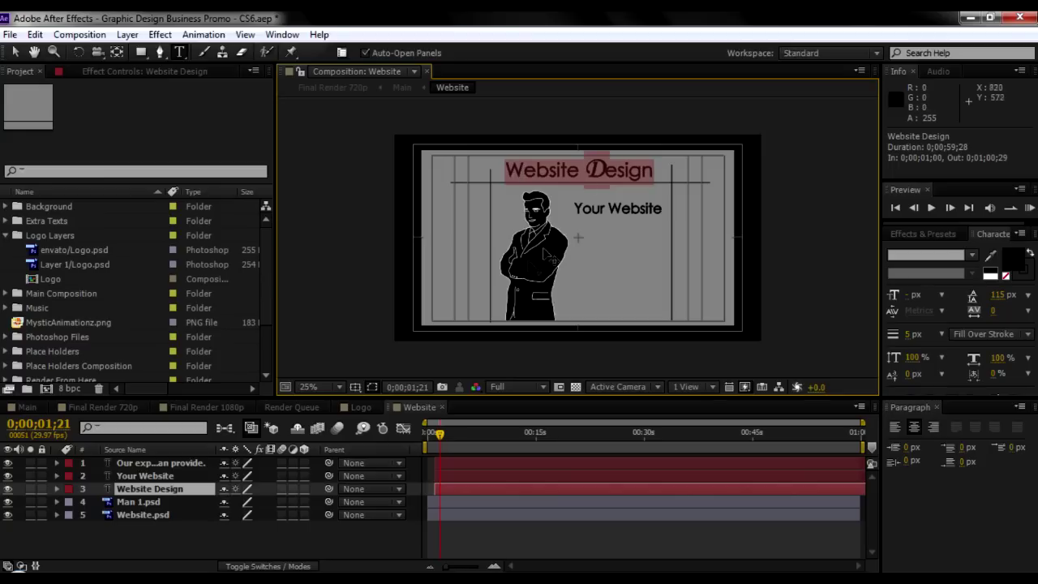
pyautogui.click(142, 476)
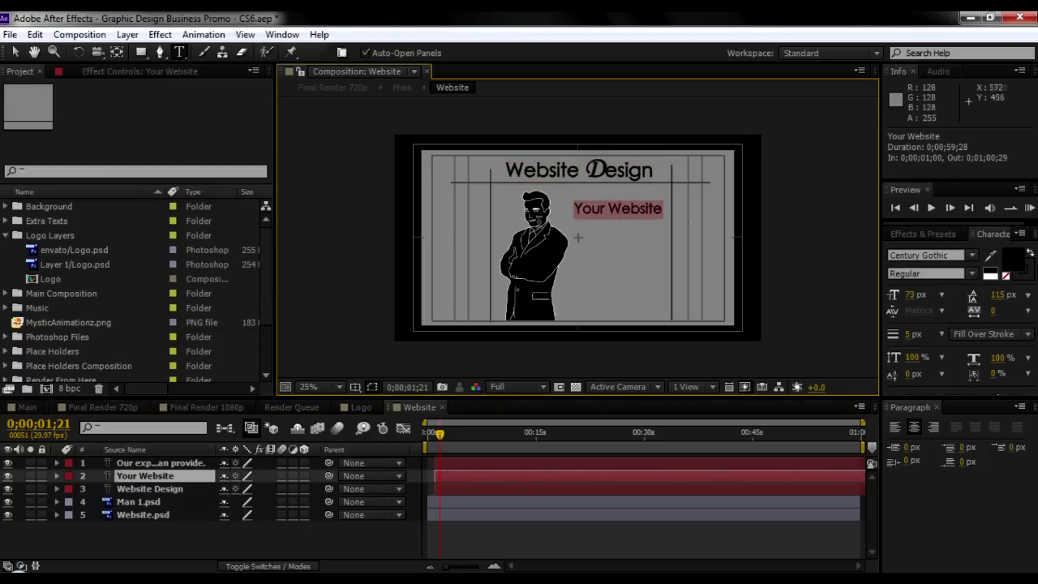
pyautogui.moveTo(447, 435); pyautogui.dragTo(491, 435)
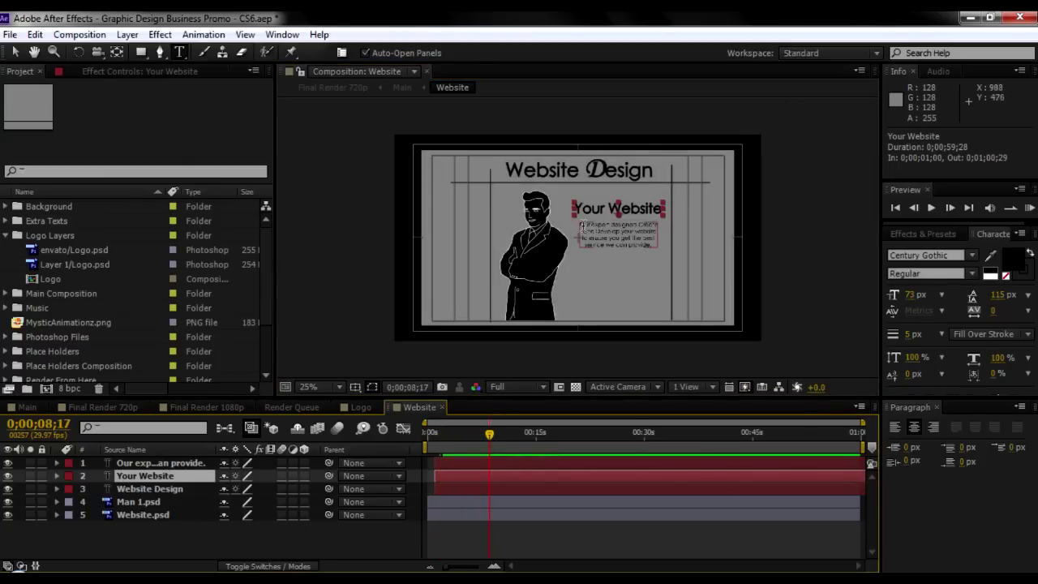
pyautogui.click(147, 462)
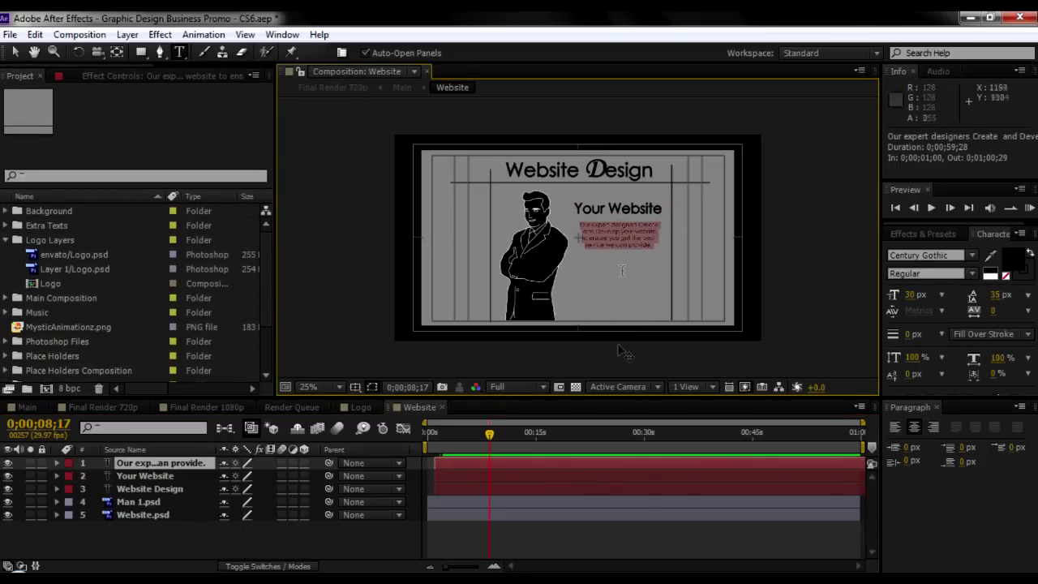
pyautogui.click(442, 408)
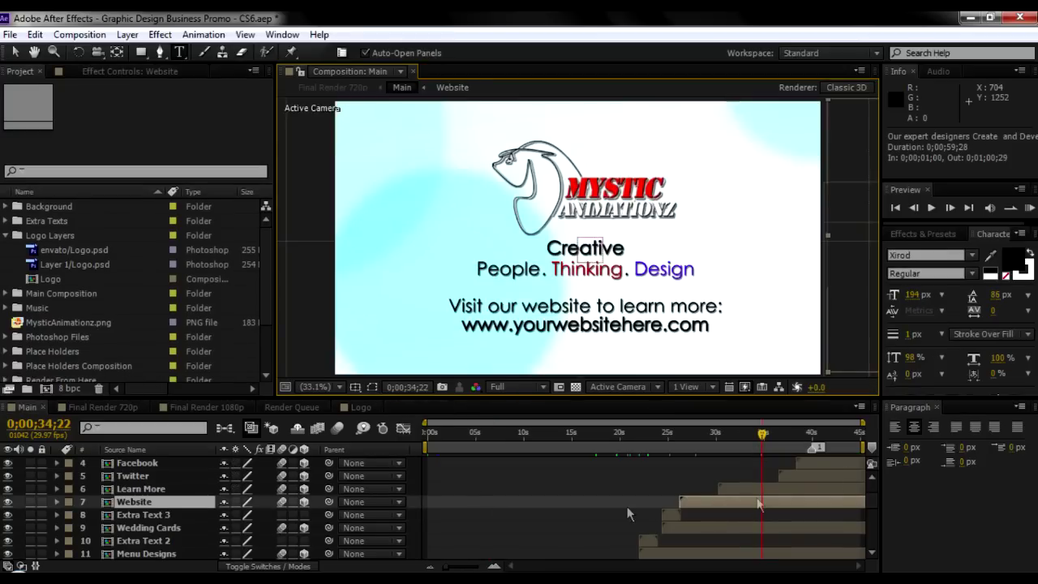
pyautogui.click(122, 491)
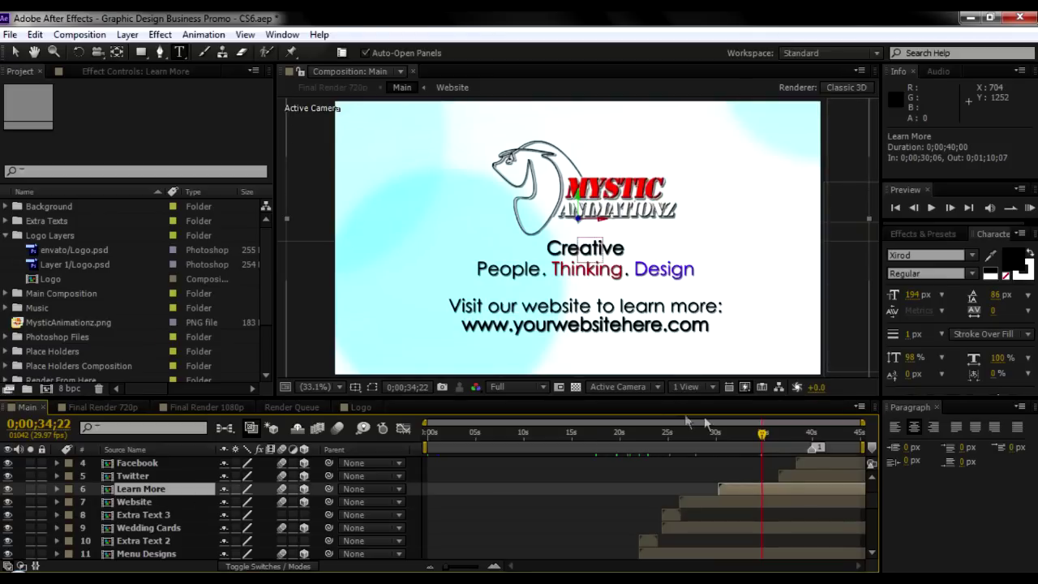
pyautogui.moveTo(731, 441); pyautogui.dragTo(762, 433)
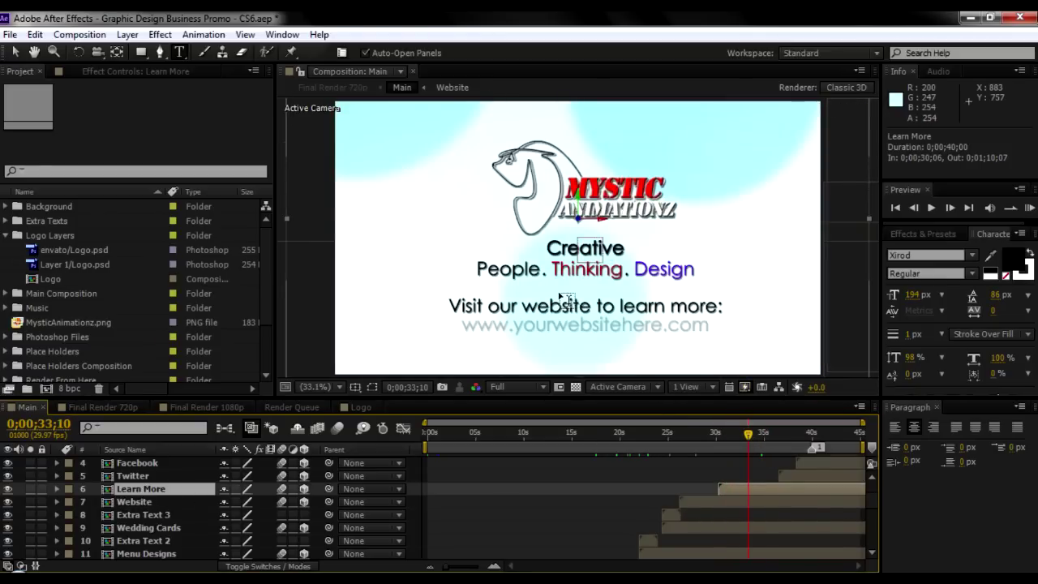
pyautogui.moveTo(753, 439); pyautogui.dragTo(761, 437)
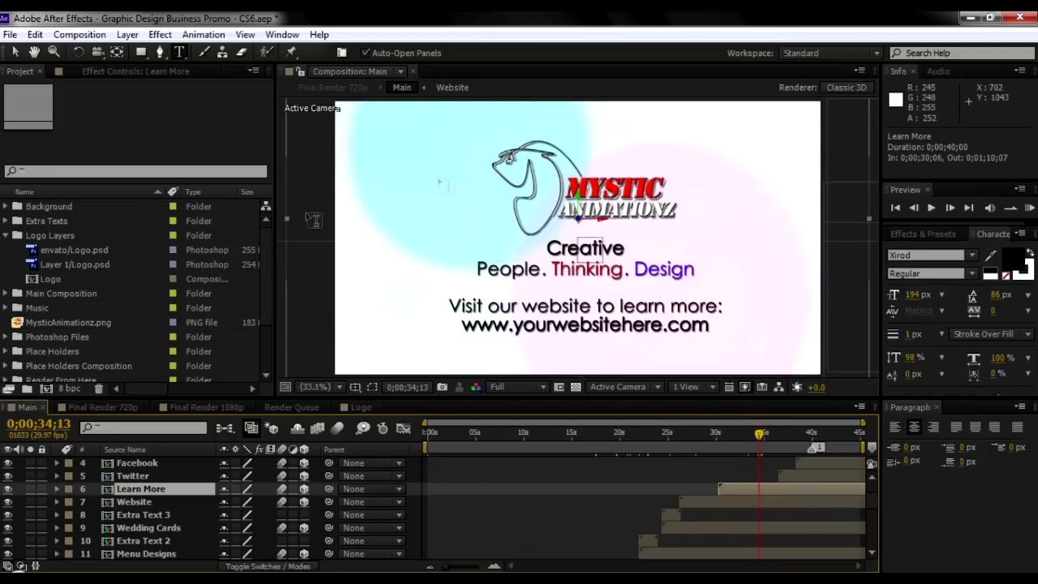
pyautogui.doubleClick(145, 489)
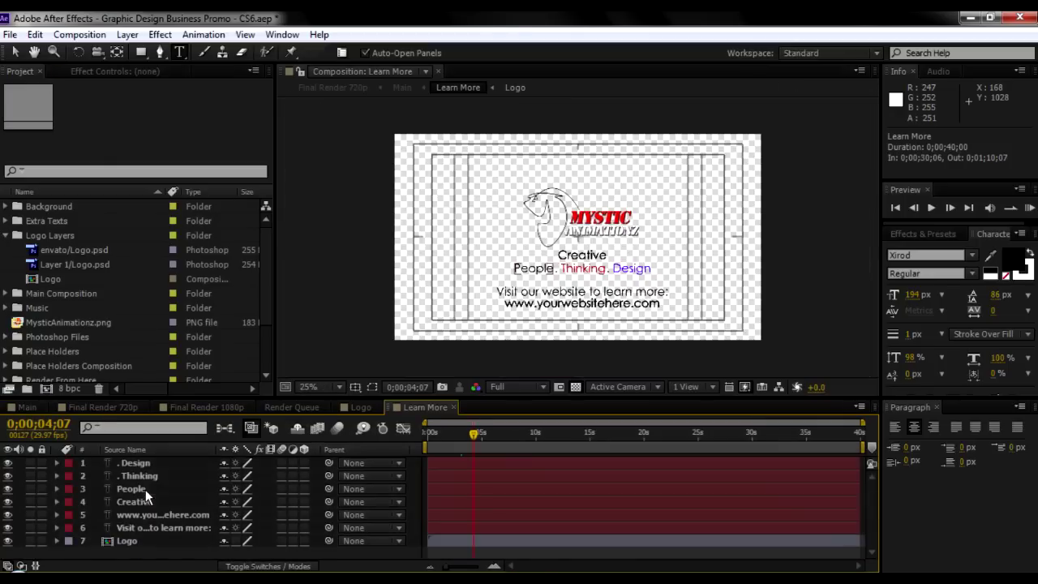
pyautogui.click(122, 541)
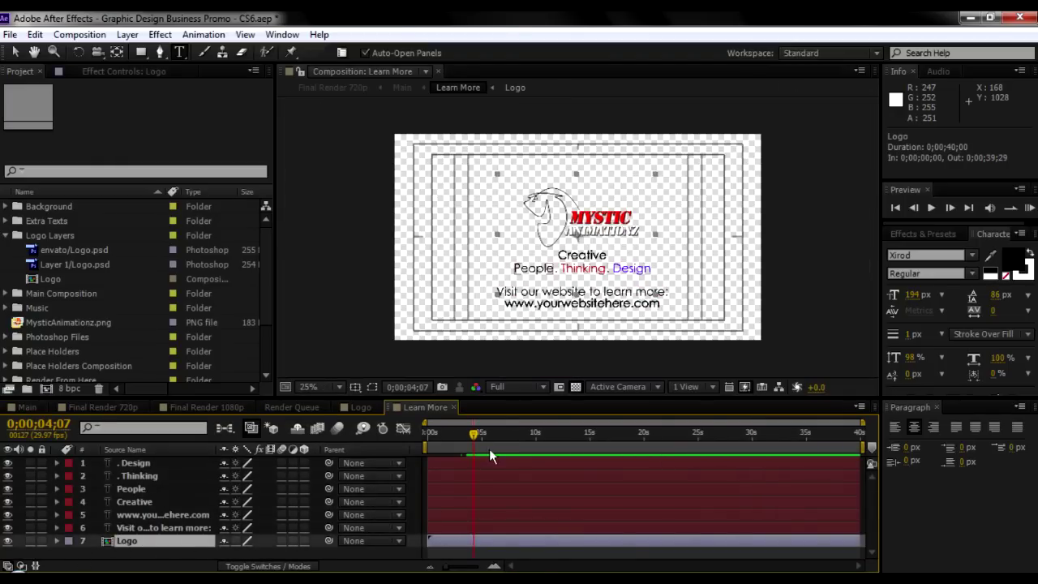
pyautogui.moveTo(475, 434); pyautogui.dragTo(572, 438)
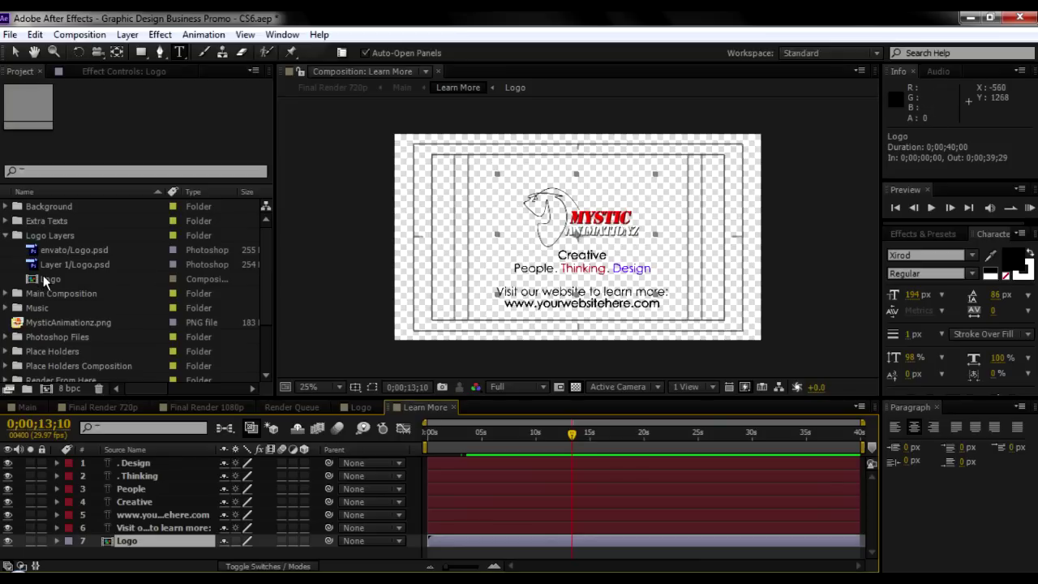
pyautogui.click(138, 528)
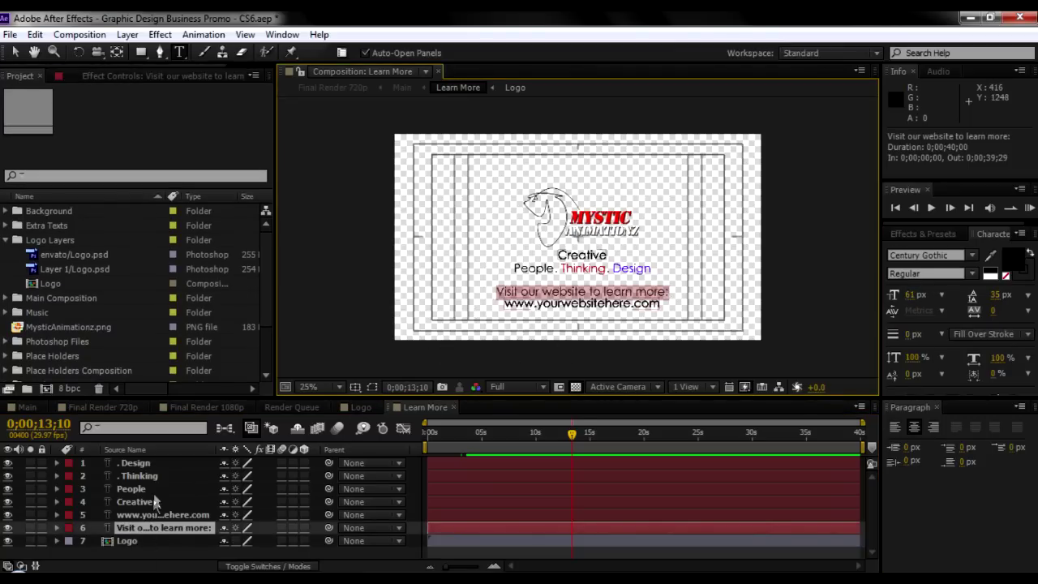
pyautogui.click(107, 513)
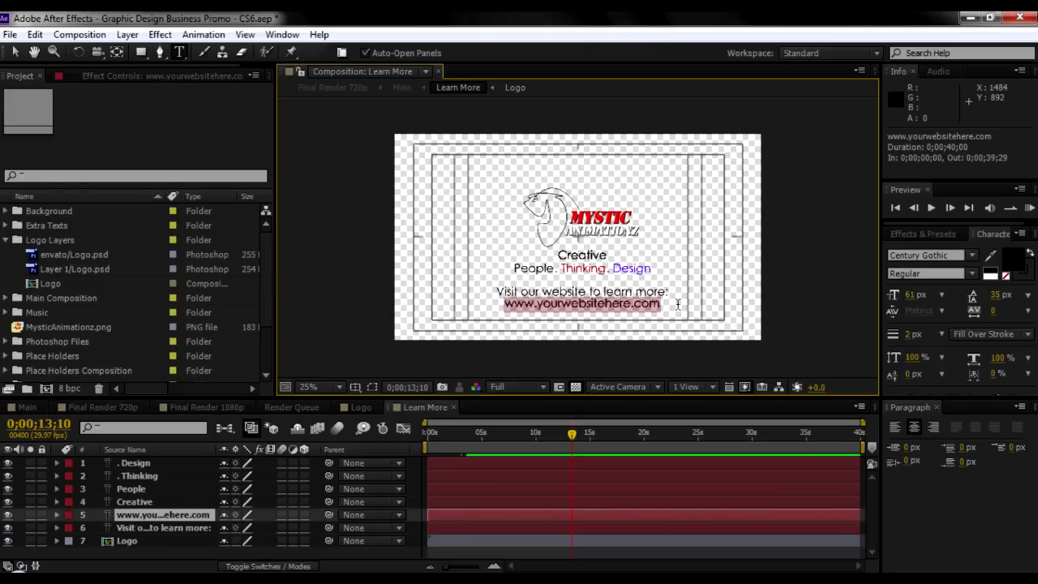
pyautogui.click(132, 501)
pyautogui.click(132, 489)
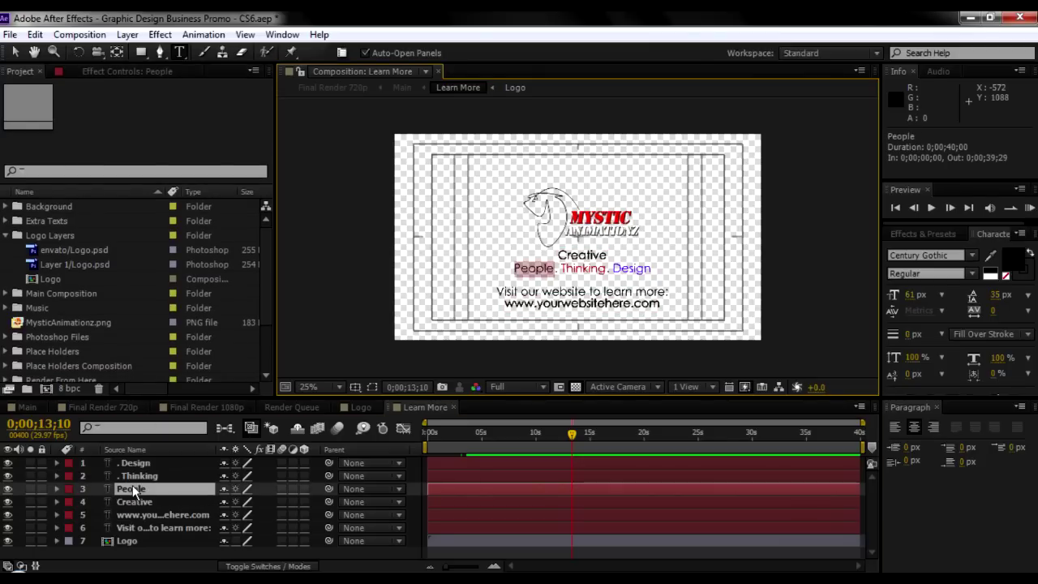
pyautogui.click(140, 476)
pyautogui.click(133, 489)
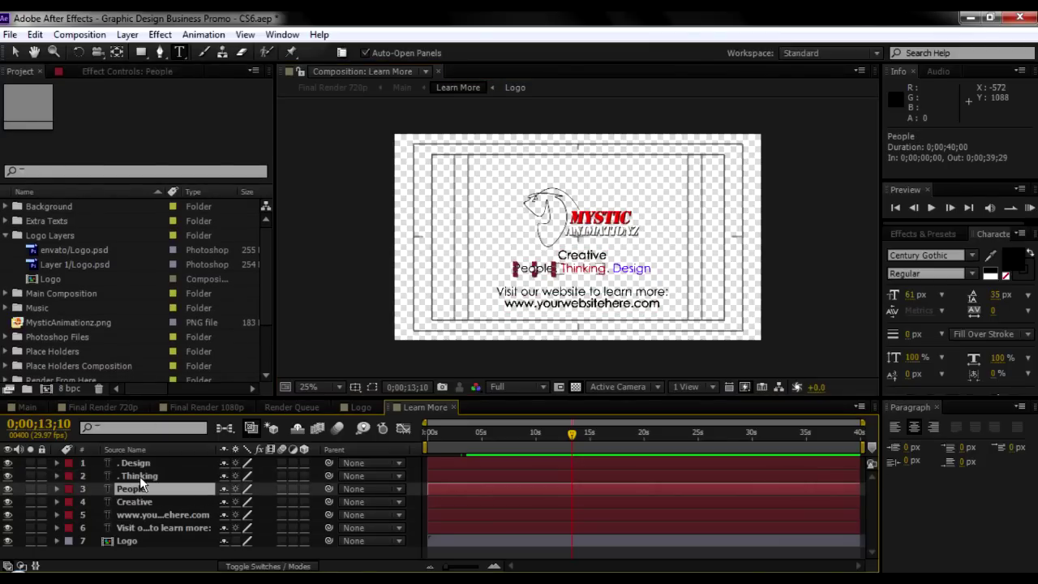
pyautogui.click(141, 478)
pyautogui.click(144, 464)
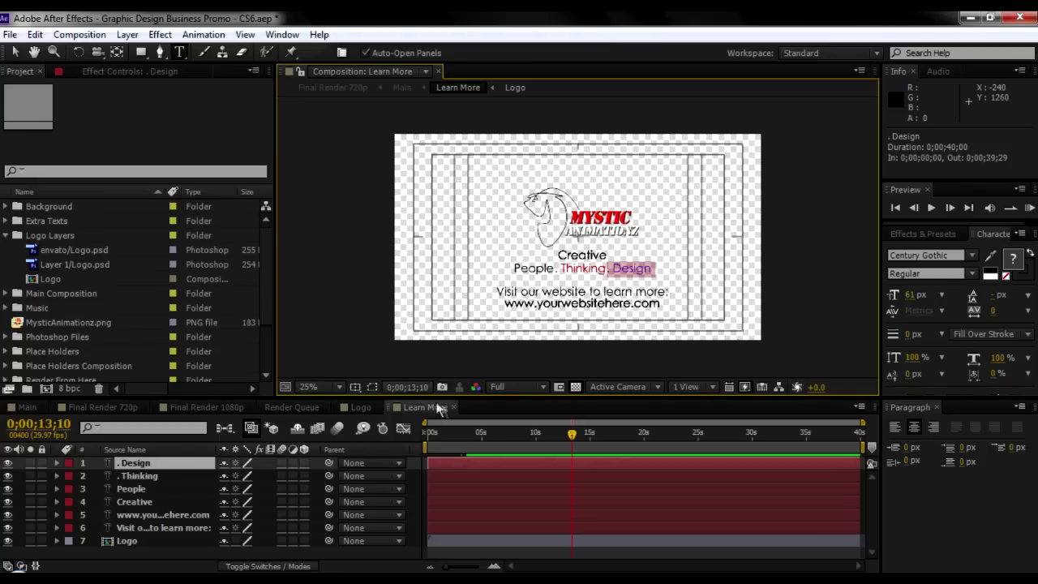
pyautogui.click(455, 408)
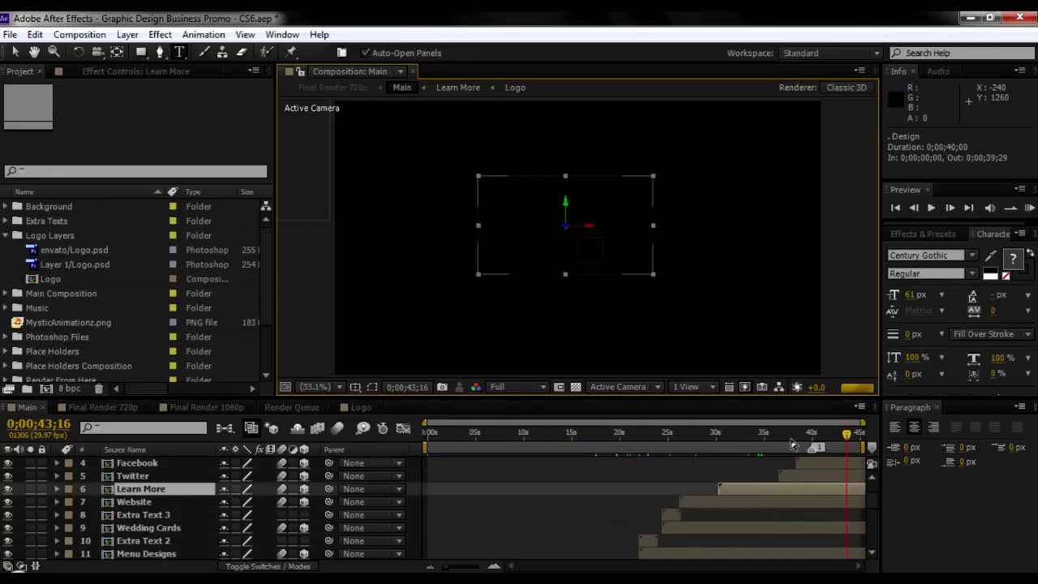
pyautogui.scroll(2, 154, 519)
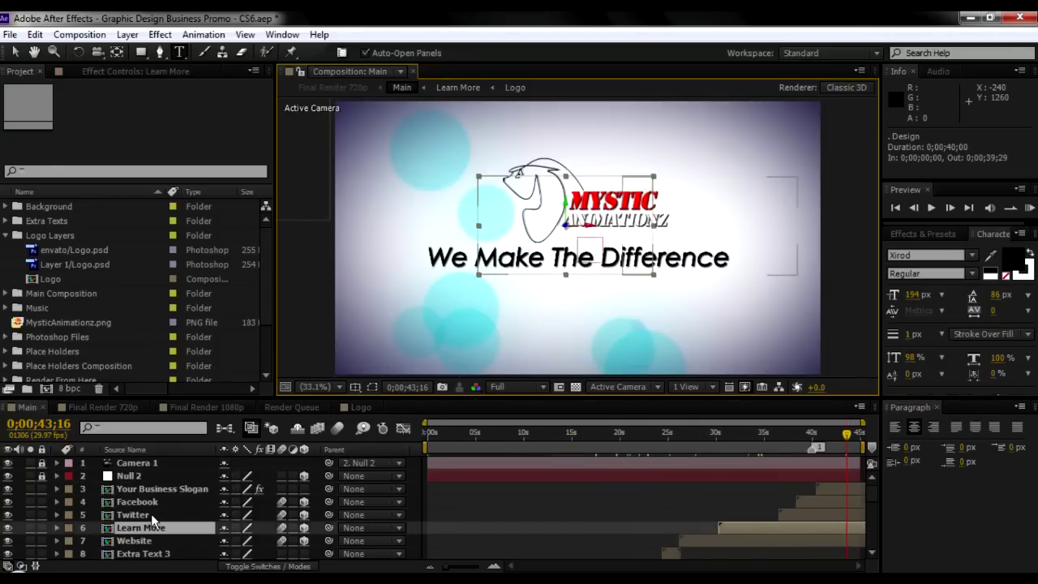
pyautogui.doubleClick(138, 515)
pyautogui.moveTo(634, 434); pyautogui.dragTo(703, 454)
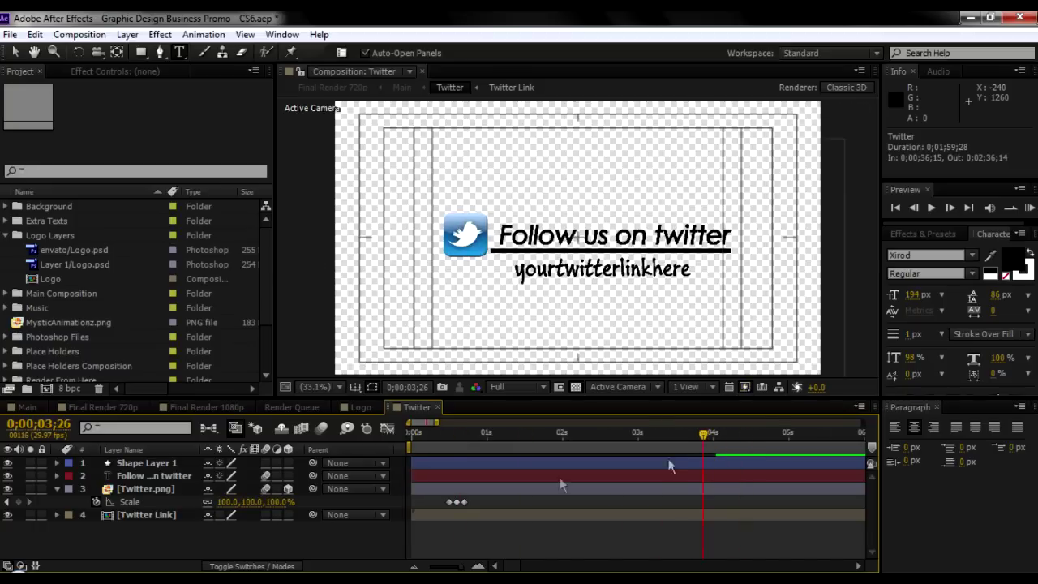
pyautogui.click(57, 489)
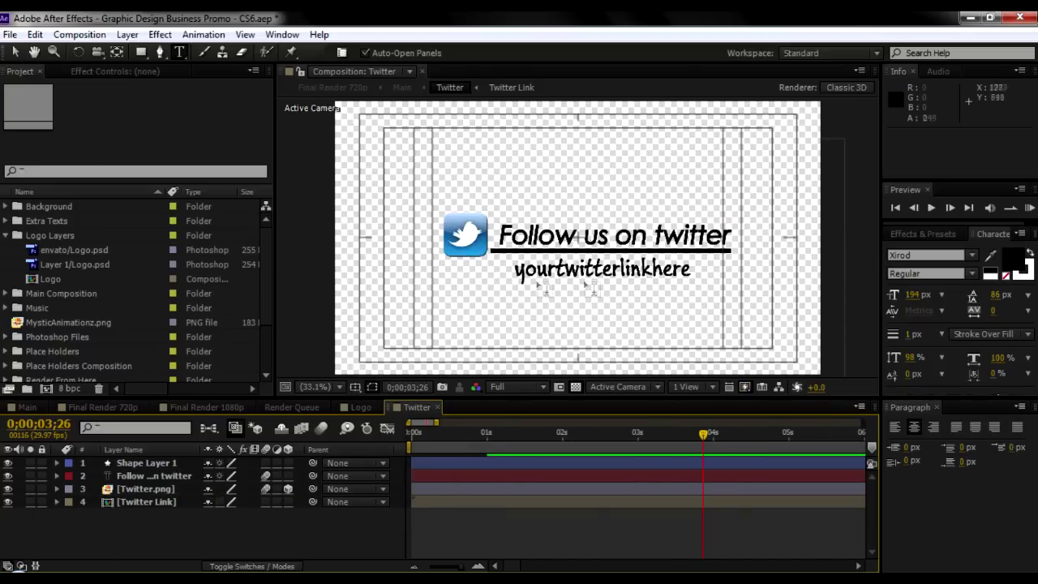
pyautogui.click(135, 507)
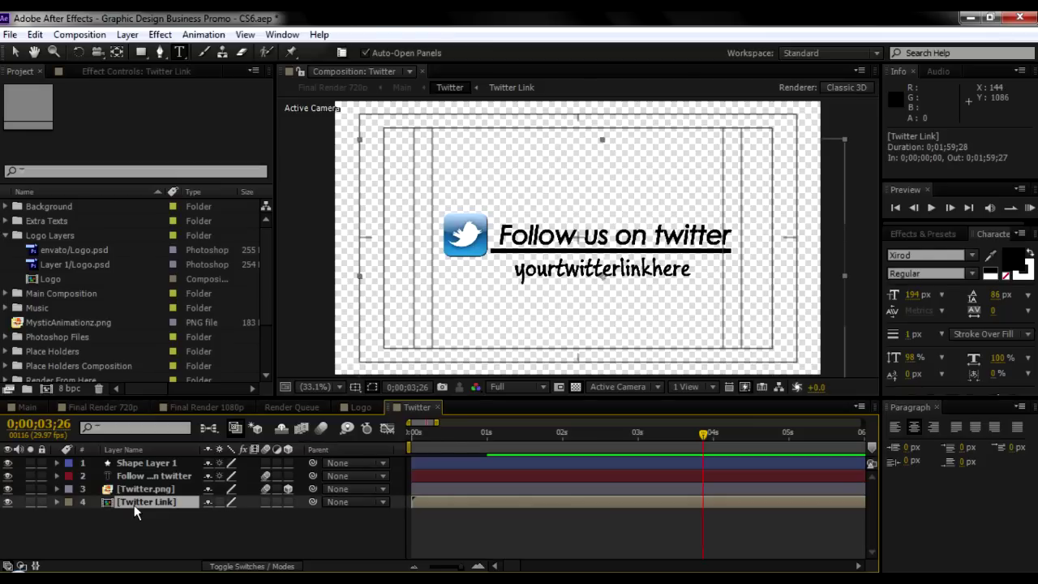
pyautogui.doubleClick(127, 503)
pyautogui.doubleClick(148, 463)
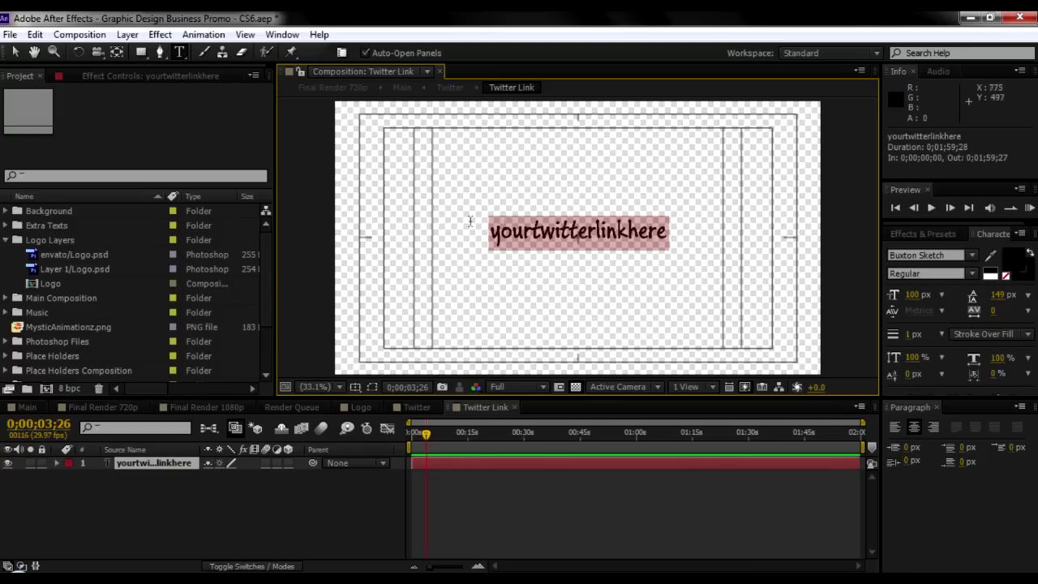
pyautogui.click(514, 407)
pyautogui.click(440, 408)
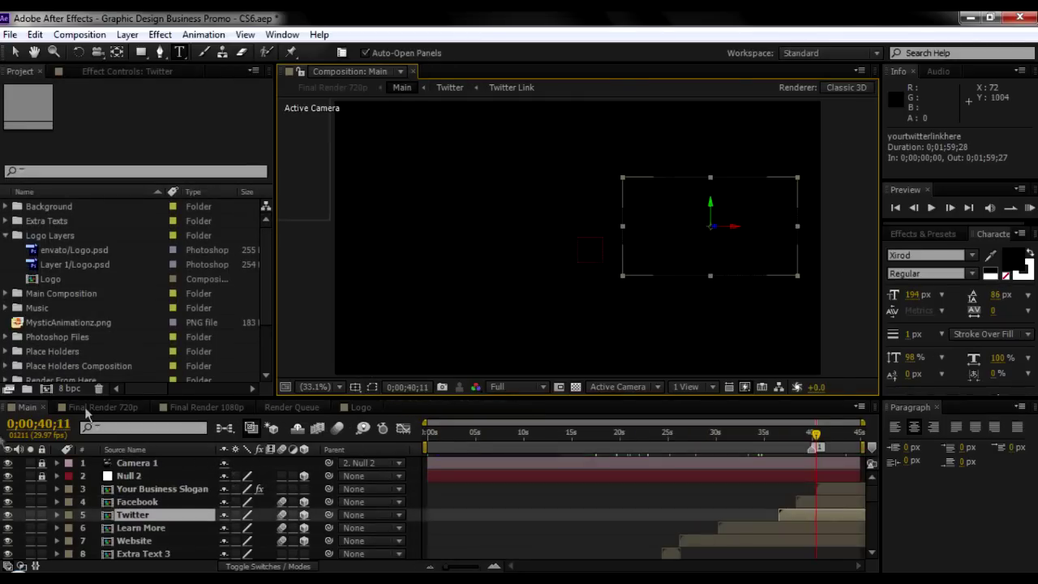
pyautogui.click(818, 502)
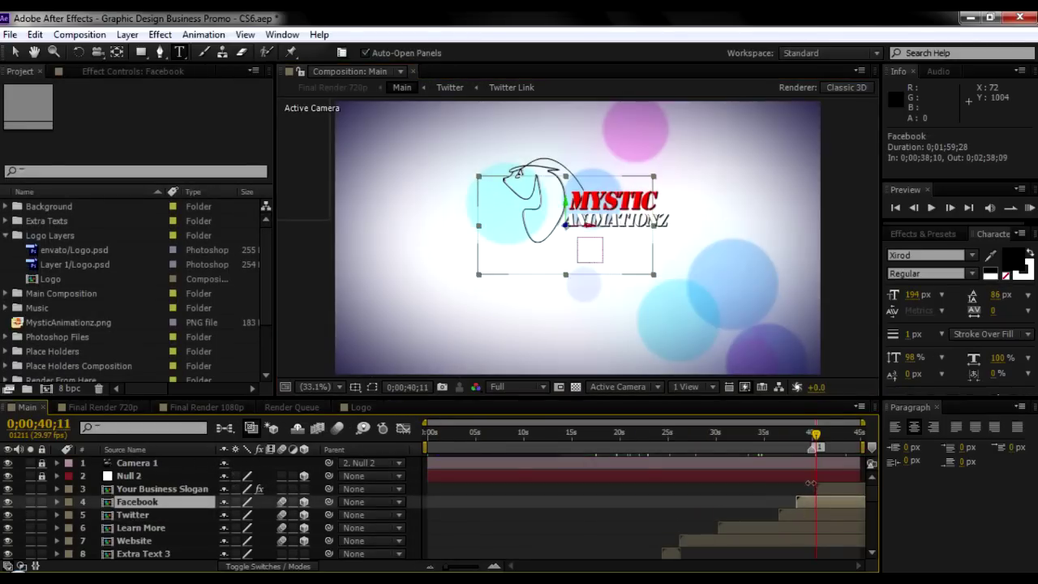
pyautogui.doubleClick(153, 503)
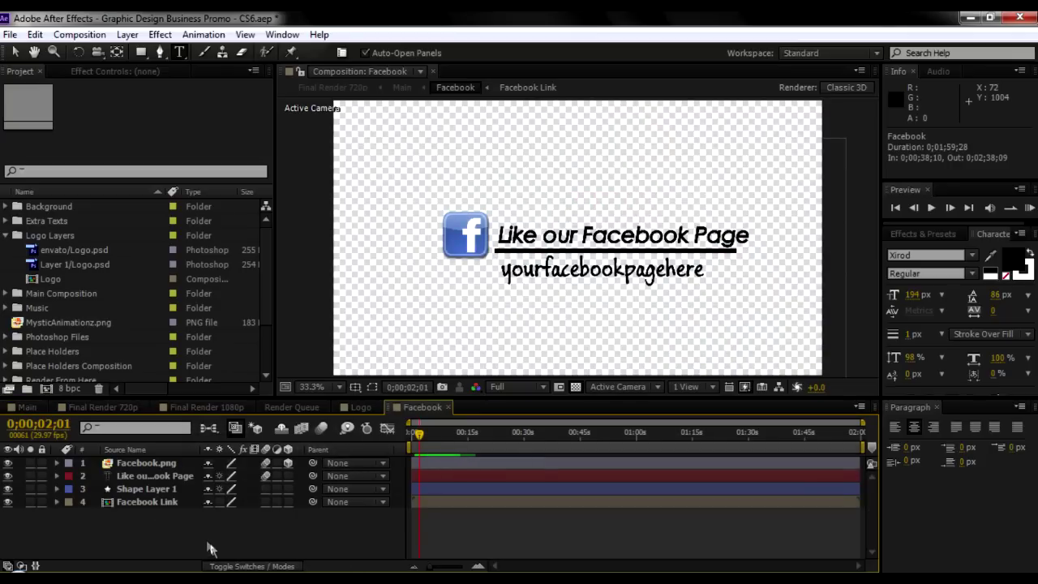
pyautogui.click(133, 503)
pyautogui.doubleClick(133, 503)
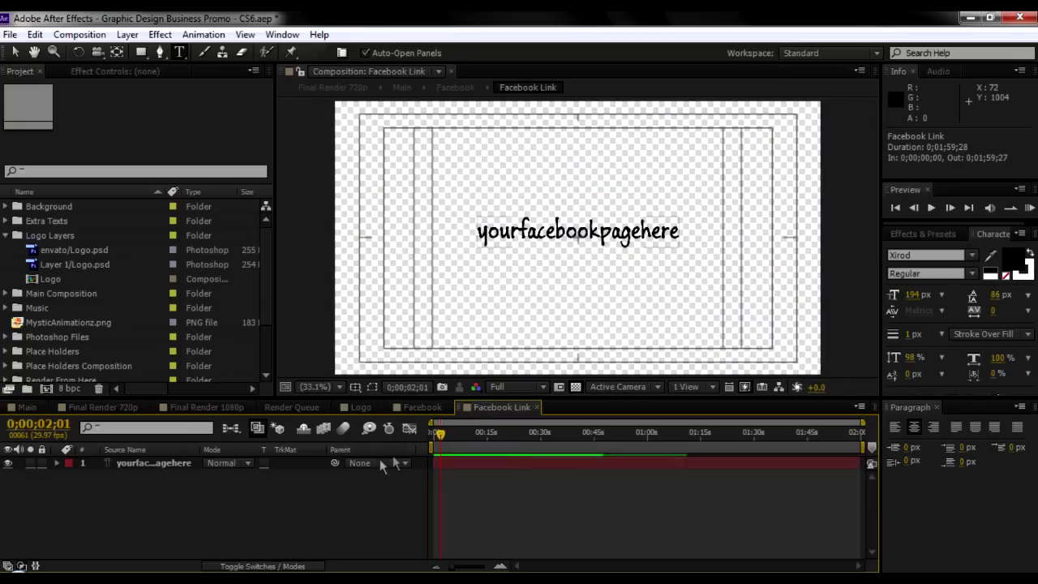
pyautogui.click(455, 463)
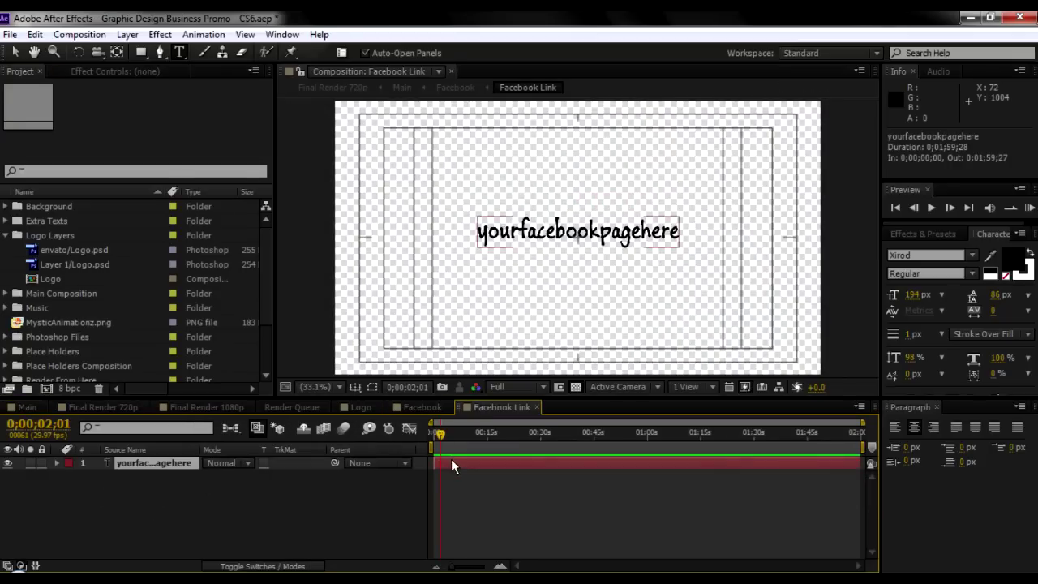
pyautogui.click(535, 408)
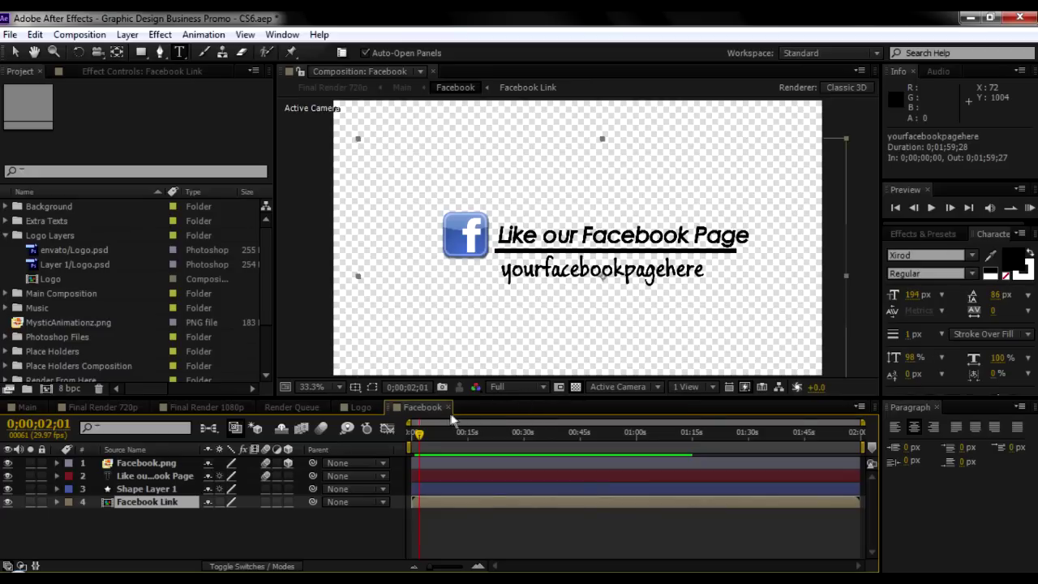
pyautogui.click(448, 407)
pyautogui.click(20, 408)
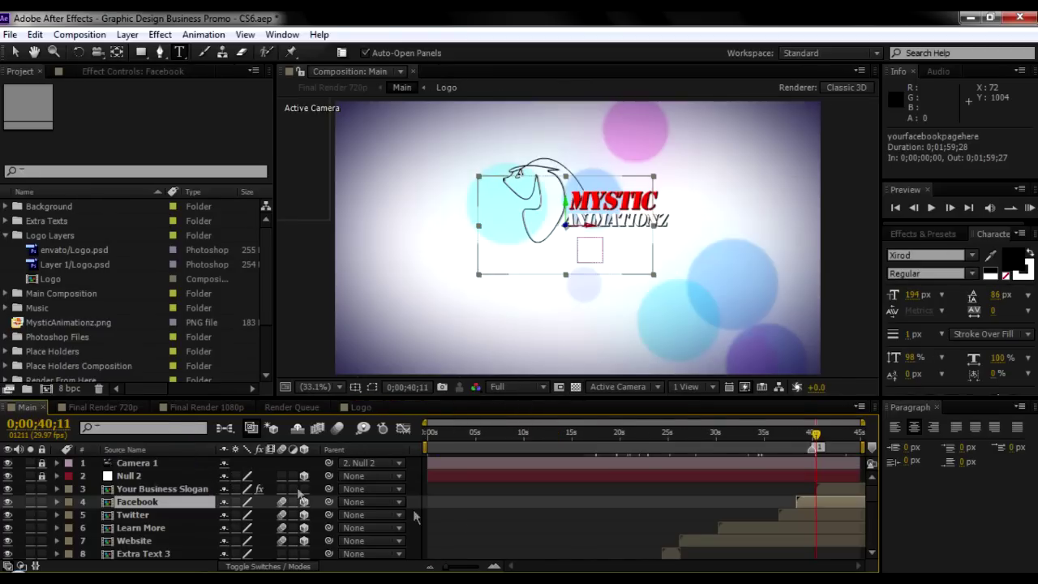
# - Move Main to the slogan frame at 0;00;42;09 and open the Your Business Slogan precomp
pyautogui.hotkey('ctrl', 'Up')
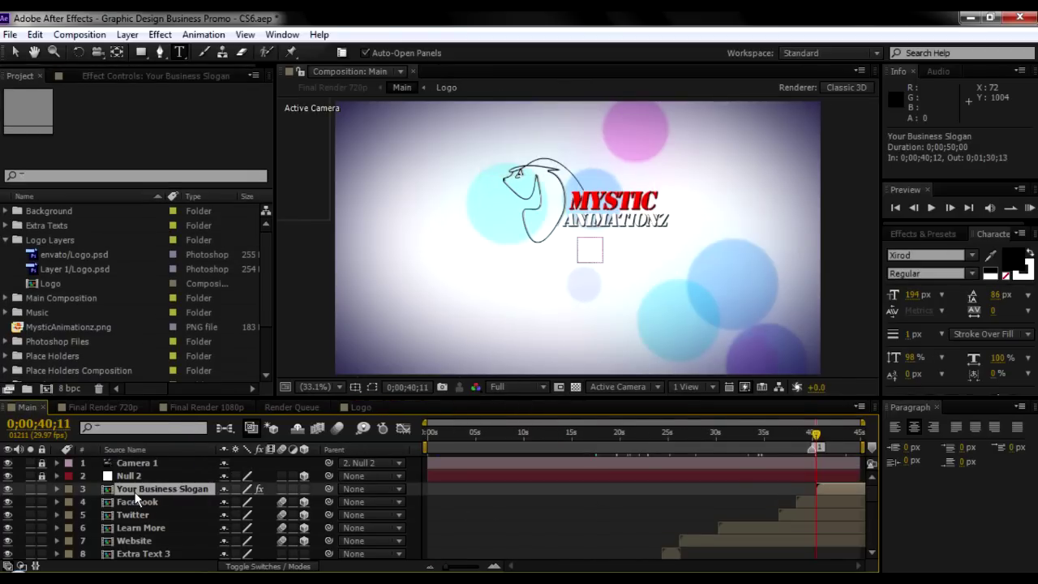
pyautogui.moveTo(817, 436); pyautogui.dragTo(847, 438)
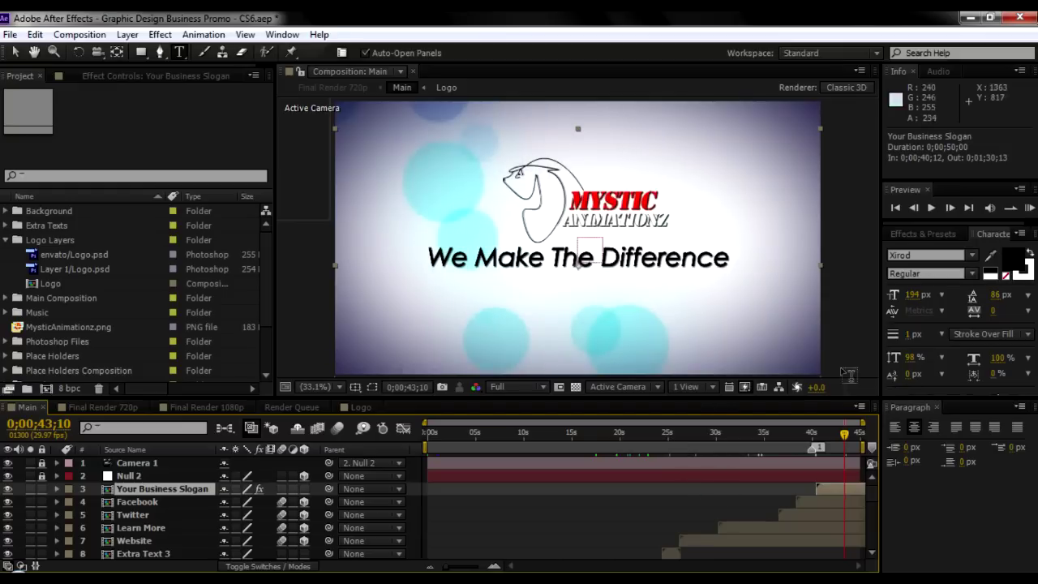
pyautogui.click(837, 432)
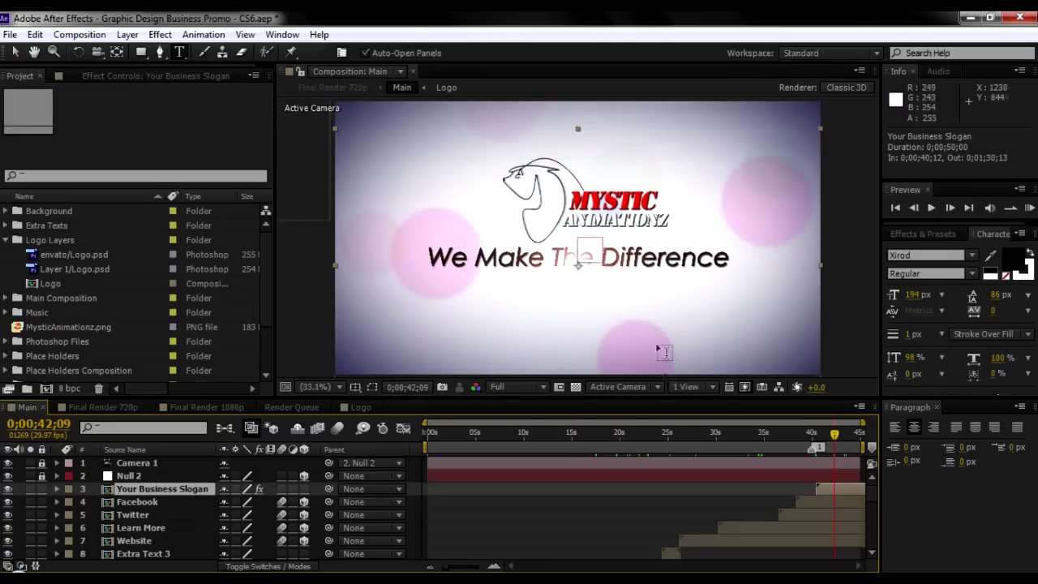
pyautogui.doubleClick(146, 490)
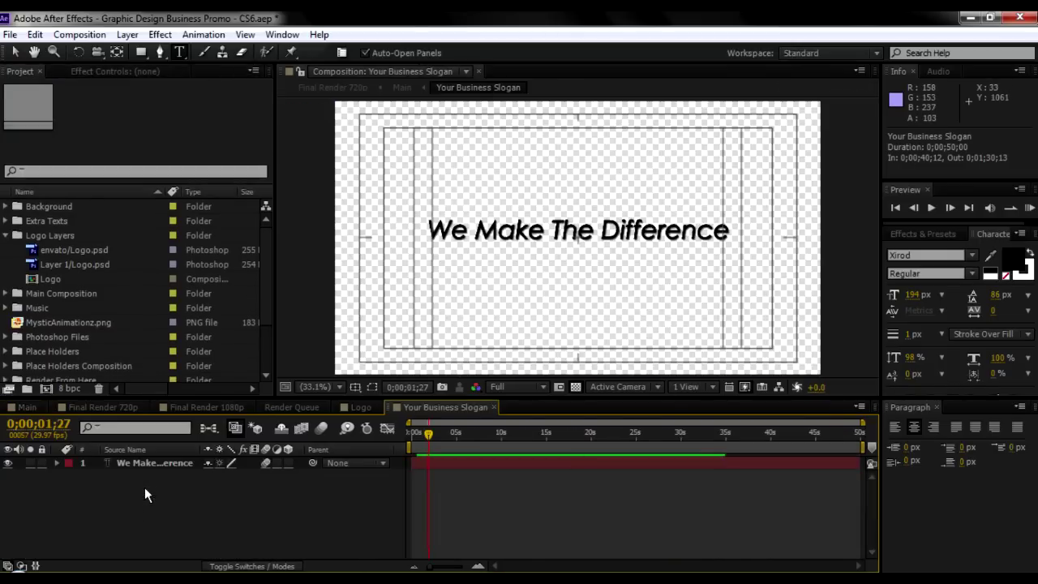
# - Replace the slogan text with 'Believe in the Future' and commit the edit
pyautogui.click(145, 465)
pyautogui.doubleClick(145, 465)
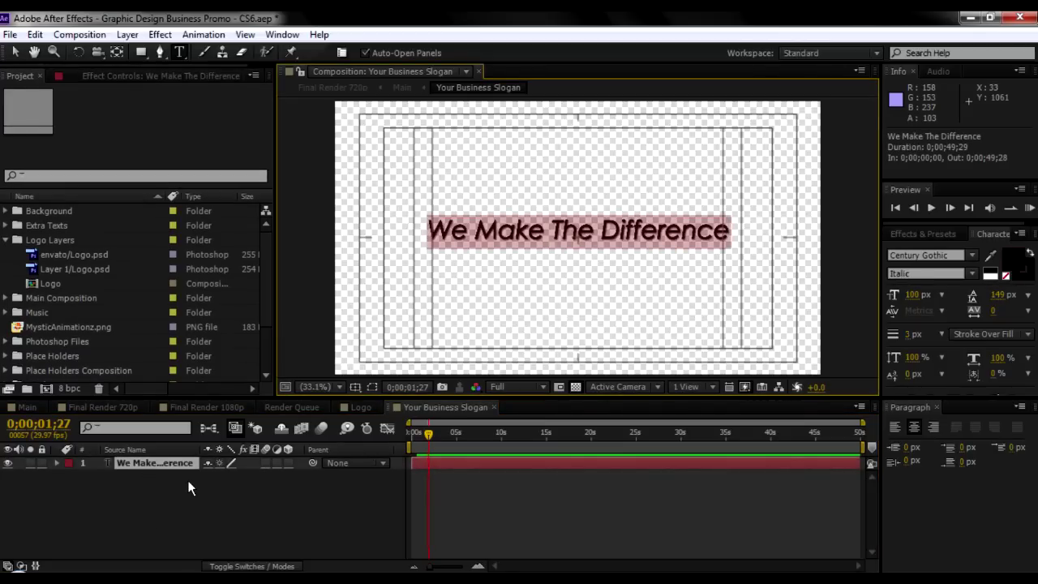
pyautogui.write('Beliebe')
pyautogui.press('BackSpace')
pyautogui.press('BackSpace')
pyautogui.write('ne')
pyautogui.press('BackSpace')
pyautogui.press('BackSpace')
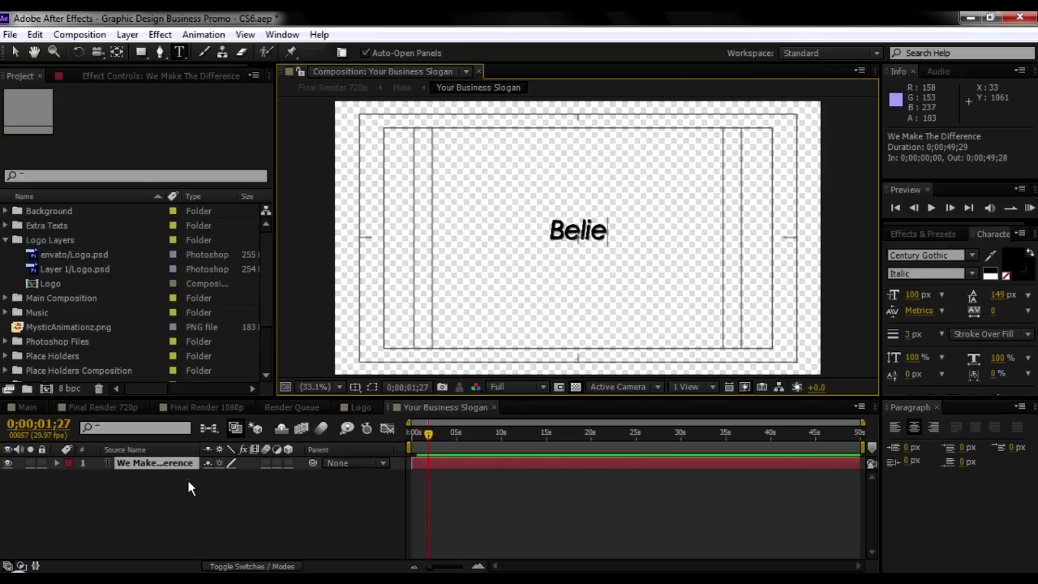
pyautogui.write('ve in ')
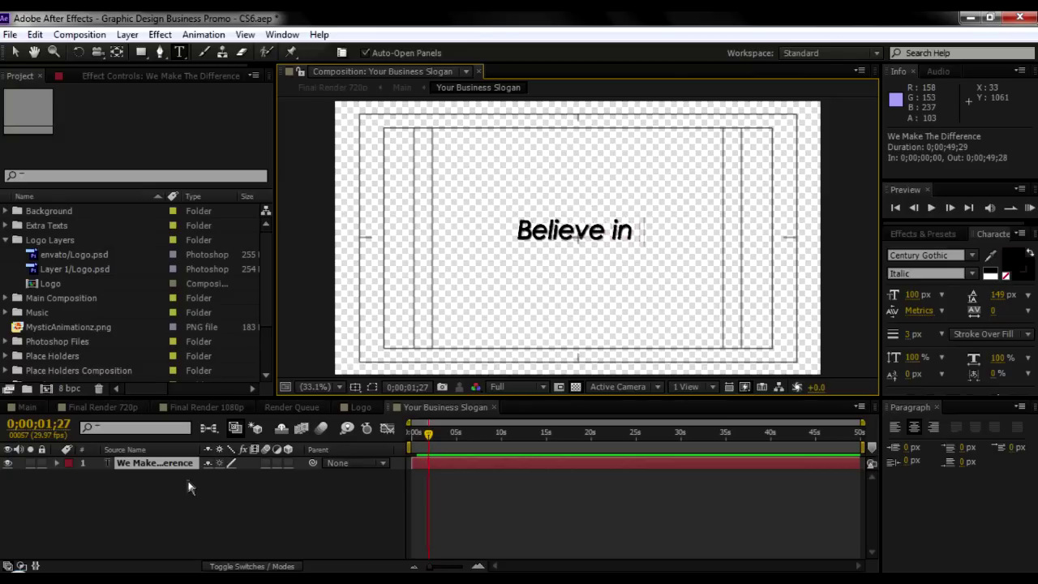
pyautogui.write('the Future')
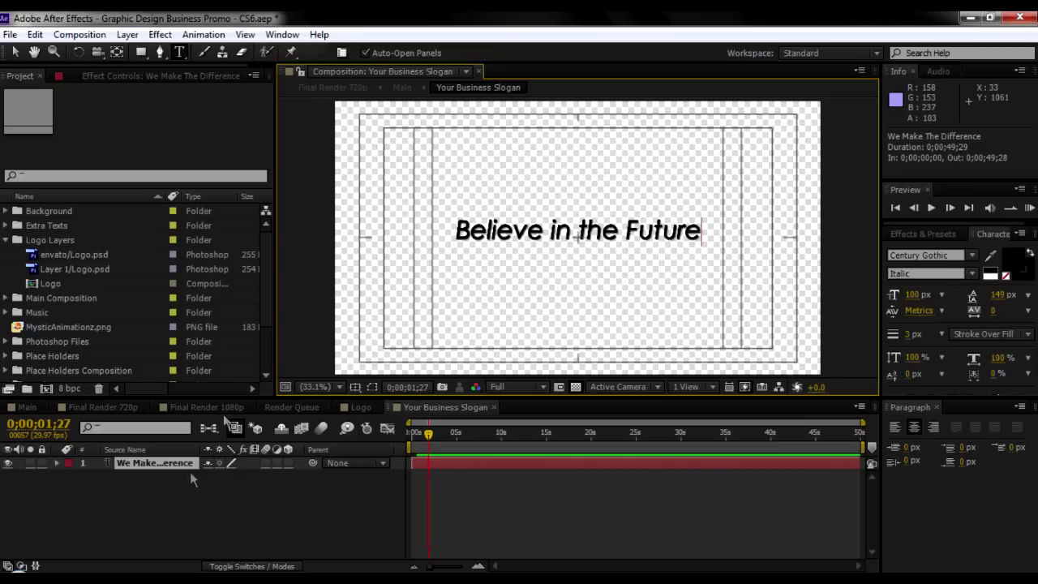
pyautogui.click(248, 511)
# - Return to Main and preview the slogan animation from 0;00;41;15 through its end
pyautogui.click(27, 406)
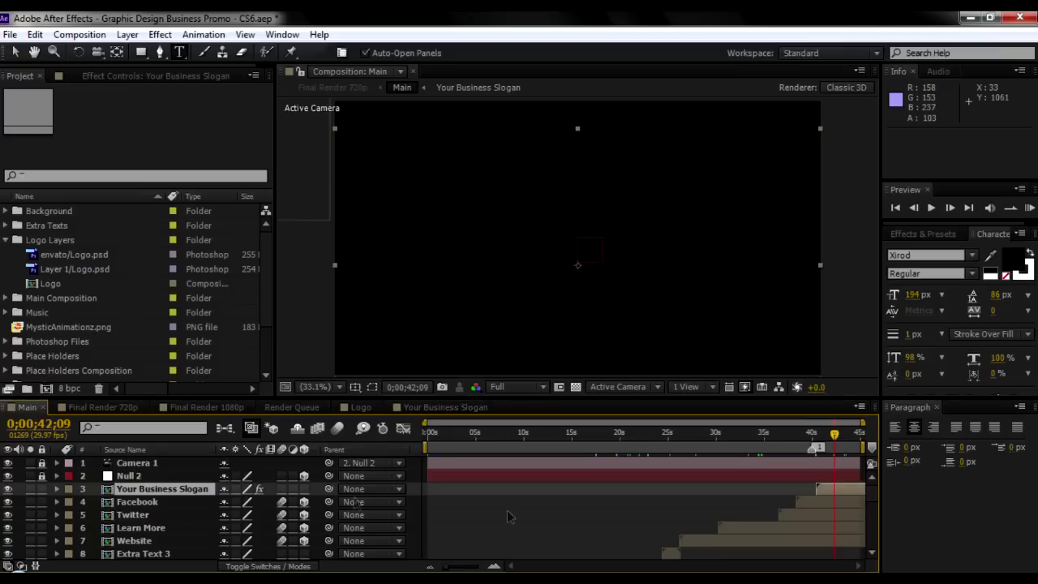
pyautogui.click(836, 438)
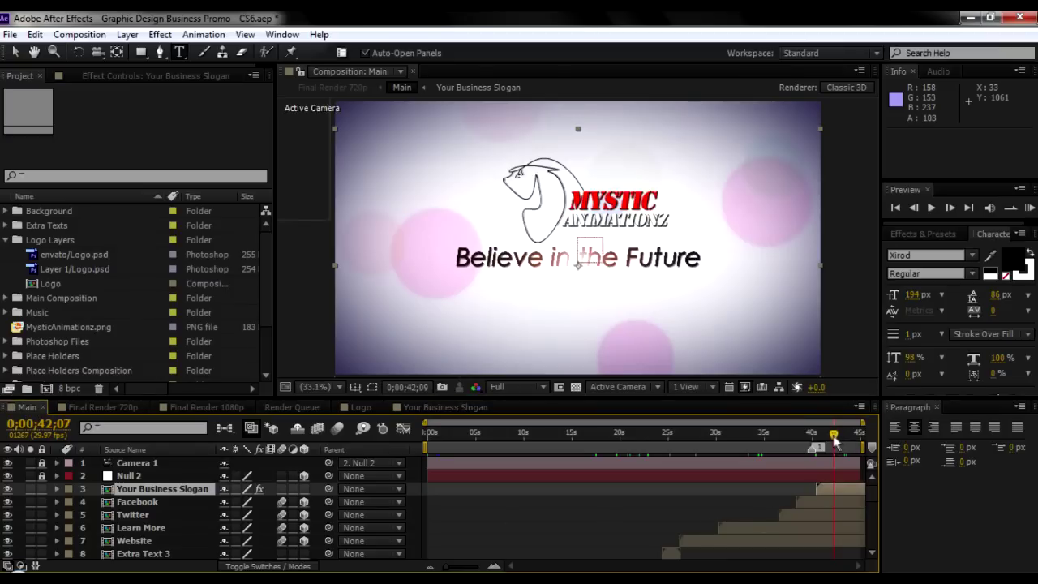
pyautogui.moveTo(836, 438); pyautogui.dragTo(827, 438)
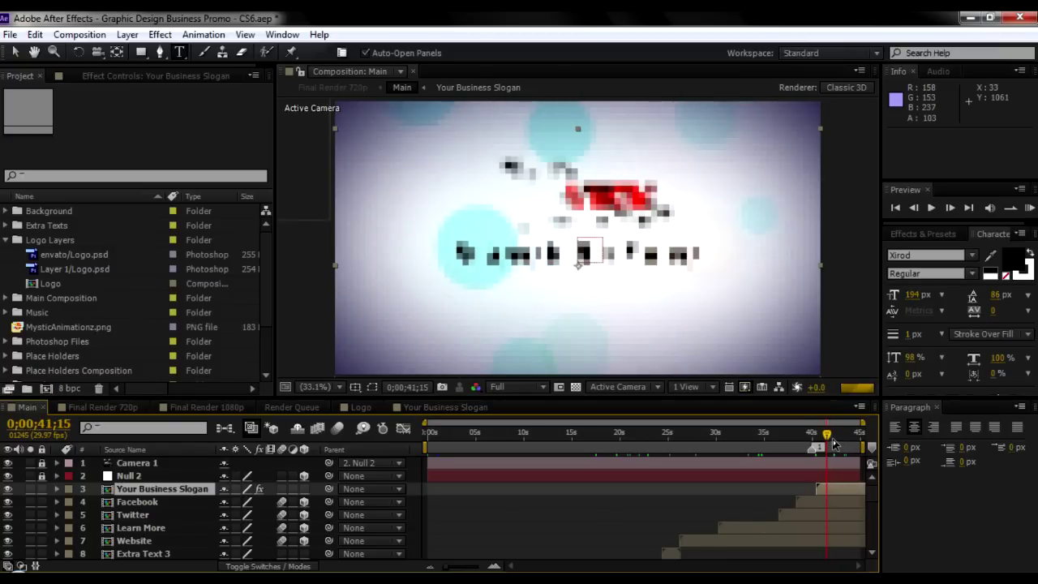
pyautogui.click(1028, 209)
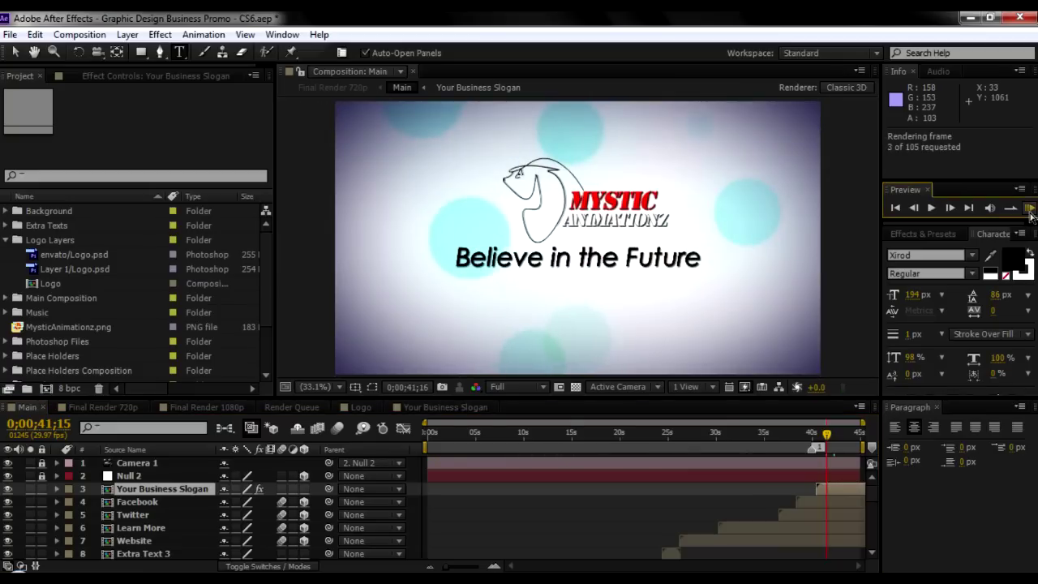
pyautogui.click(779, 475)
pyautogui.moveTo(829, 442); pyautogui.dragTo(832, 443)
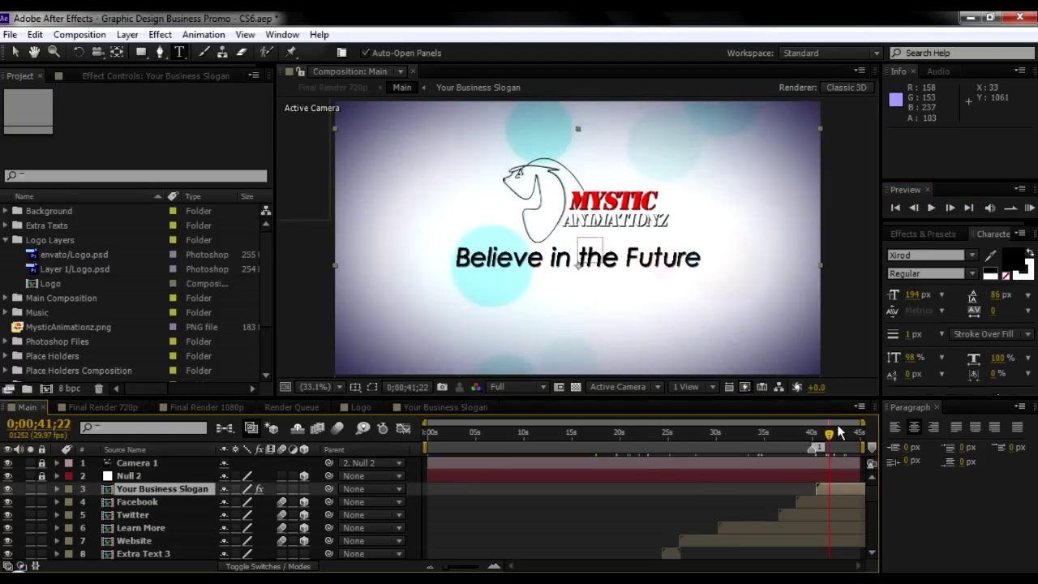
pyautogui.moveTo(840, 439)
pyautogui.mouseDown()
pyautogui.moveTo(867, 440)
pyautogui.moveTo(848, 439)
pyautogui.mouseUp()
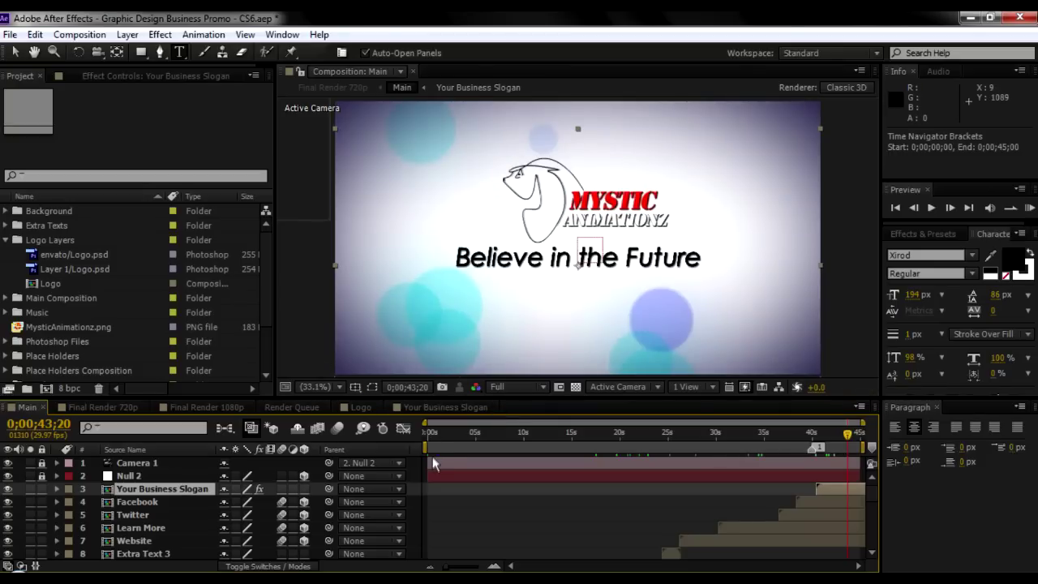
# - Collapse the Logo Layers folder in the Project panel
pyautogui.scroll(-1, 433, 463)
pyautogui.scroll(-2, 146, 547)
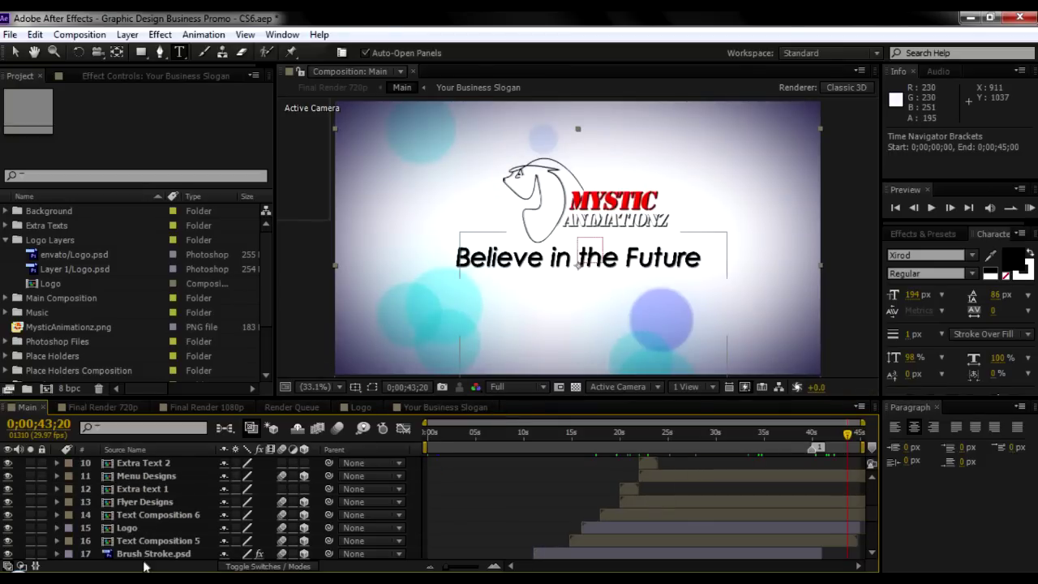
pyautogui.scroll(3, 201, 538)
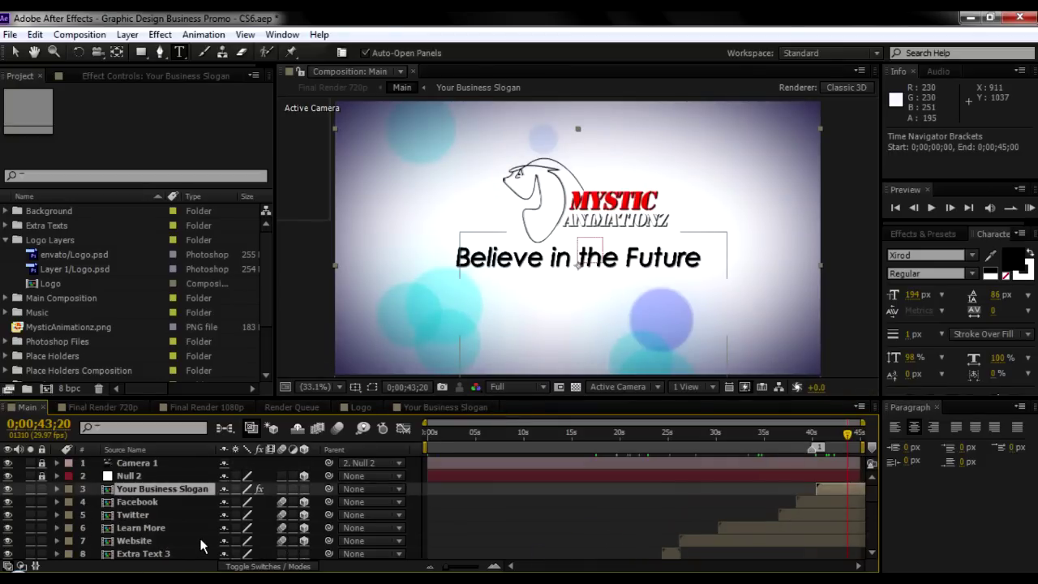
pyautogui.scroll(-1, 116, 515)
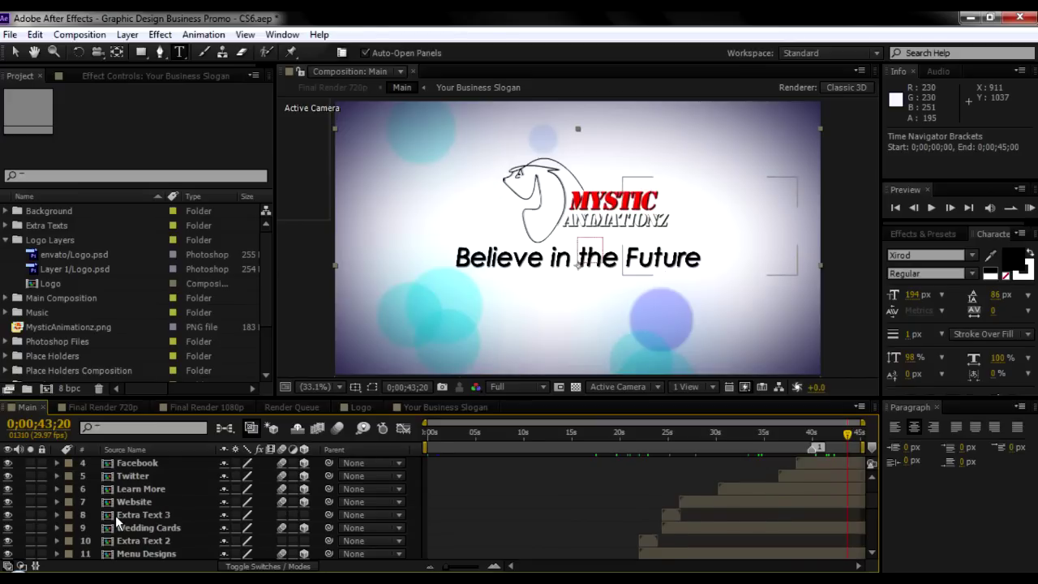
pyautogui.scroll(1, 115, 515)
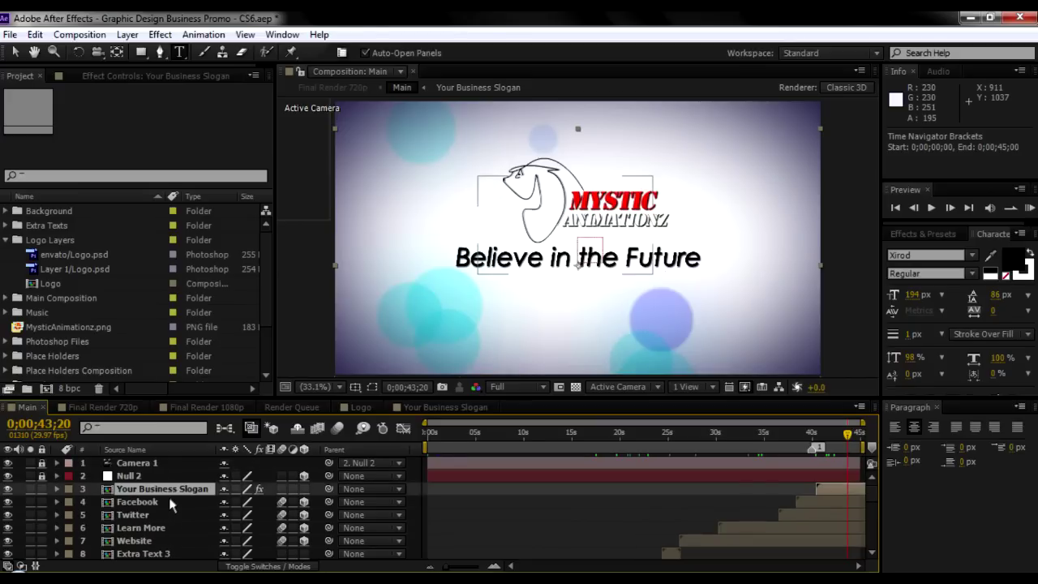
pyautogui.click(6, 241)
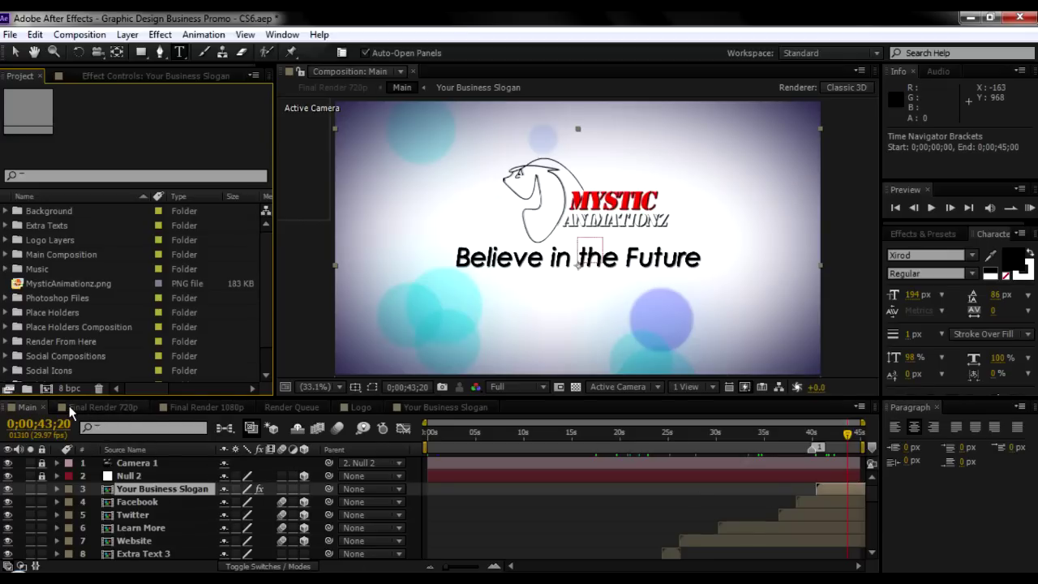
# - Switch between the Final Render 720p and Final Render 1080p compositions, ending on 1080p
pyautogui.click(93, 407)
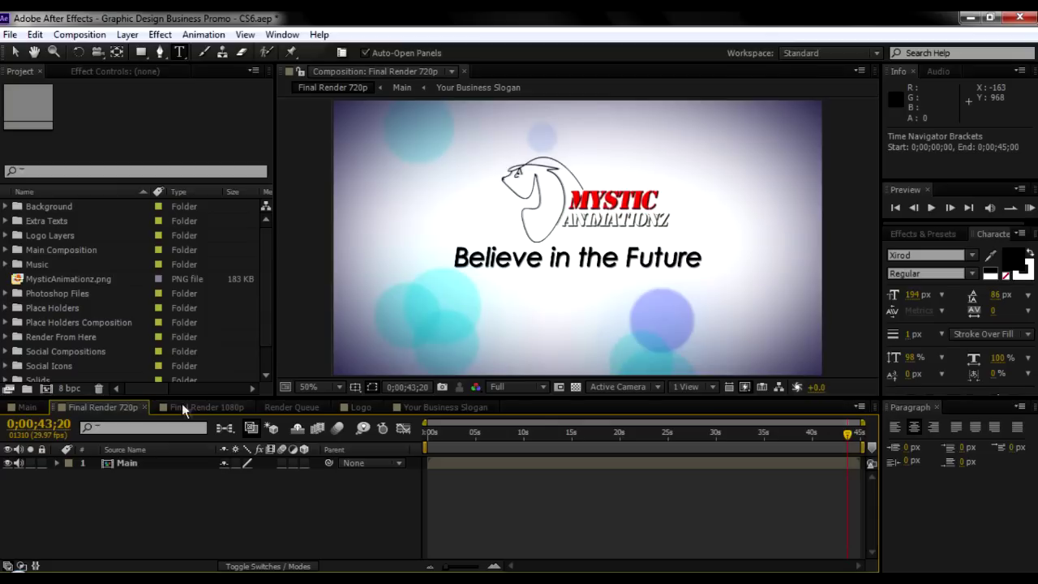
pyautogui.click(209, 408)
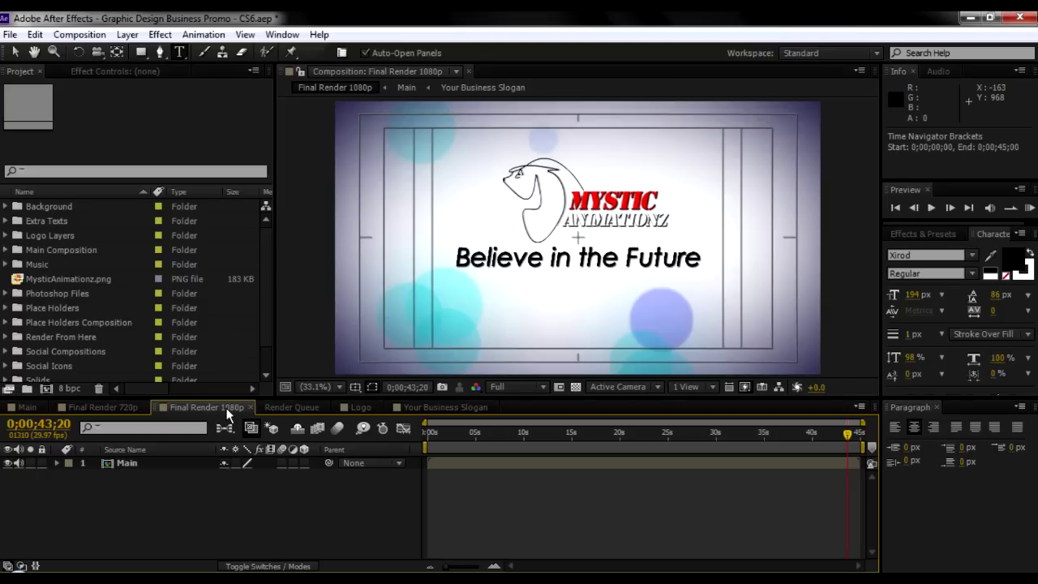
pyautogui.click(69, 409)
pyautogui.click(187, 408)
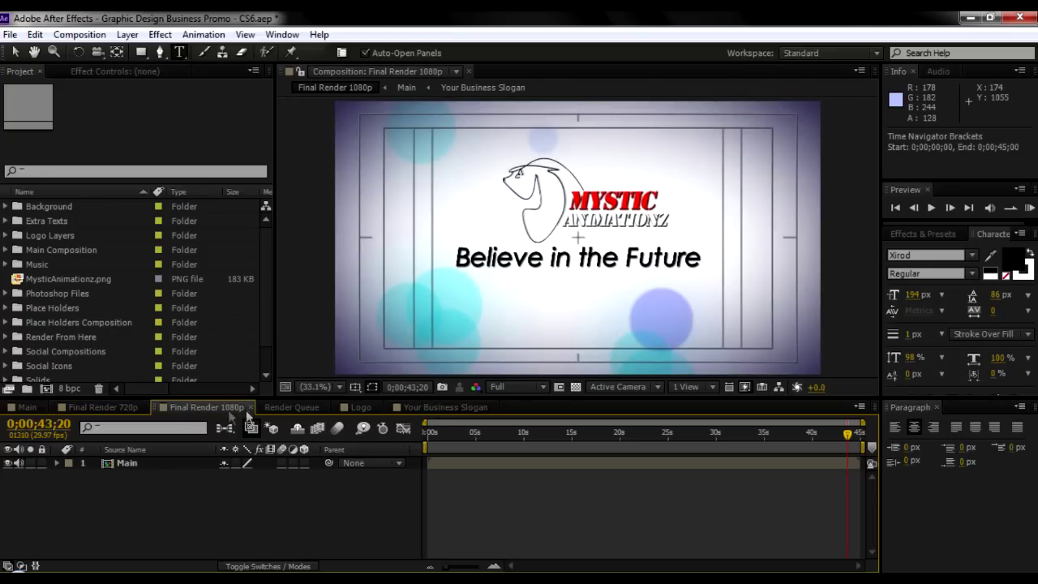
pyautogui.click(79, 34)
pyautogui.click(91, 53)
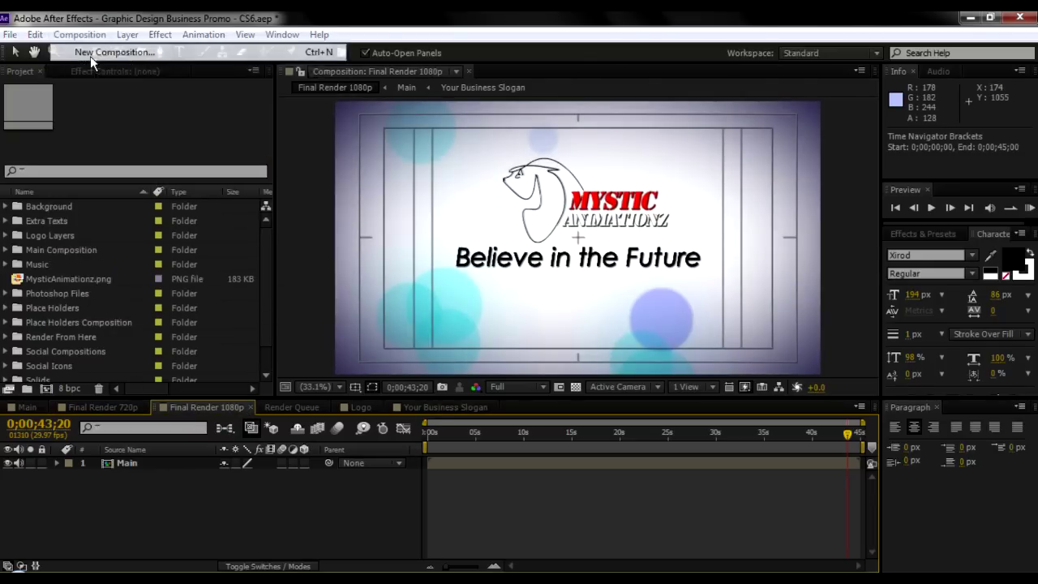
pyautogui.click(506, 197)
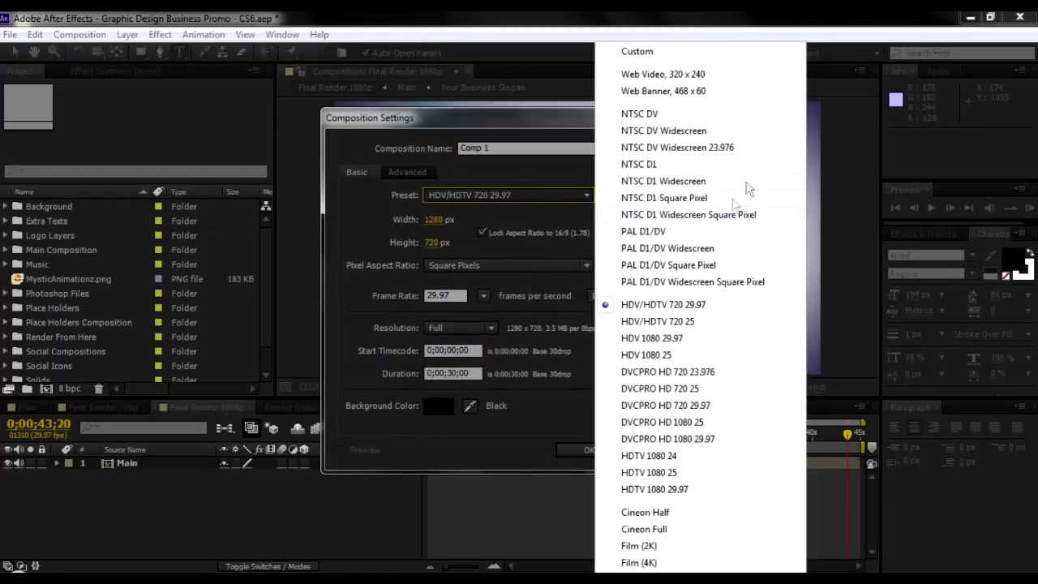
pyautogui.click(511, 441)
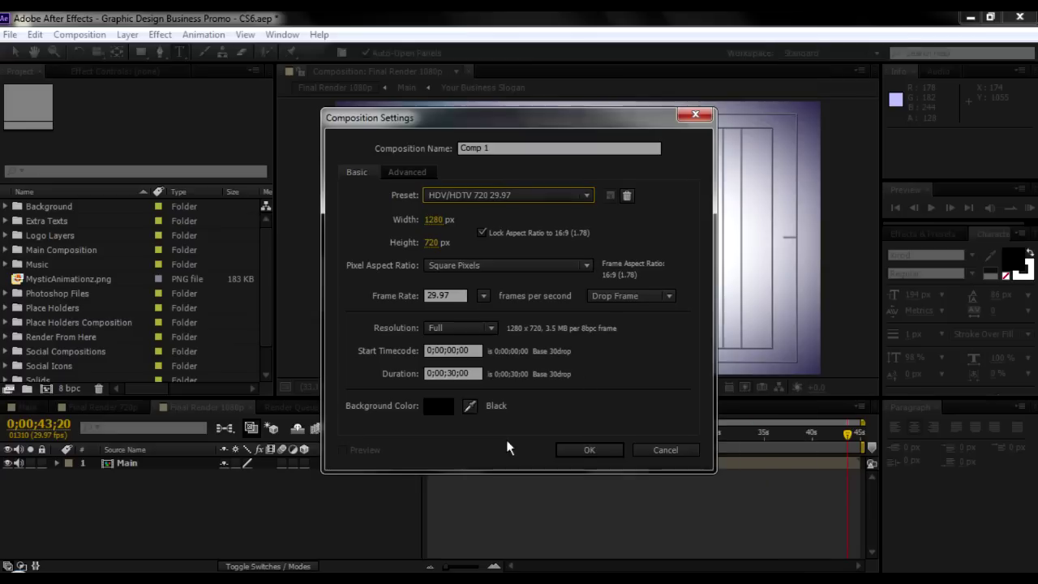
pyautogui.click(665, 450)
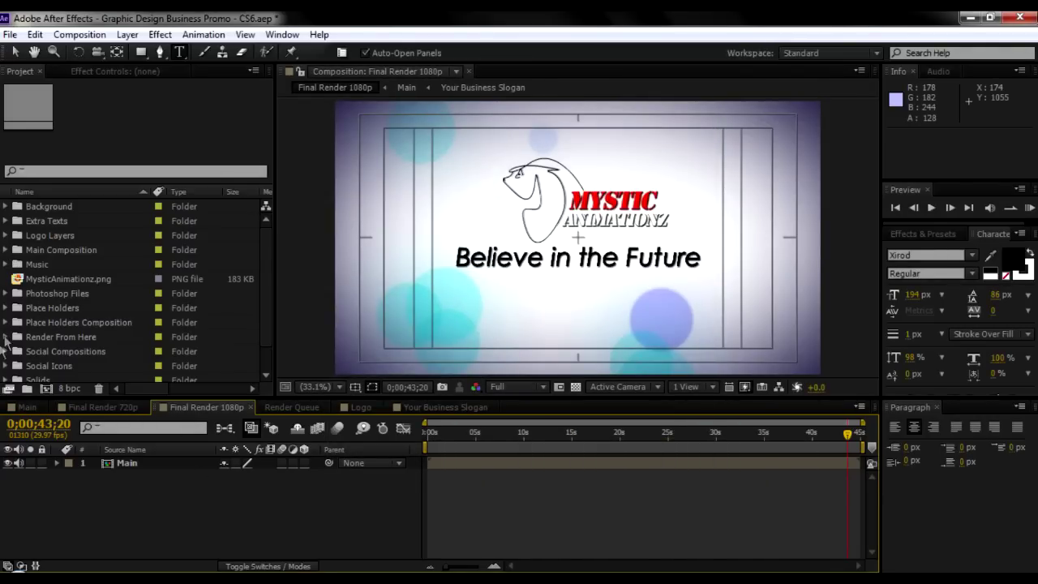
# - Expand the Render From Here folder, make Final Render 720p active, and open the Composition menu
pyautogui.click(5, 336)
pyautogui.click(46, 338)
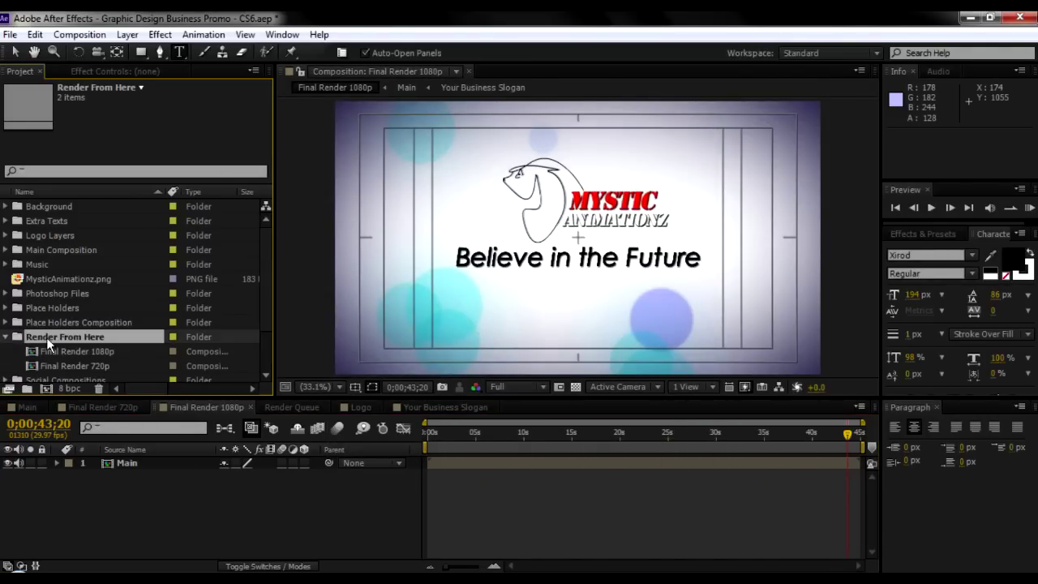
pyautogui.click(53, 353)
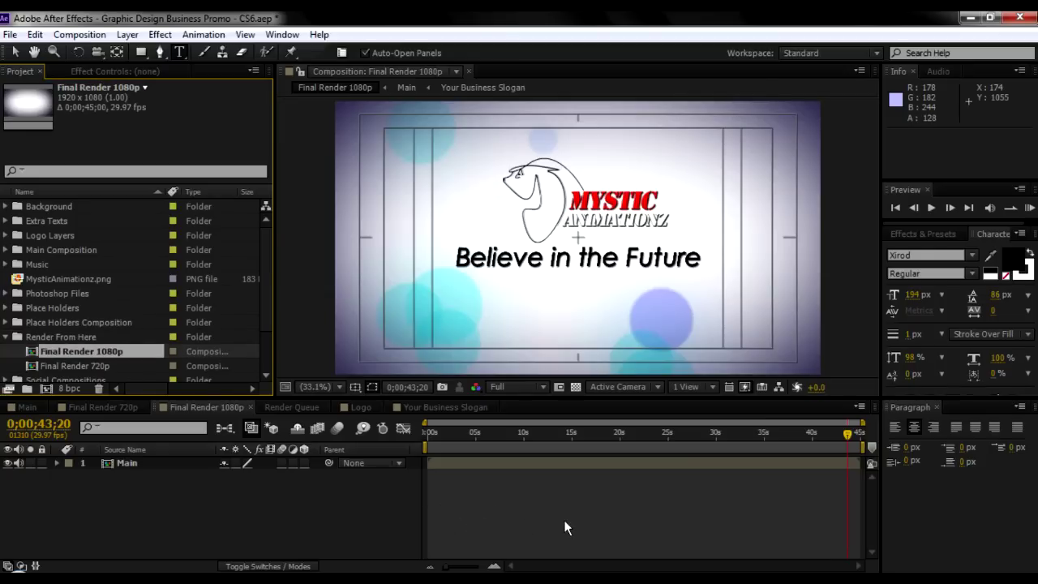
pyautogui.click(128, 527)
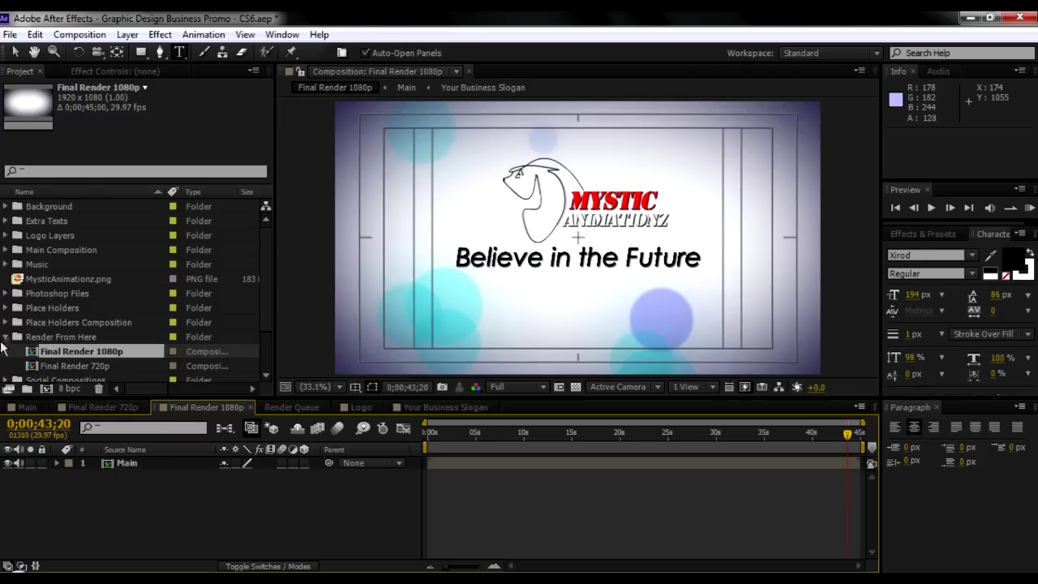
pyautogui.click(112, 406)
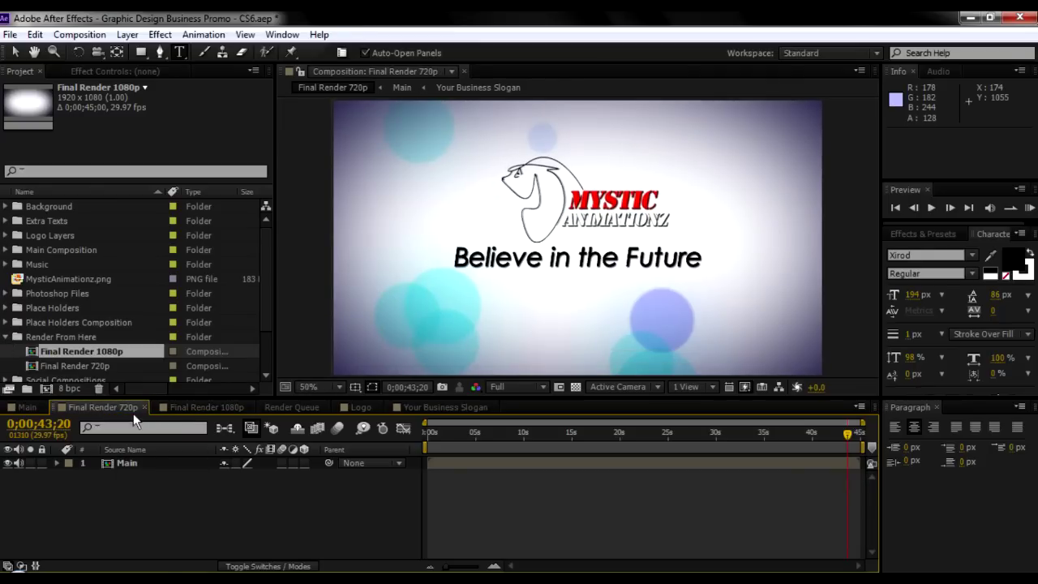
pyautogui.click(80, 34)
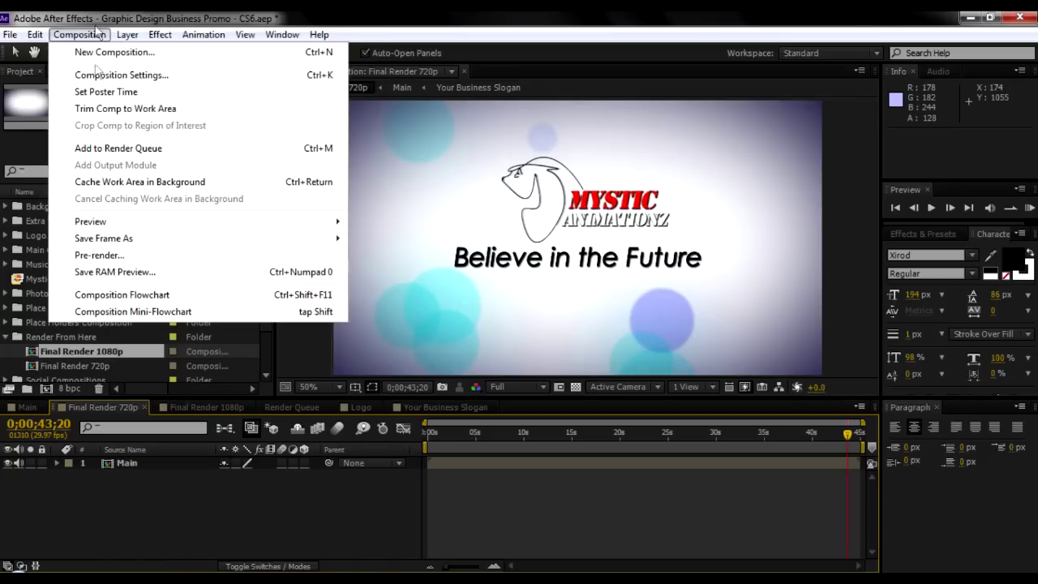
# - Add the Final Render 720p composition to the Render Queue
pyautogui.click(104, 151)
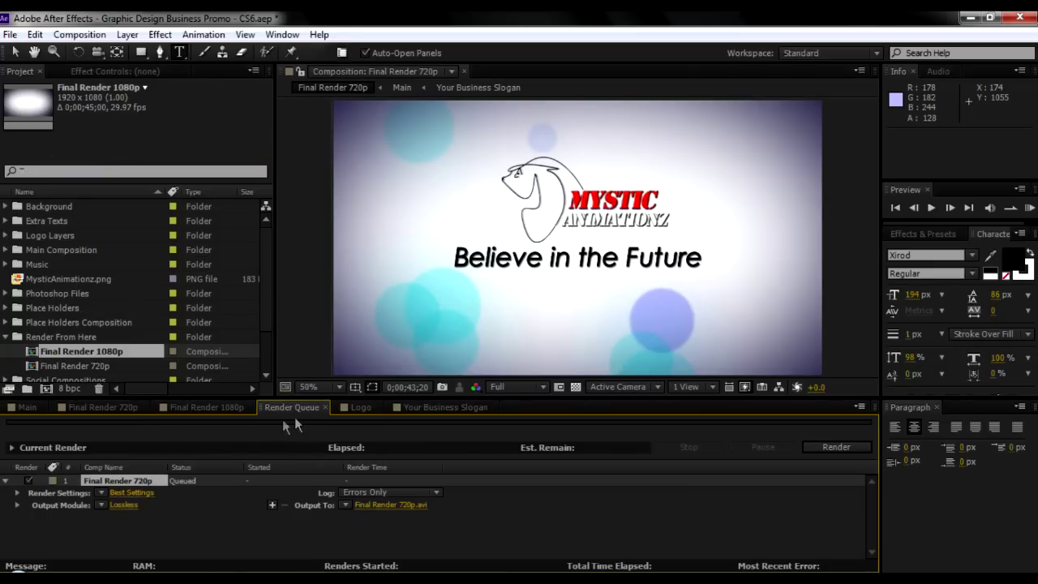
# - In the Lossless output module, enable Audio Output at 48.000 kHz, 16 Bit
pyautogui.click(127, 503)
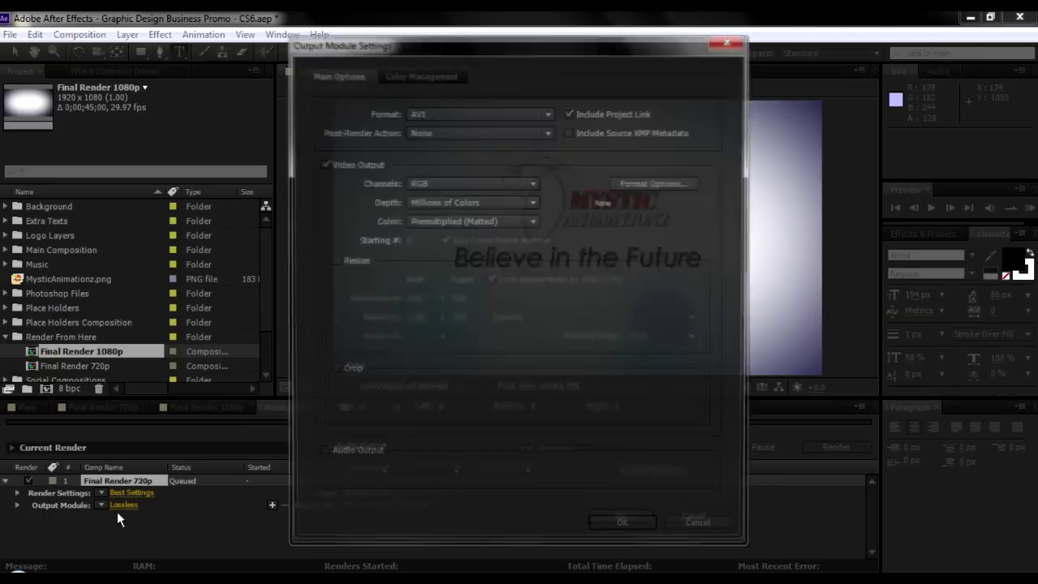
pyautogui.click(323, 452)
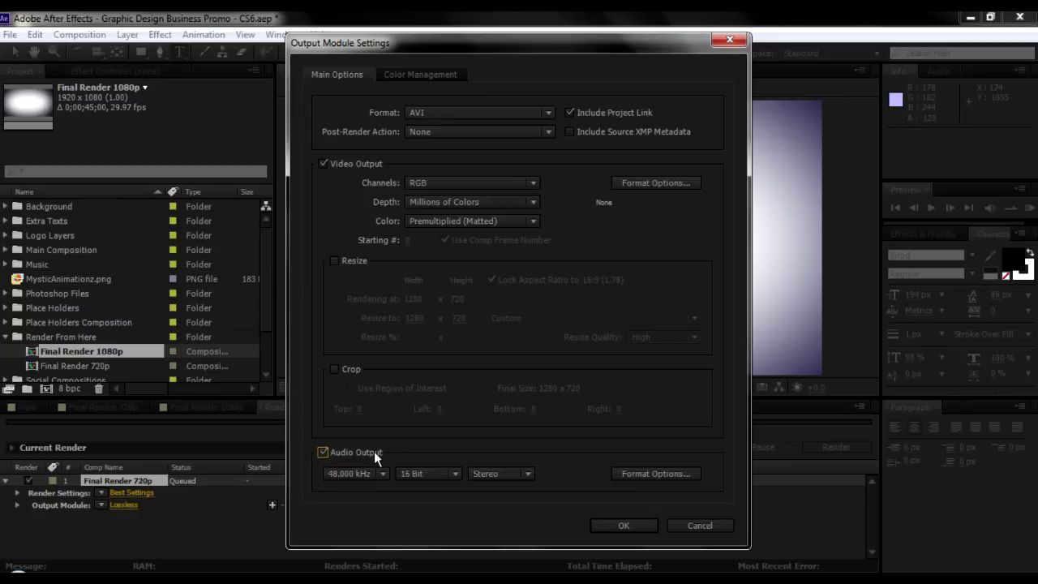
pyautogui.click(368, 476)
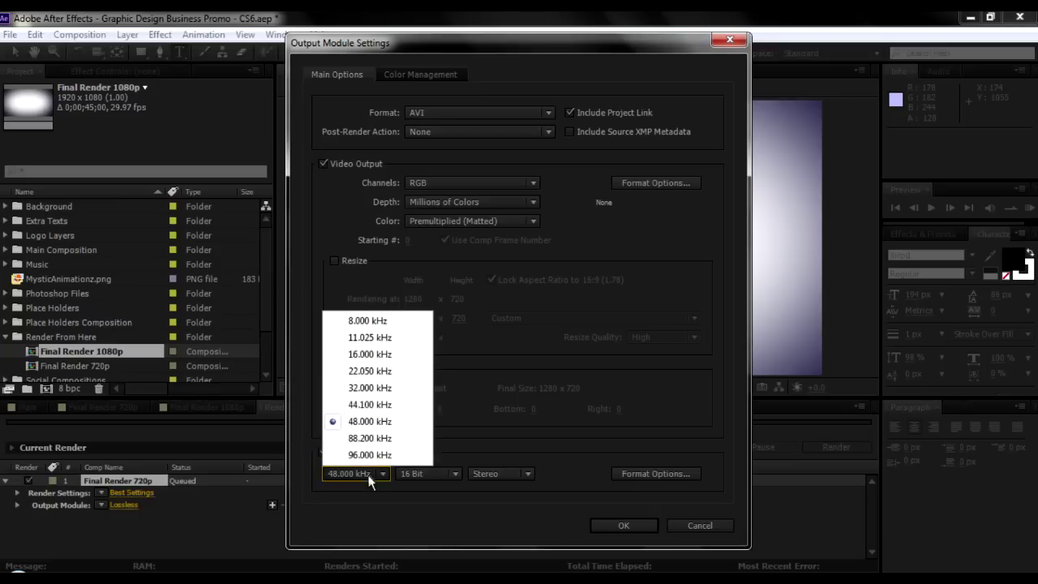
pyautogui.click(370, 455)
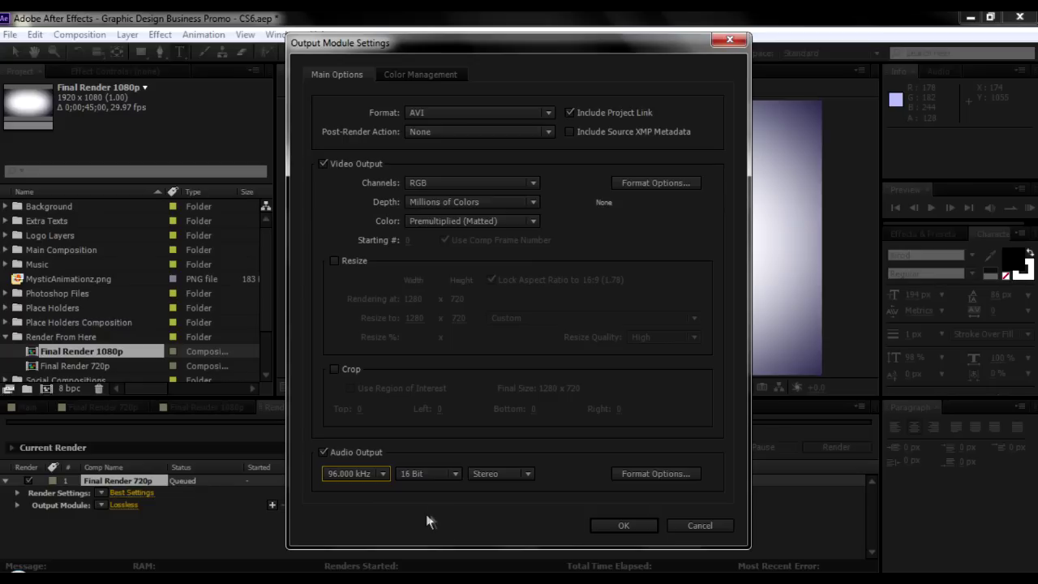
pyautogui.click(446, 472)
pyautogui.click(446, 472)
pyautogui.click(377, 474)
pyautogui.click(365, 423)
# - Set the output module format to QuickTime and confirm the settings
pyautogui.click(437, 113)
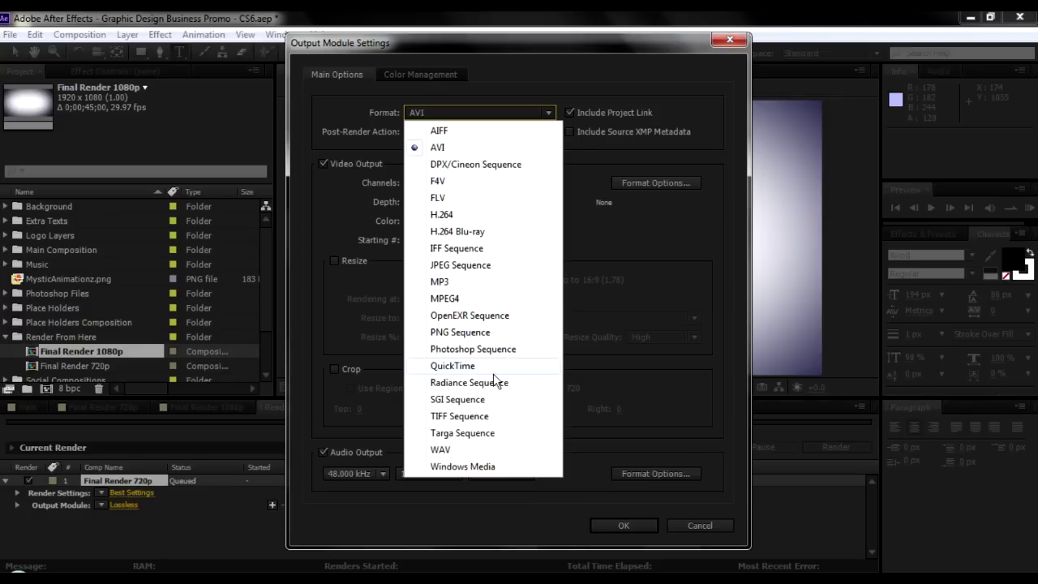
pyautogui.click(454, 366)
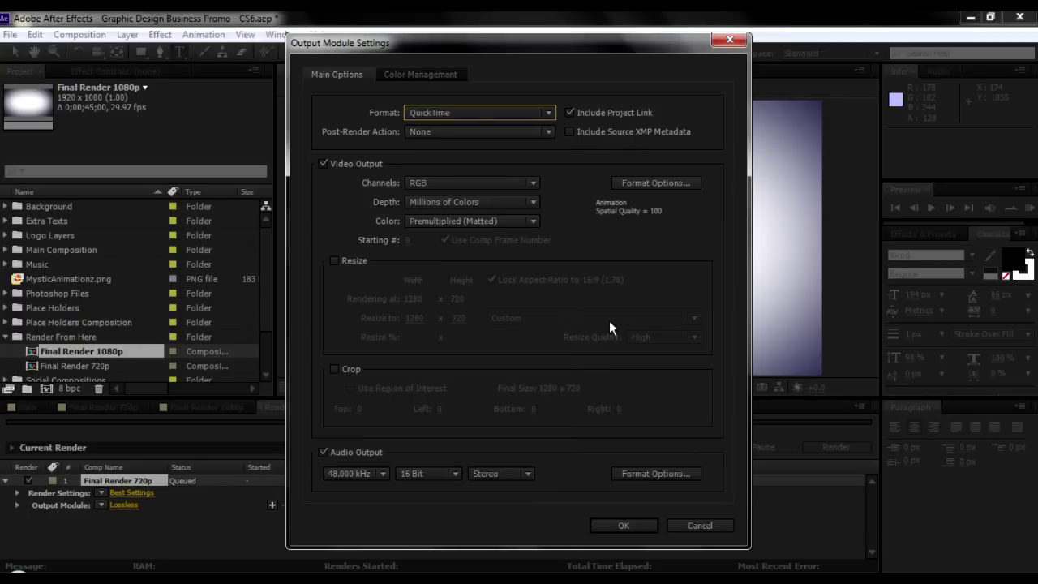
pyautogui.click(615, 525)
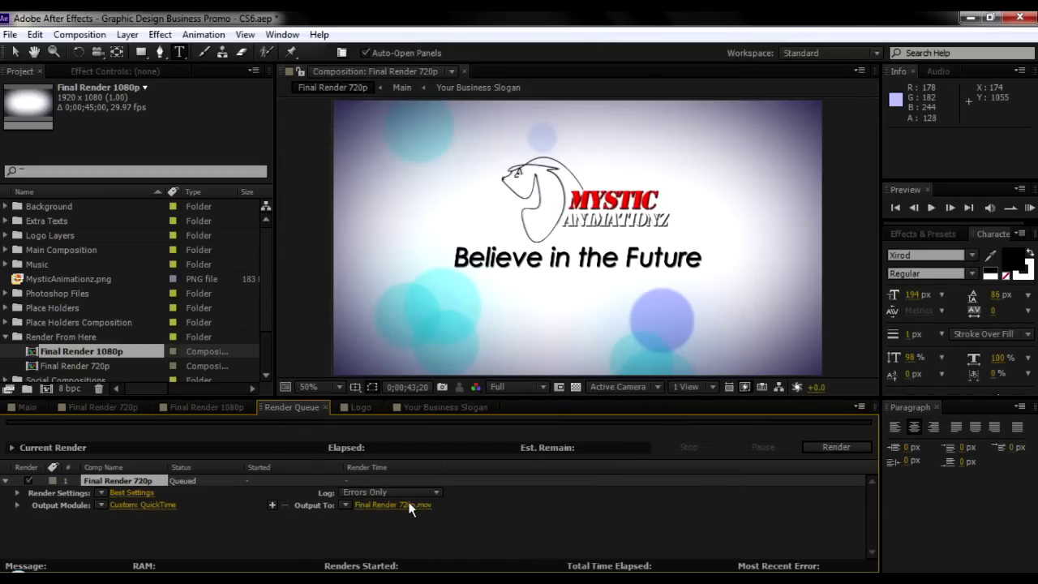
# - Set the Final Render 720p.mov output location to the Desktop and save
pyautogui.click(410, 503)
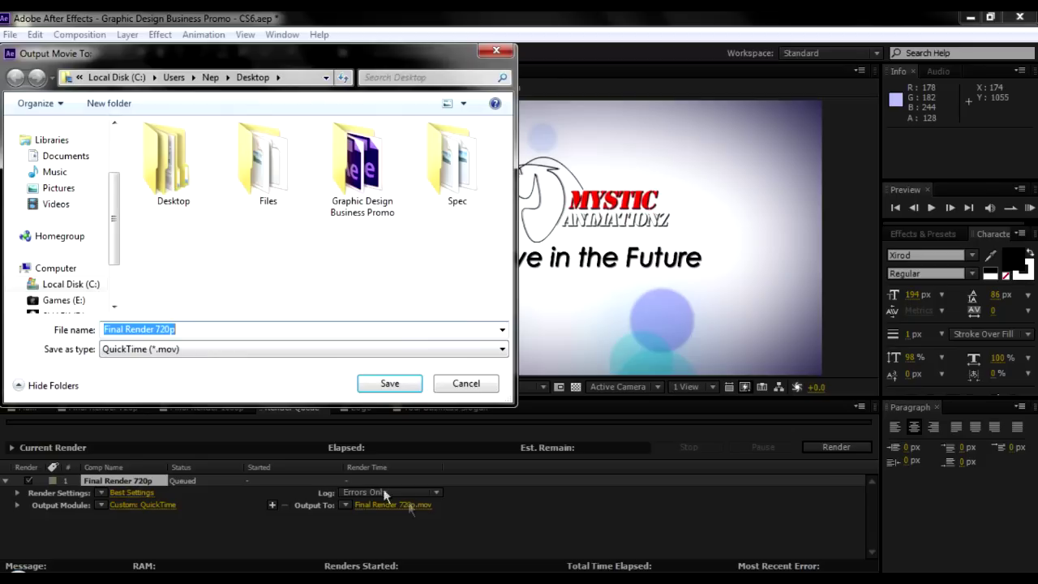
pyautogui.click(40, 204)
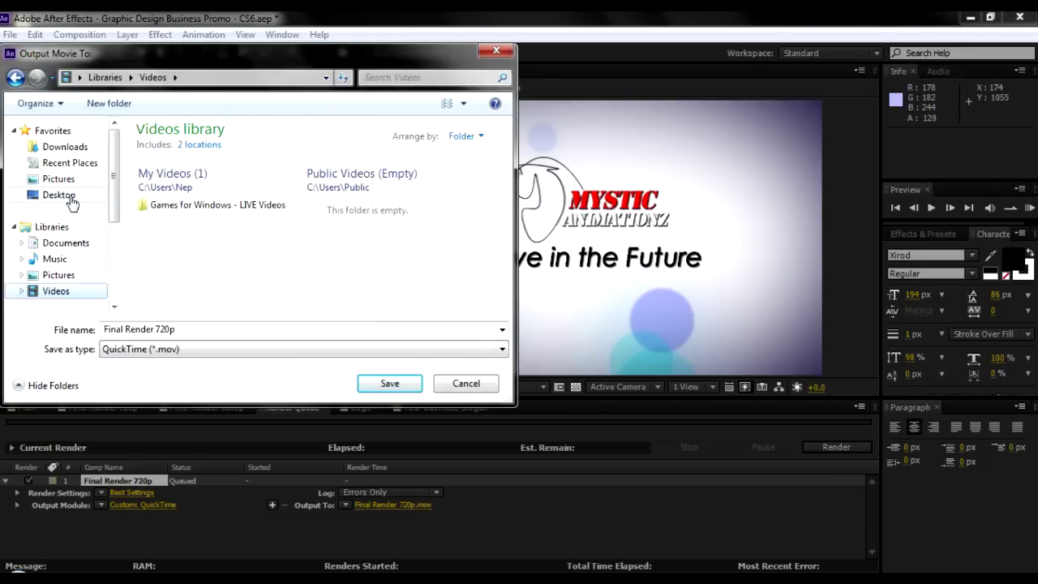
pyautogui.click(71, 199)
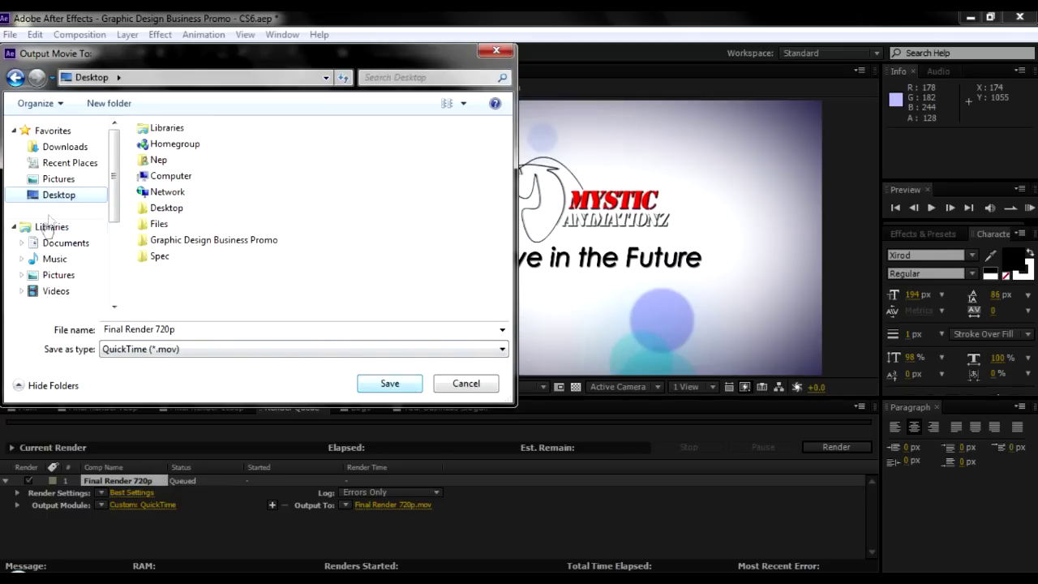
pyautogui.click(375, 383)
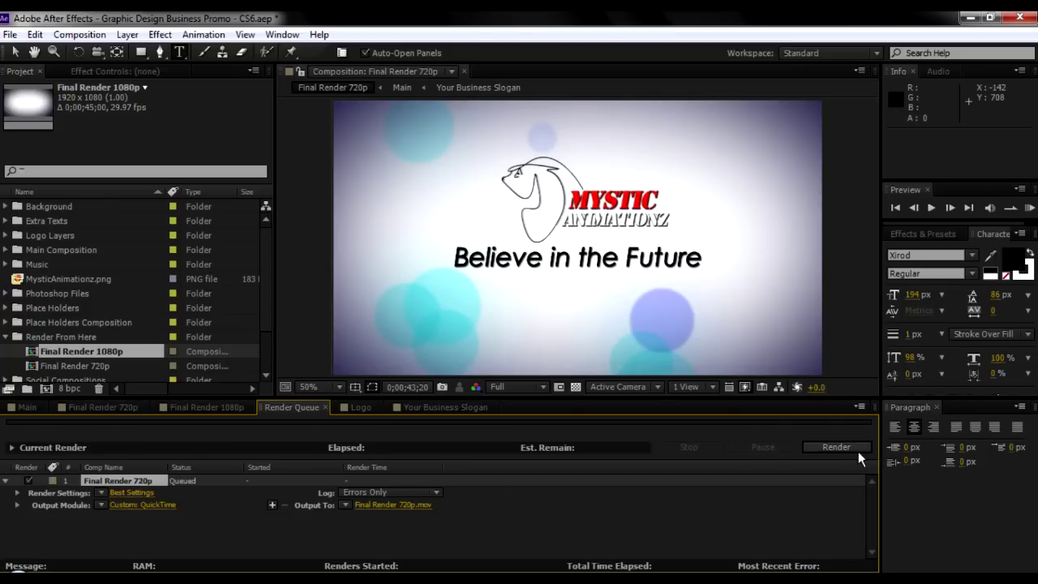
# - Return to Main, expand Background, Extra Texts and Logo Layers, and open the Logo and Main comps
pyautogui.click(25, 407)
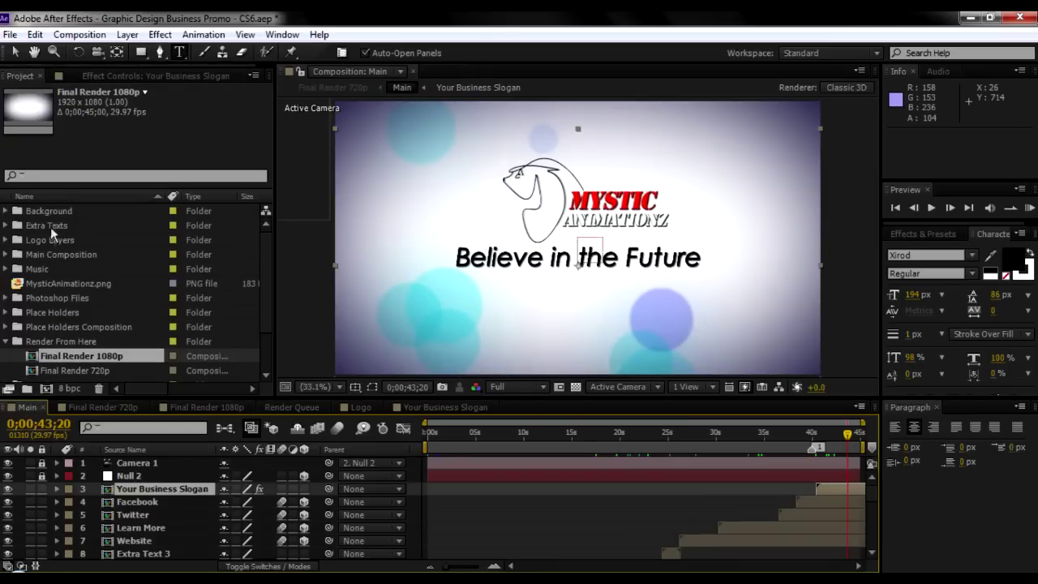
pyautogui.click(49, 210)
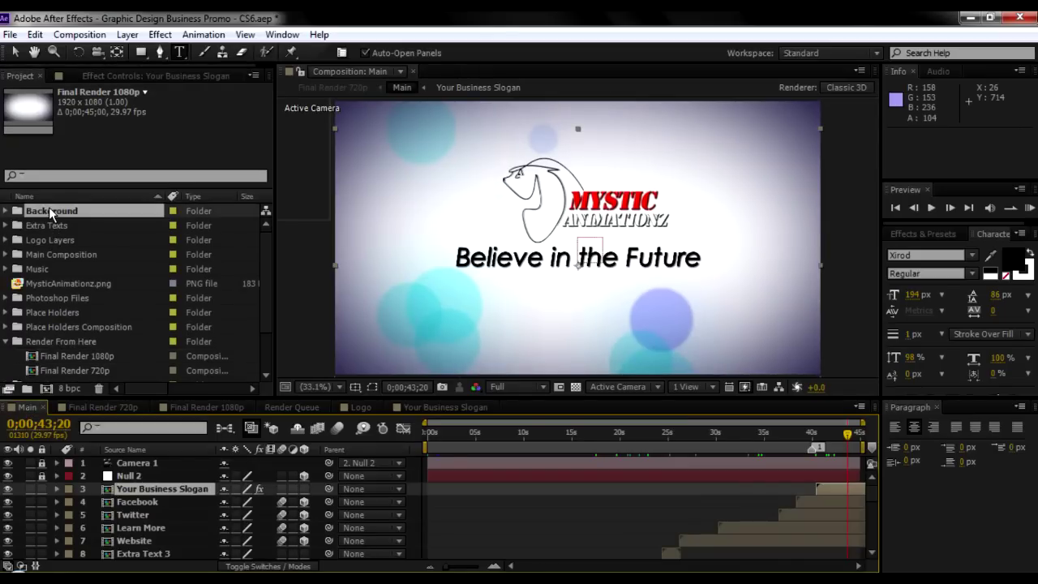
pyautogui.click(5, 211)
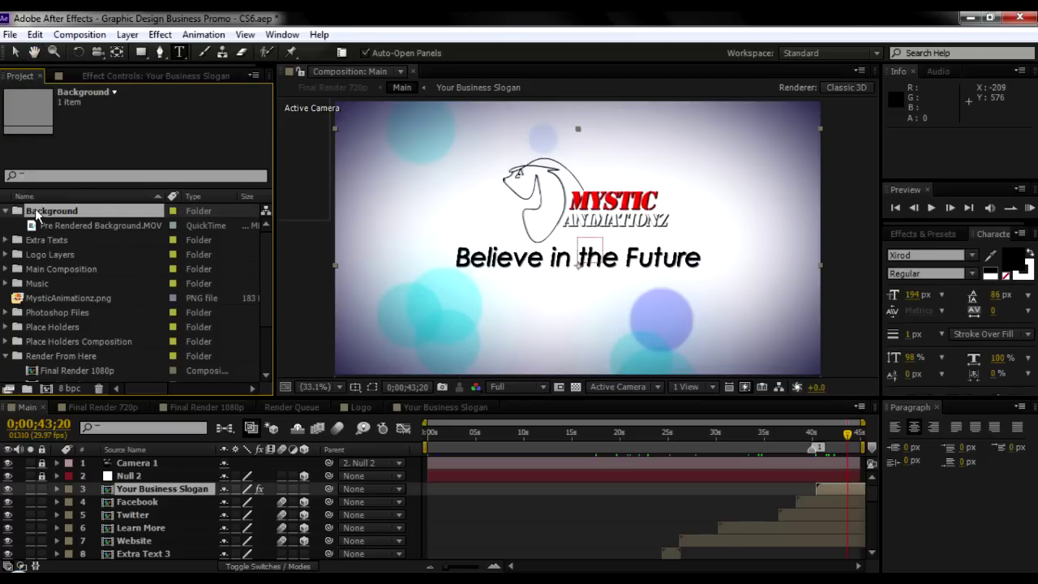
pyautogui.click(7, 240)
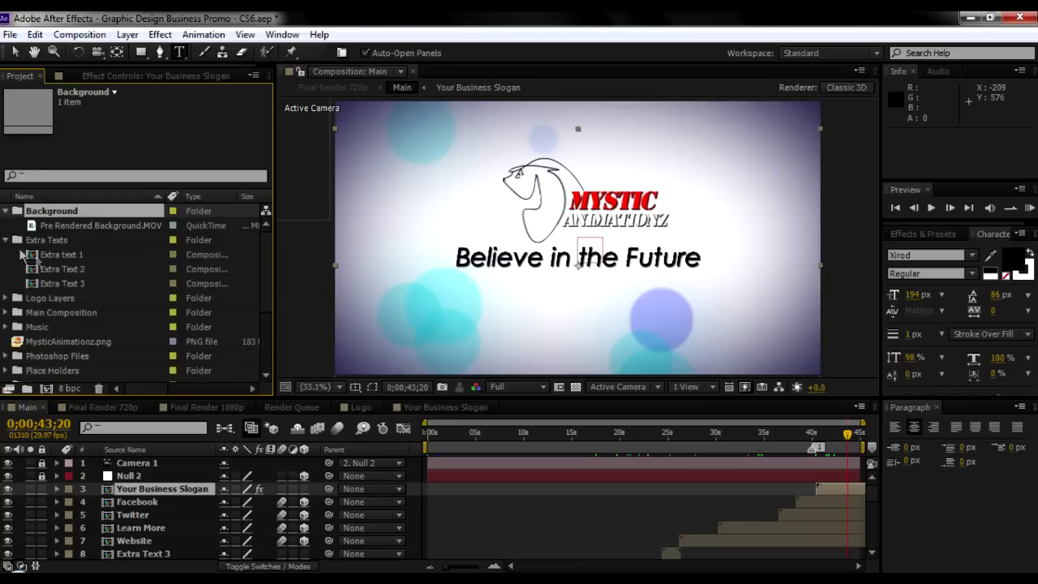
pyautogui.click(6, 298)
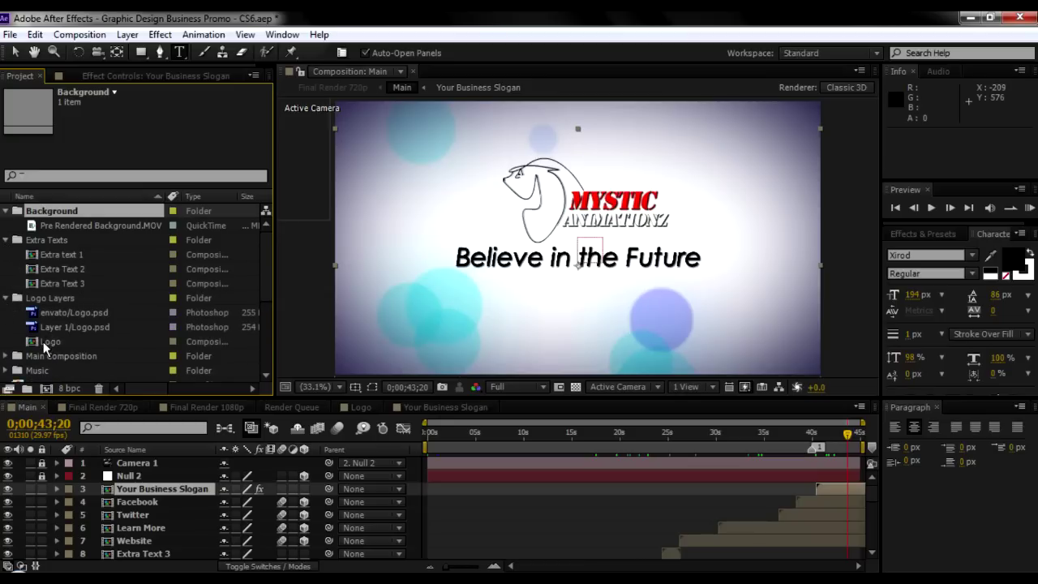
pyautogui.doubleClick(44, 343)
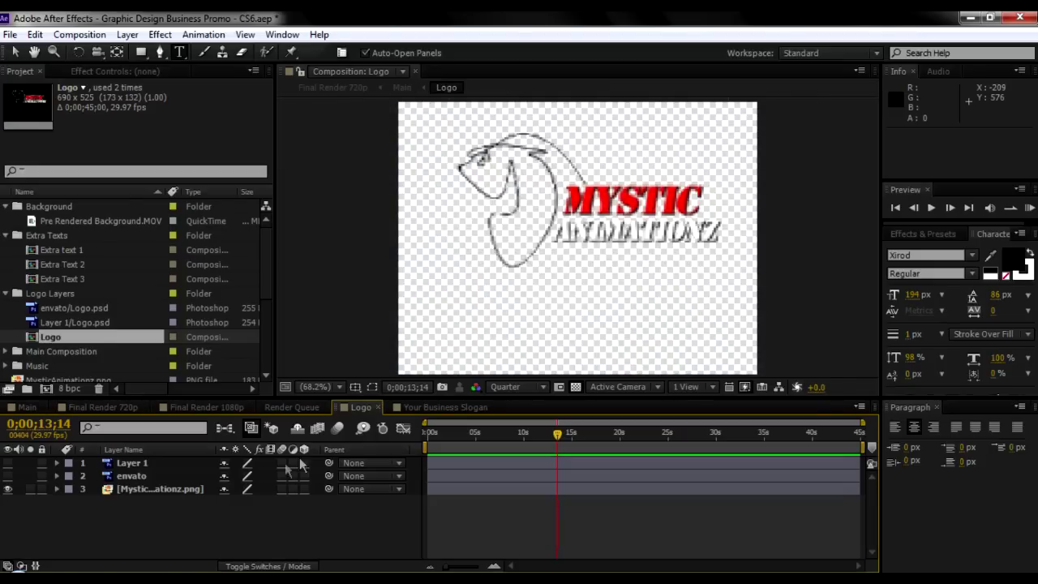
pyautogui.click(6, 352)
pyautogui.doubleClick(41, 366)
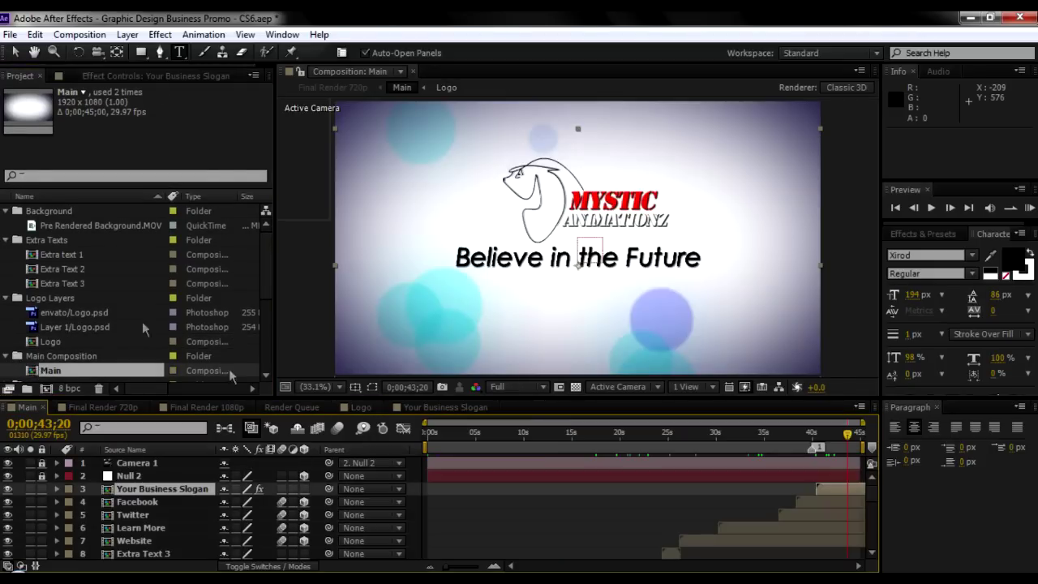
# - Expand the Music and Photoshop Files folders, inspecting Music.mp3 and Brush Stroke.psd
pyautogui.scroll(-3, 142, 328)
pyautogui.click(5, 253)
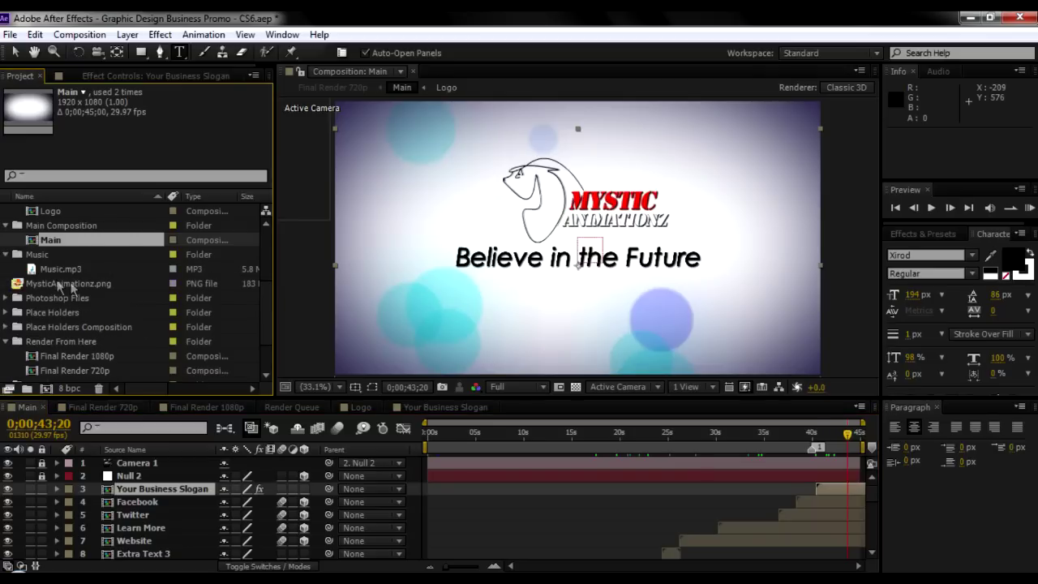
pyautogui.click(56, 271)
pyautogui.rightClick(88, 276)
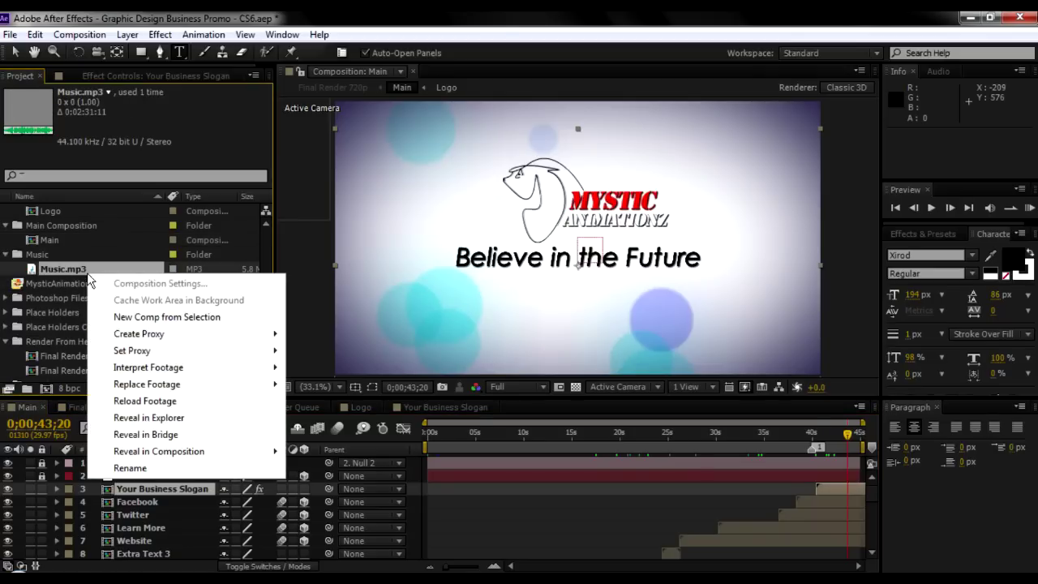
pyautogui.moveTo(217, 388)
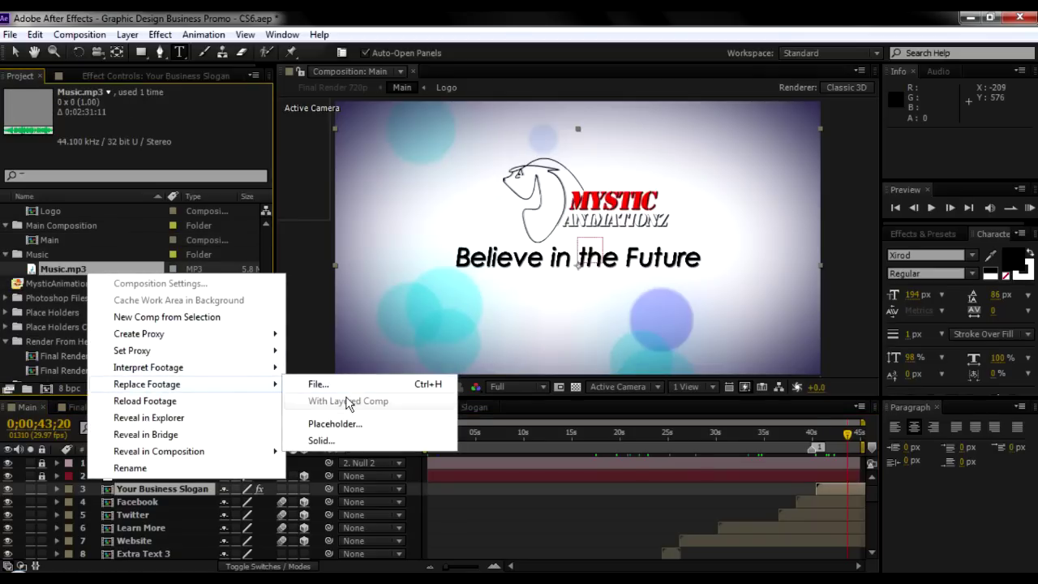
pyautogui.click(16, 299)
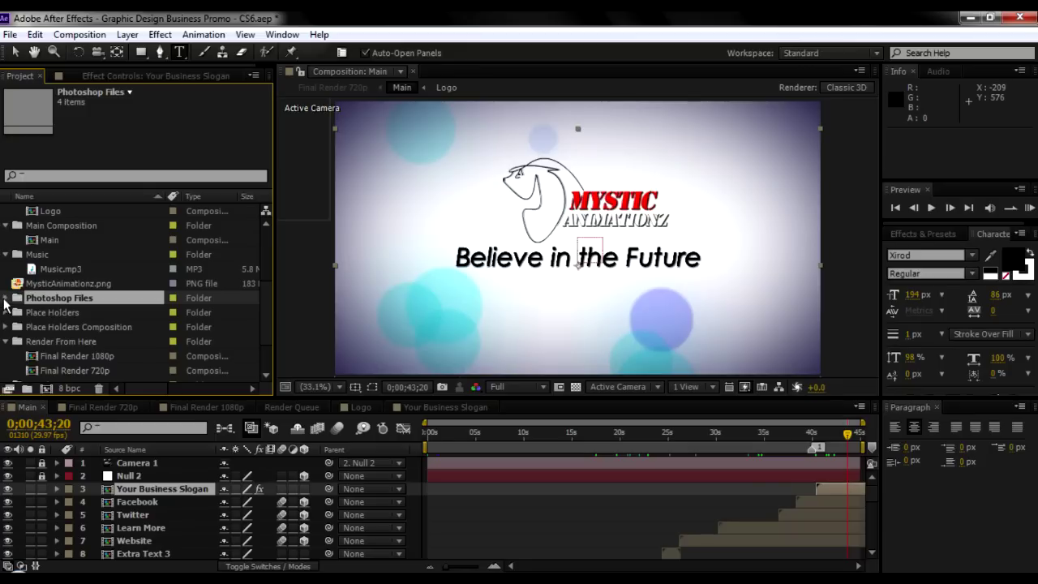
pyautogui.click(6, 298)
pyautogui.click(66, 315)
pyautogui.scroll(-1, 87, 334)
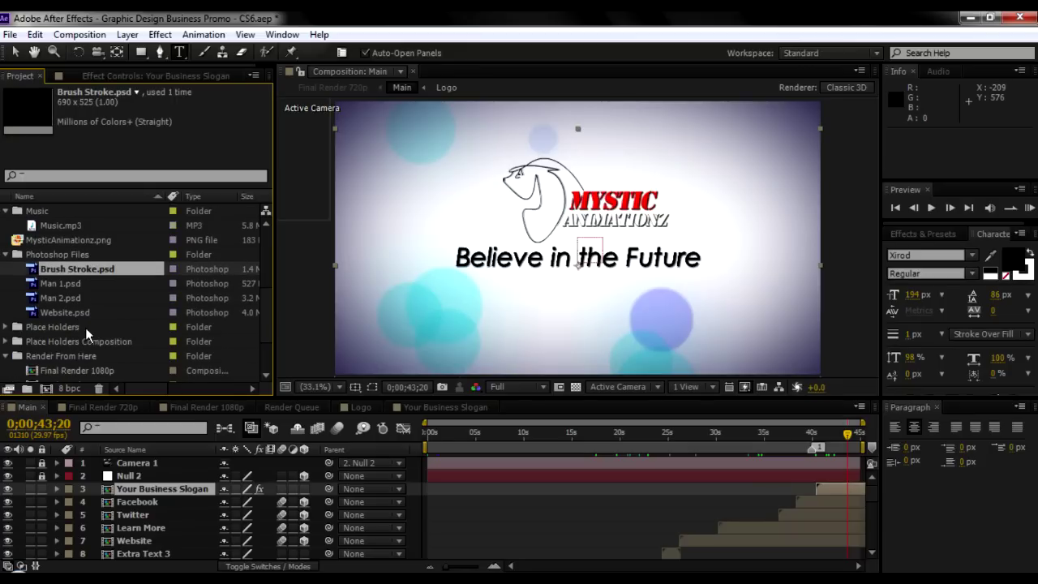
# - Expand the Place Holders, Place Holders Composition, Social Compositions and Text Compositions folders
pyautogui.click(6, 327)
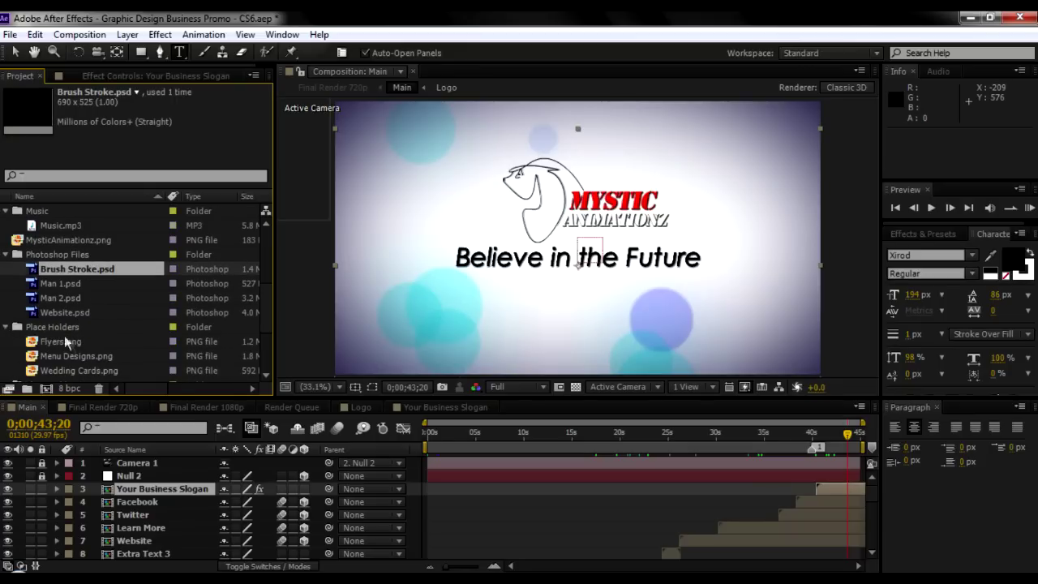
pyautogui.scroll(-2, 14, 327)
pyautogui.click(6, 298)
pyautogui.scroll(-2, 14, 341)
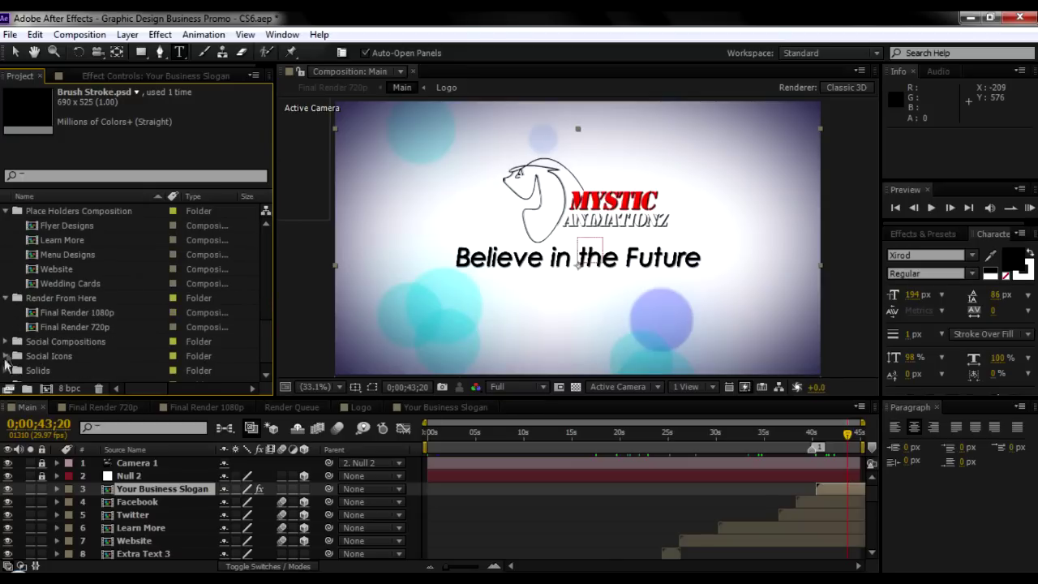
pyautogui.click(6, 341)
pyautogui.scroll(-2, 6, 342)
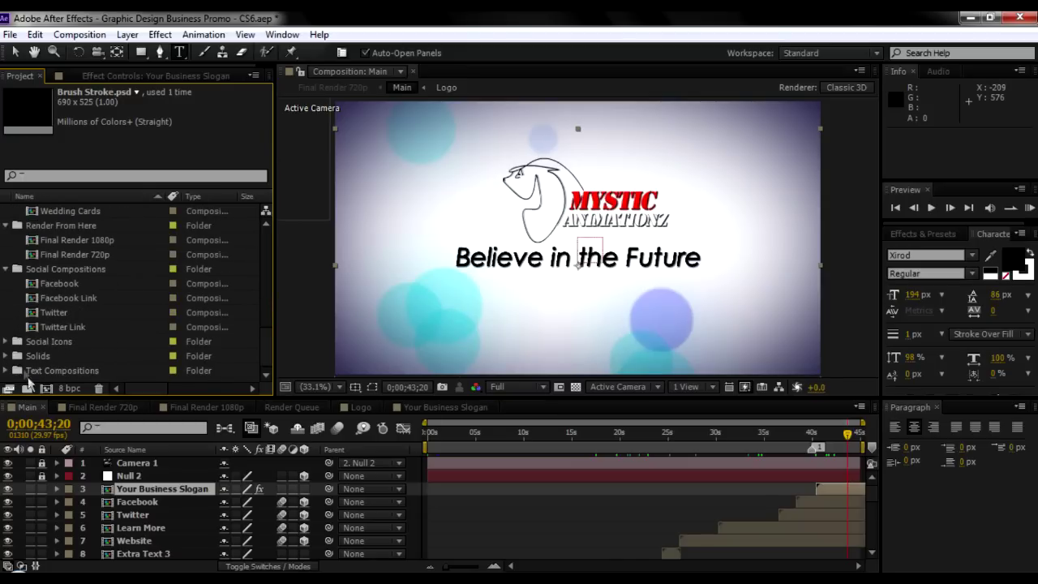
pyautogui.click(5, 371)
pyautogui.scroll(-2, 5, 371)
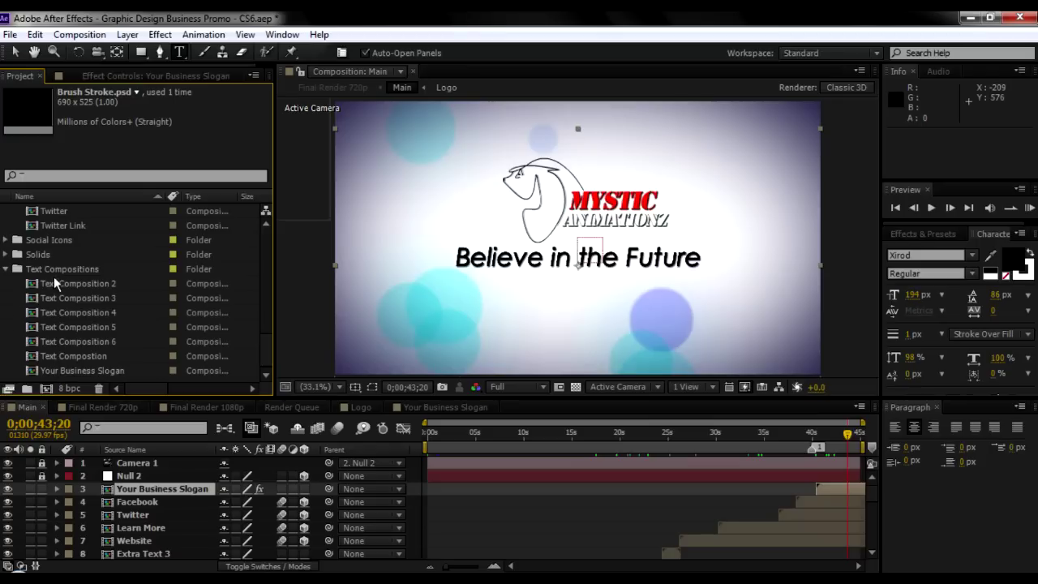